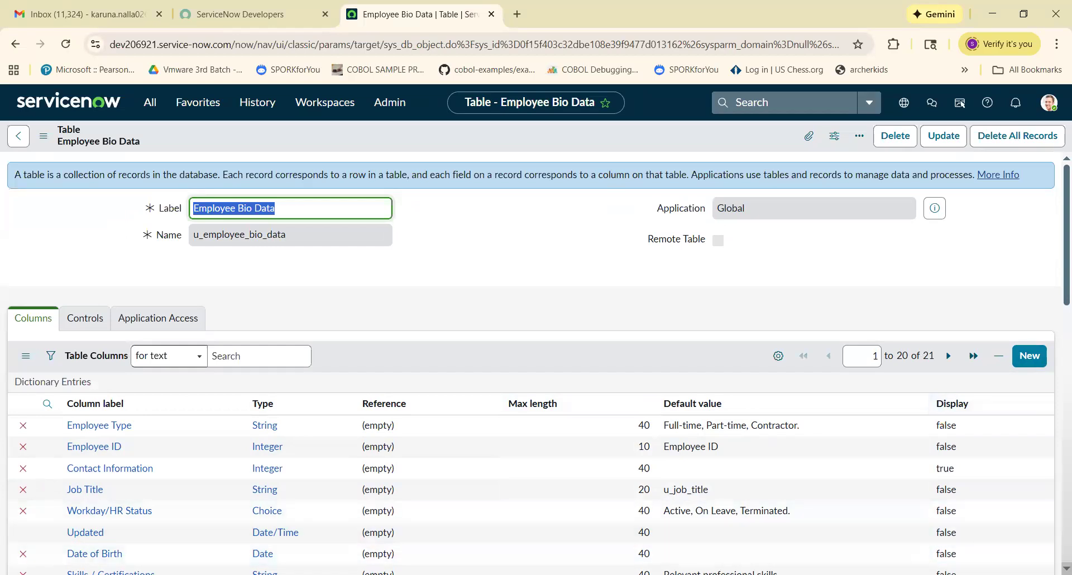
Step: Review the column definitions of the Employee Bio Data table, including types, maximum lengths and default values
{"action": "scroll", "coordinate": [536, 363], "scroll_direction": "down", "scroll_amount": 3}
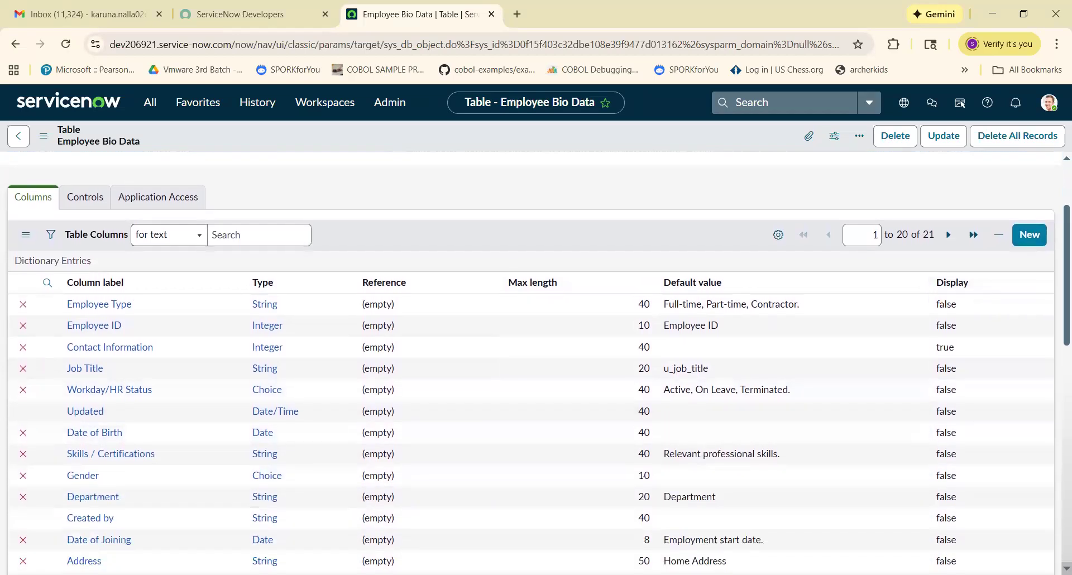
{"action": "scroll", "coordinate": [536, 363], "scroll_direction": "down", "scroll_amount": 2}
{"action": "scroll", "coordinate": [942, 244], "scroll_direction": "down", "scroll_amount": 2}
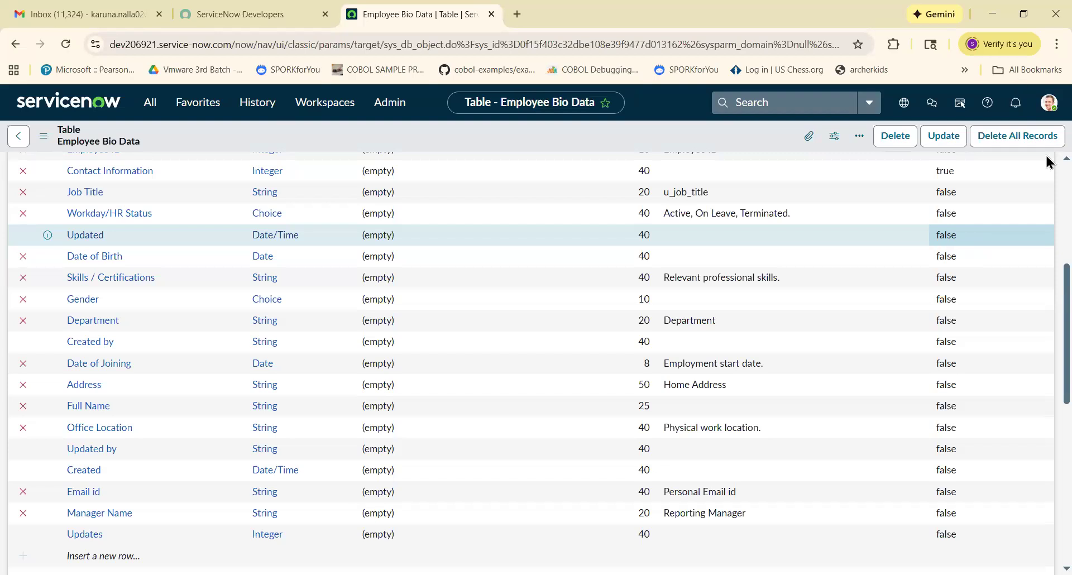
{"action": "scroll", "coordinate": [1047, 162], "scroll_direction": "up", "scroll_amount": 1}
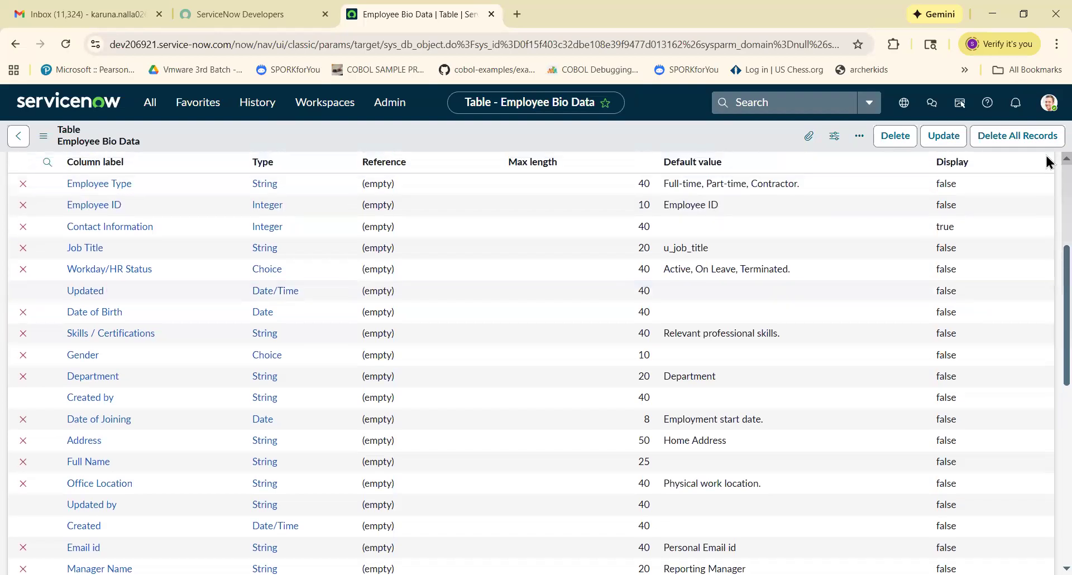
{"action": "scroll", "coordinate": [1047, 168], "scroll_direction": "up", "scroll_amount": 1}
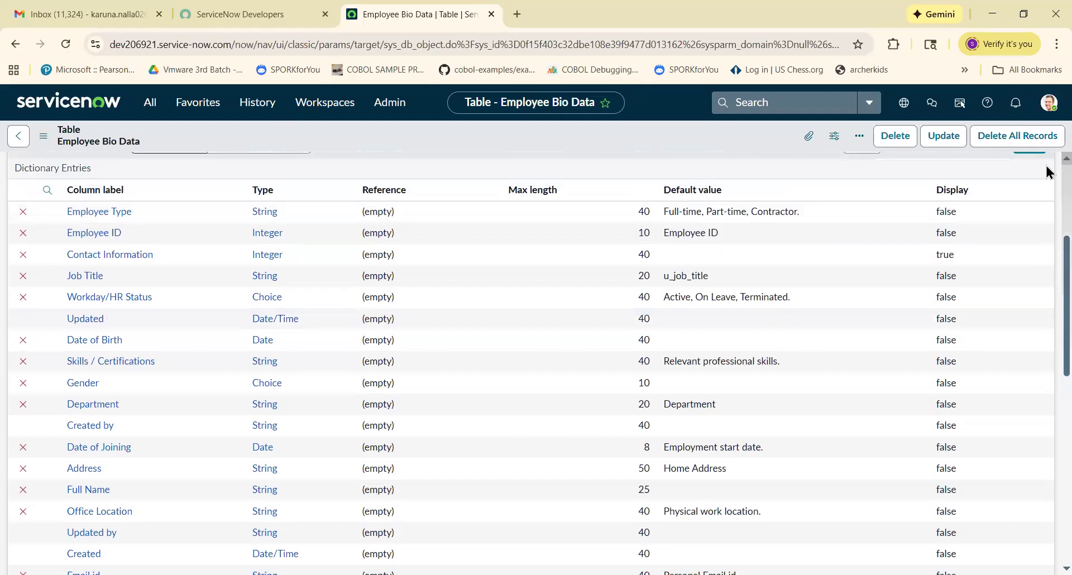
{"action": "scroll", "coordinate": [584, 250], "scroll_direction": "up", "scroll_amount": 1}
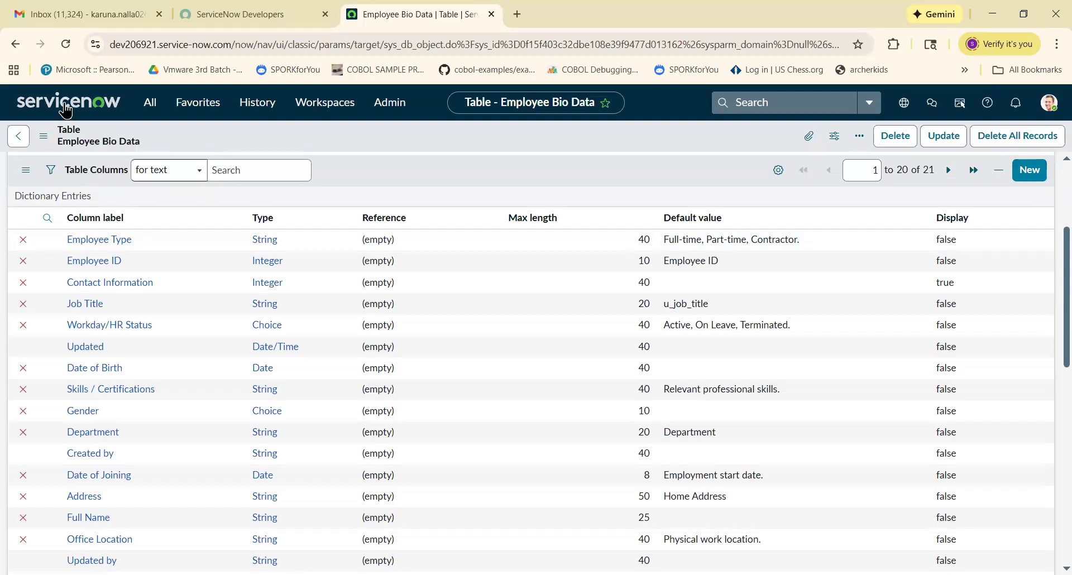
Step: Find tables with labels starting with "employee" in the System Definition Tables list and open the Employee Bio Data table
{"action": "left_click", "coordinate": [149, 102]}
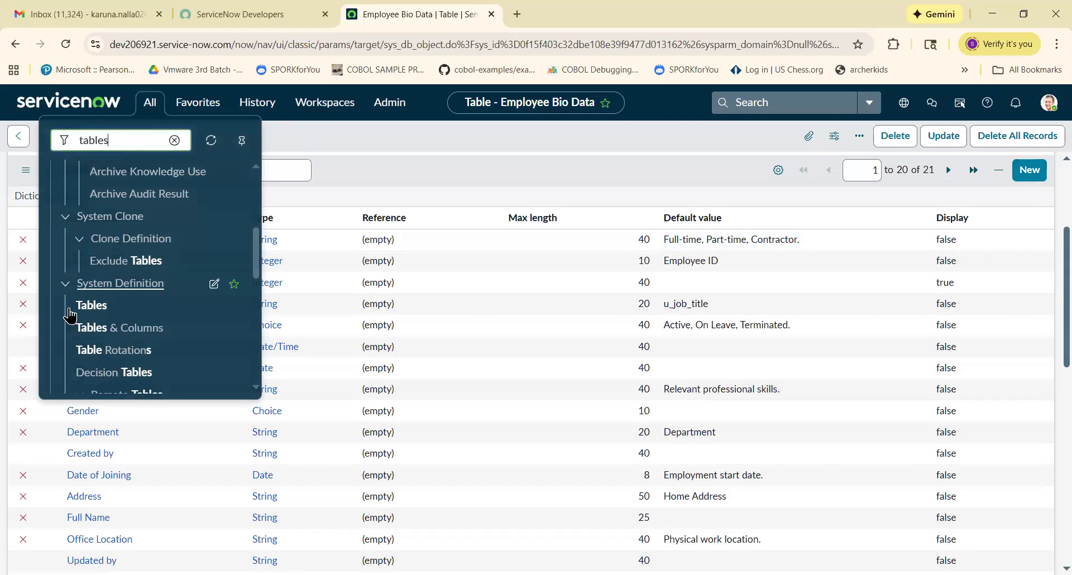
{"action": "left_click", "coordinate": [192, 305]}
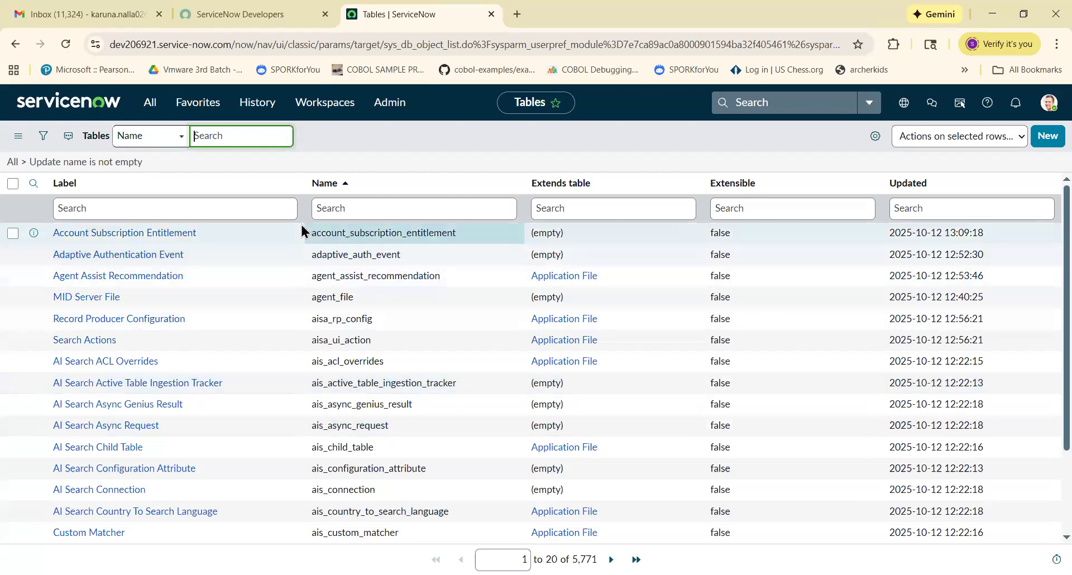
{"action": "left_click", "coordinate": [278, 208]}
{"action": "type", "text": "emp"}
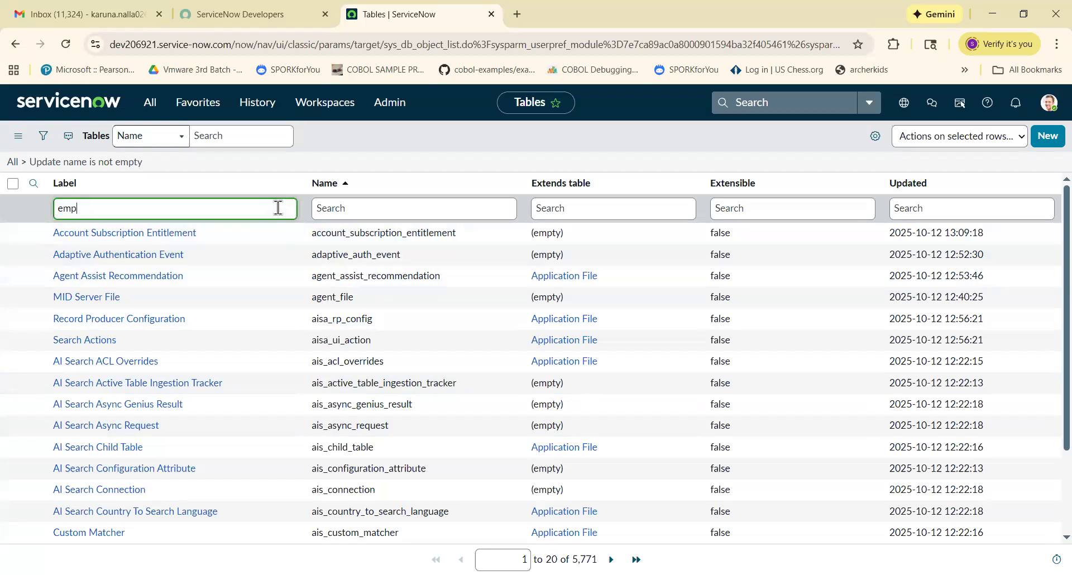
{"action": "type", "text": "loyee"}
{"action": "key", "text": "Return"}
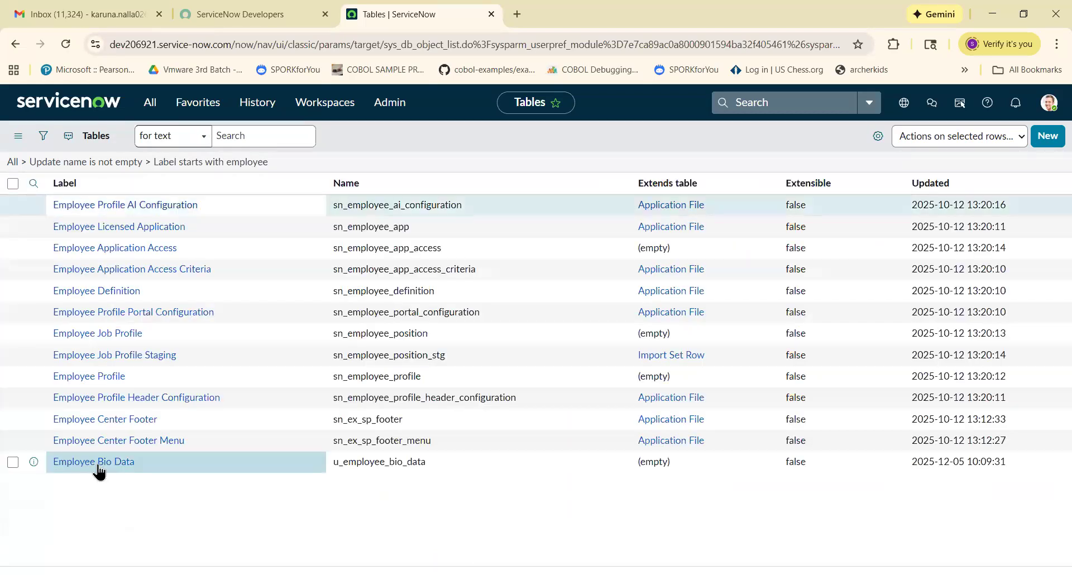
{"action": "key", "text": "Return"}
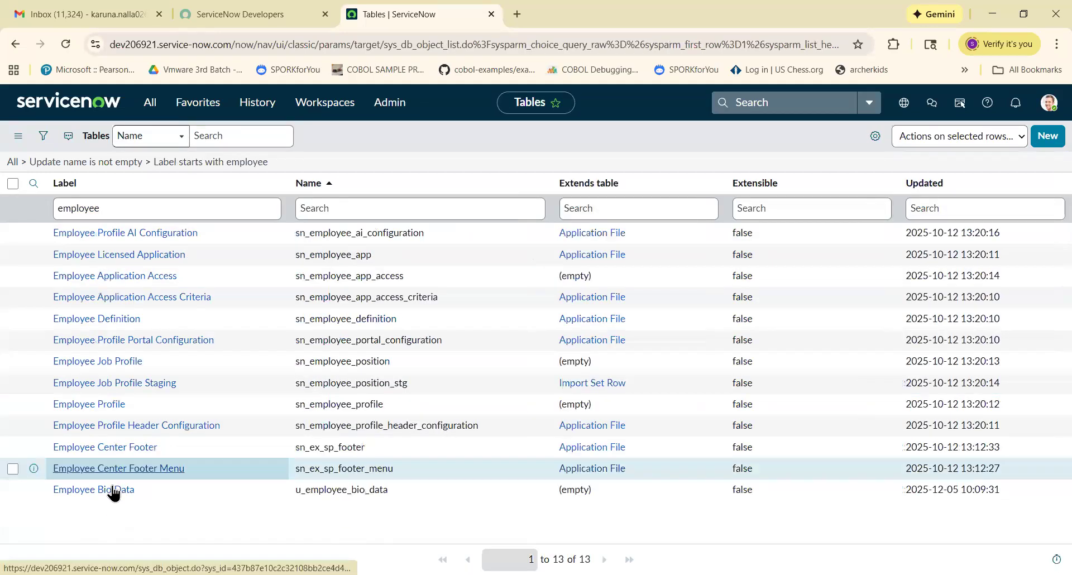
{"action": "left_click", "coordinate": [114, 492]}
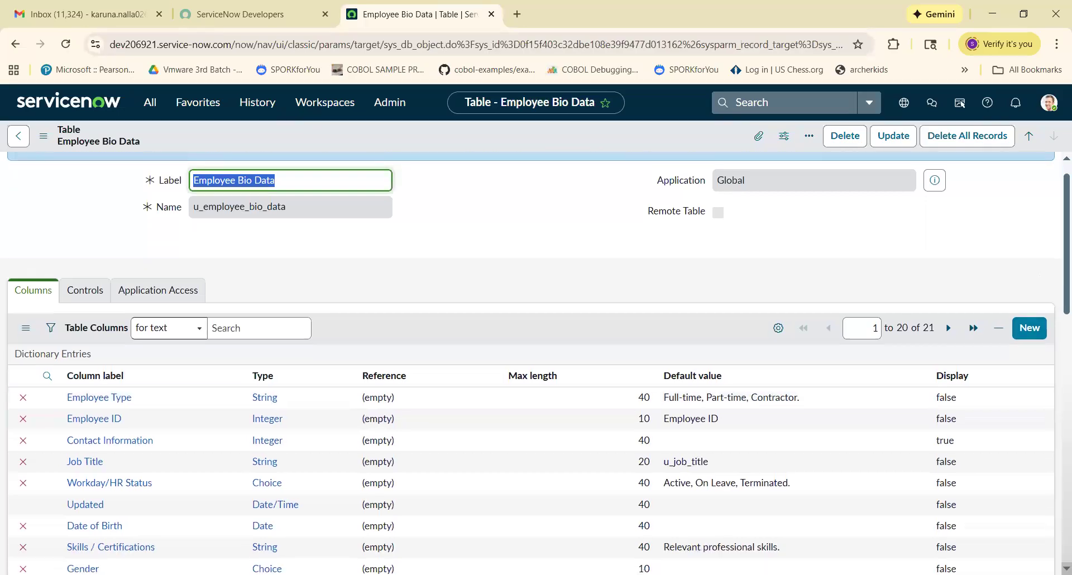
Step: Look through the dictionary entries of the reopened Employee Bio Data table
{"action": "scroll", "coordinate": [535, 363], "scroll_direction": "down", "scroll_amount": 1}
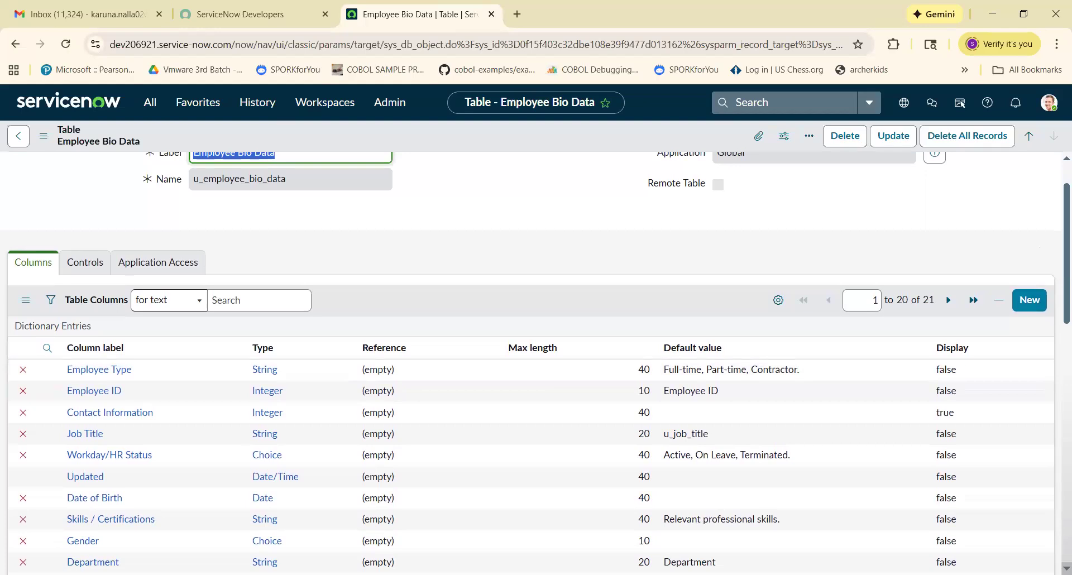
{"action": "scroll", "coordinate": [535, 360], "scroll_direction": "down", "scroll_amount": 1}
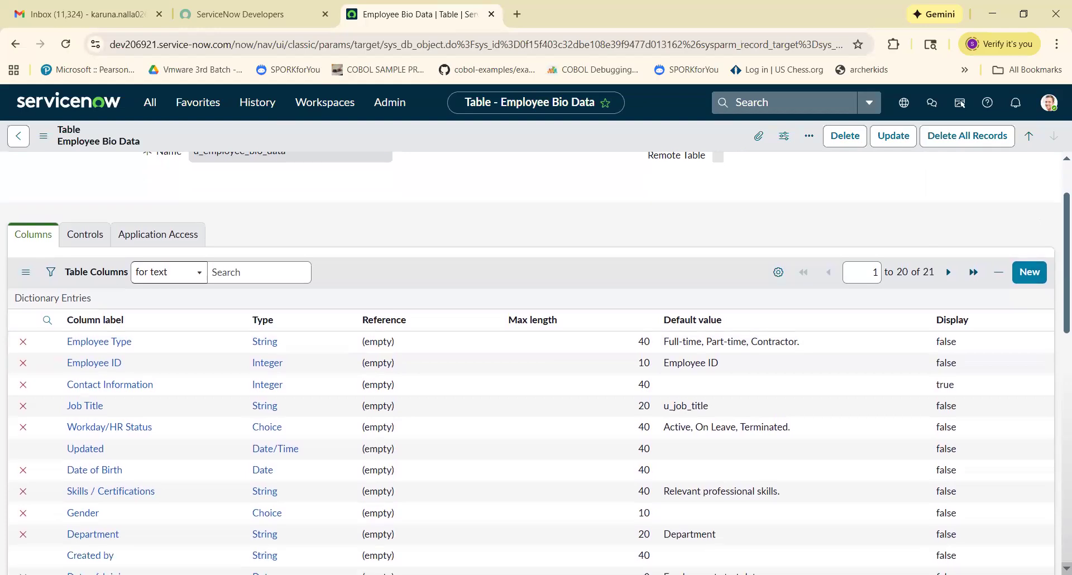
{"action": "scroll", "coordinate": [535, 363], "scroll_direction": "down", "scroll_amount": 1}
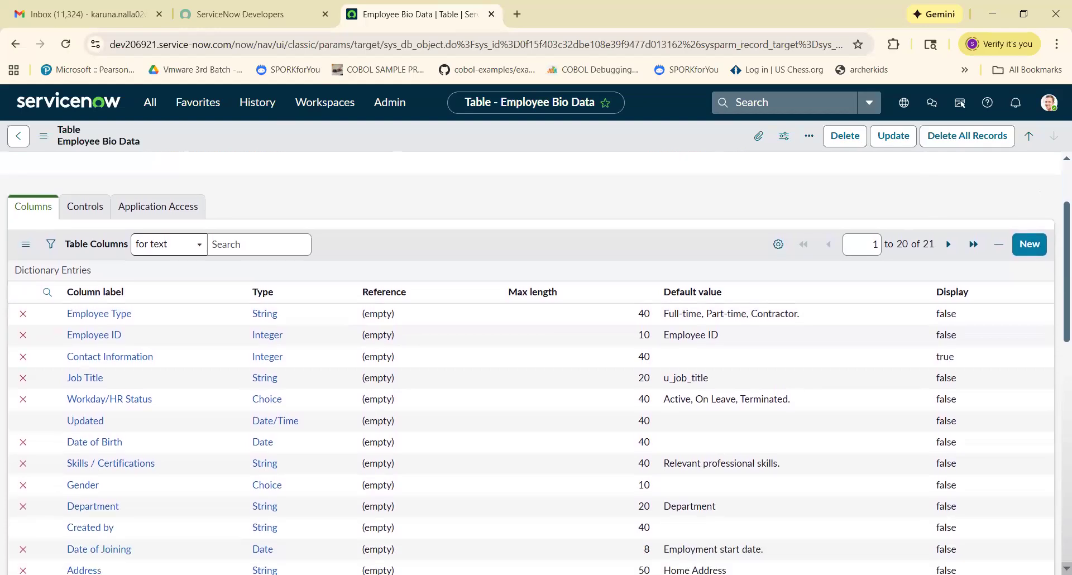
{"action": "scroll", "coordinate": [535, 363], "scroll_direction": "down", "scroll_amount": 1}
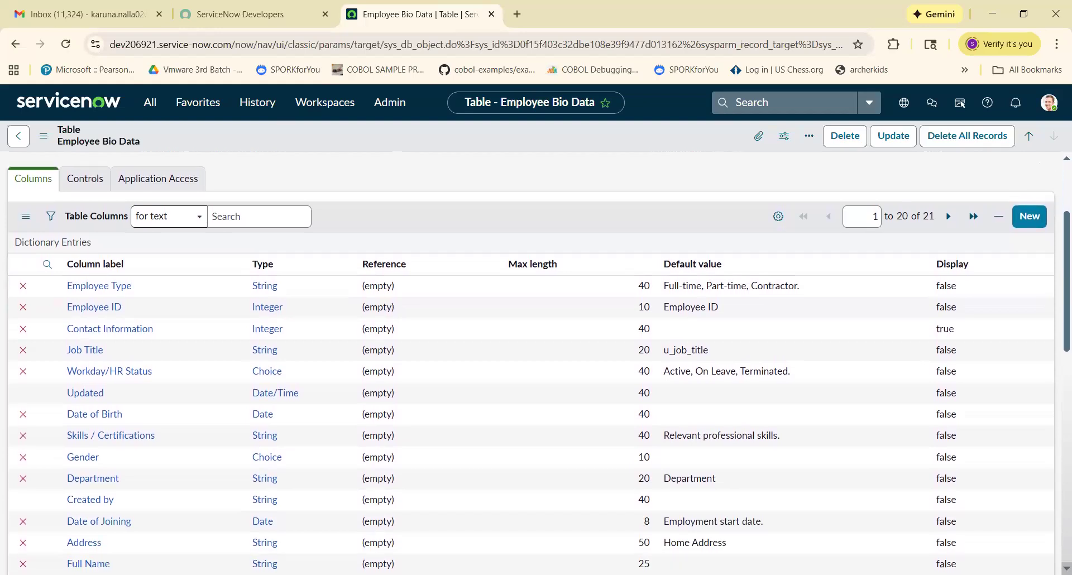
{"action": "scroll", "coordinate": [535, 363], "scroll_direction": "down", "scroll_amount": 1}
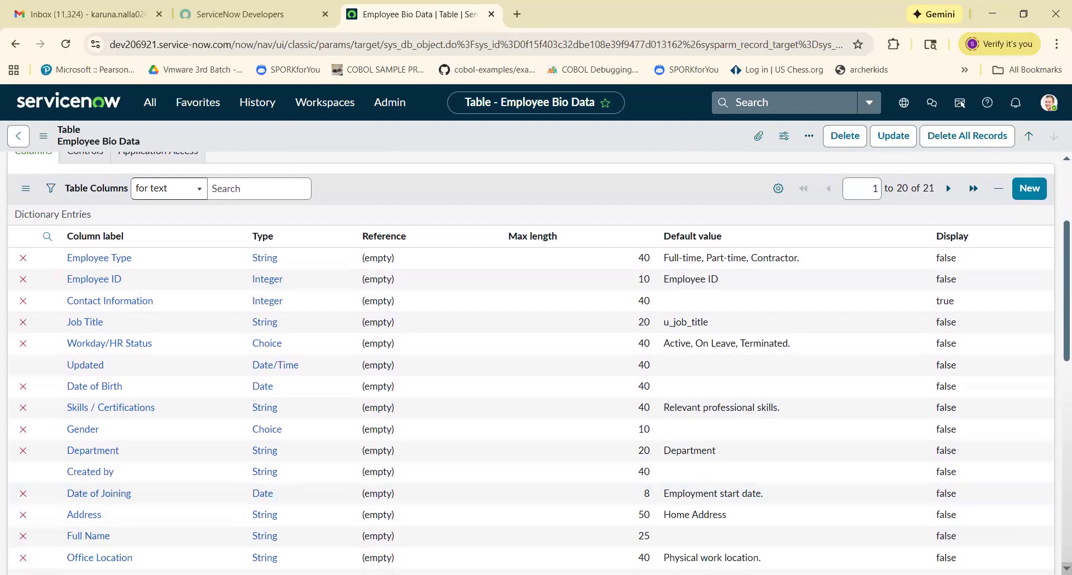
{"action": "scroll", "coordinate": [752, 376], "scroll_direction": "down", "scroll_amount": 1}
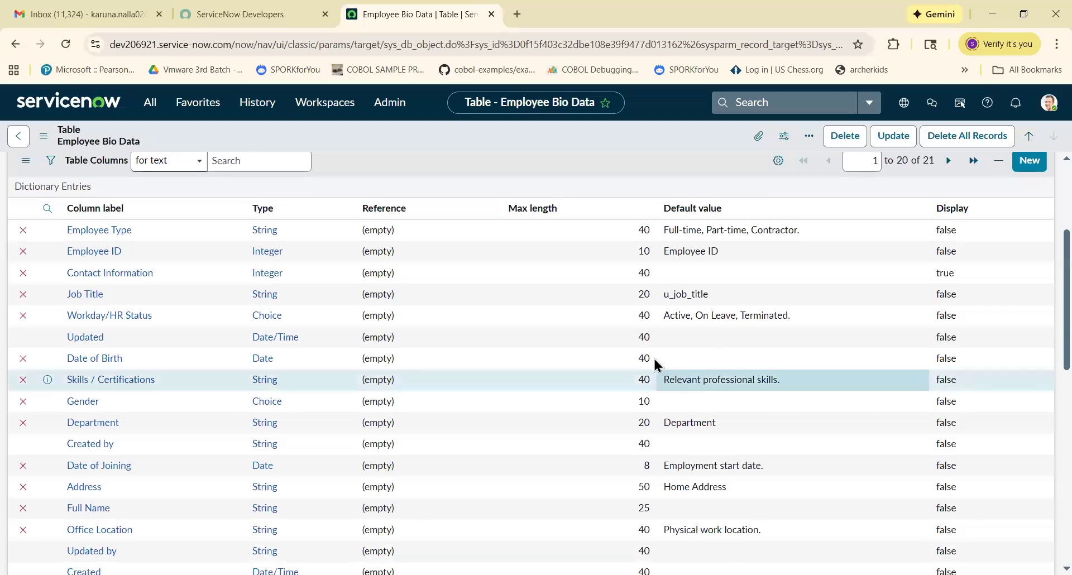
Step: Search the navigator for "employee bio" and open the Employee Bio Data record list
{"action": "left_click", "coordinate": [147, 106]}
{"action": "key", "text": "BackSpace"}
{"action": "key", "text": "BackSpace"}
{"action": "key", "text": "BackSpace"}
{"action": "key", "text": "BackSpace"}
{"action": "key", "text": "BackSpace"}
{"action": "key", "text": "BackSpace"}
{"action": "type", "text": "employee"}
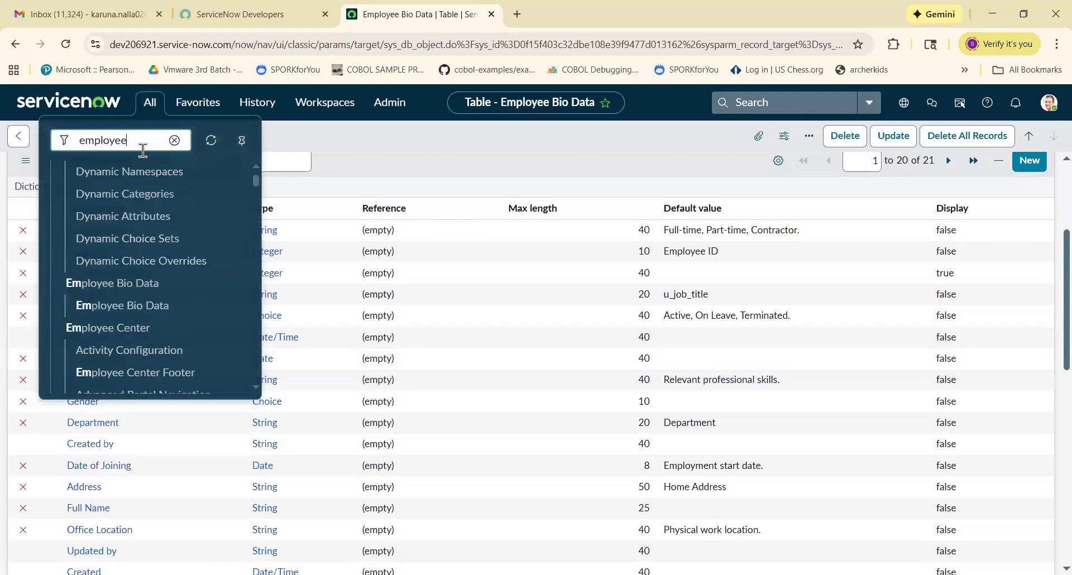
{"action": "type", "text": " bio"}
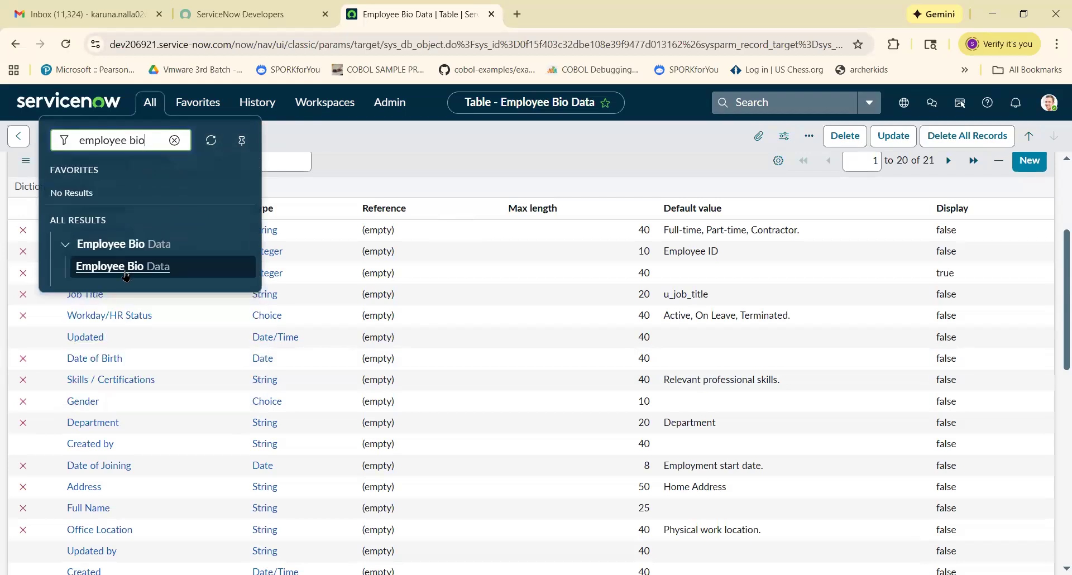
{"action": "left_click", "coordinate": [139, 269]}
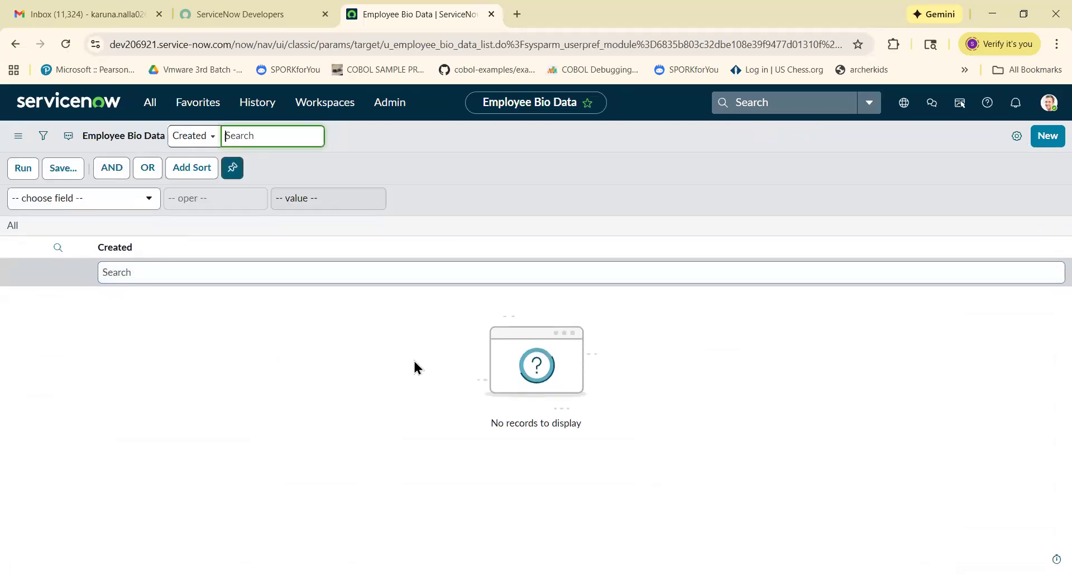
Step: Start a new Employee Bio Data record and look over the fields on its form
{"action": "left_click", "coordinate": [1049, 146]}
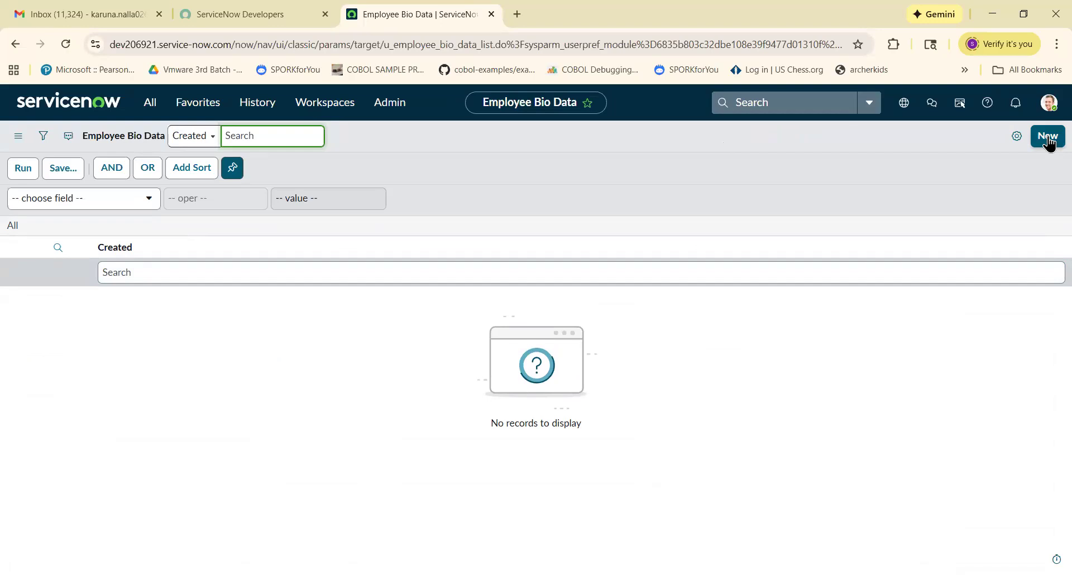
{"action": "left_click", "coordinate": [1049, 143]}
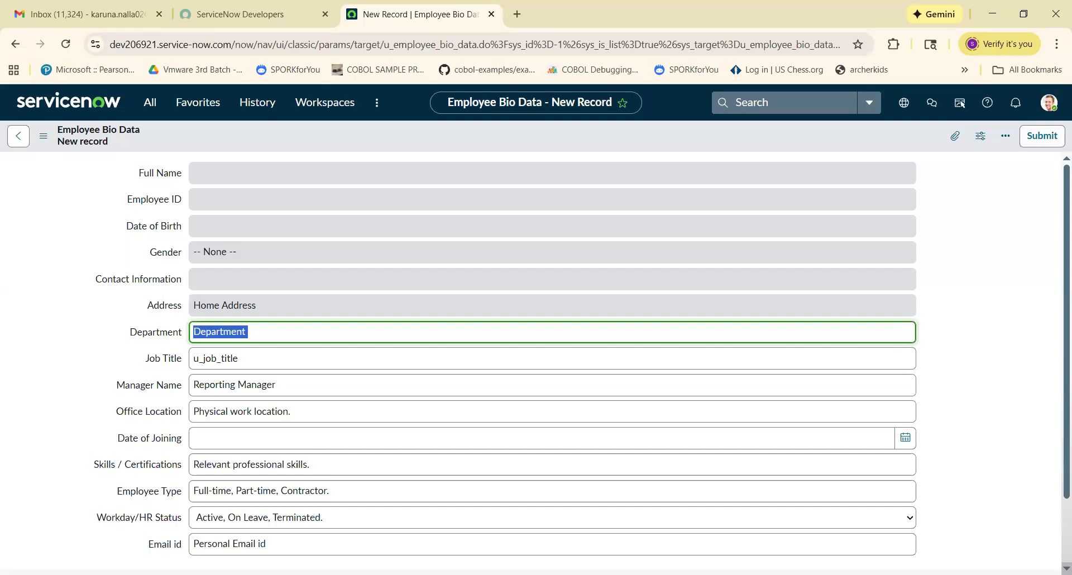
{"action": "scroll", "coordinate": [536, 363], "scroll_direction": "down", "scroll_amount": 1}
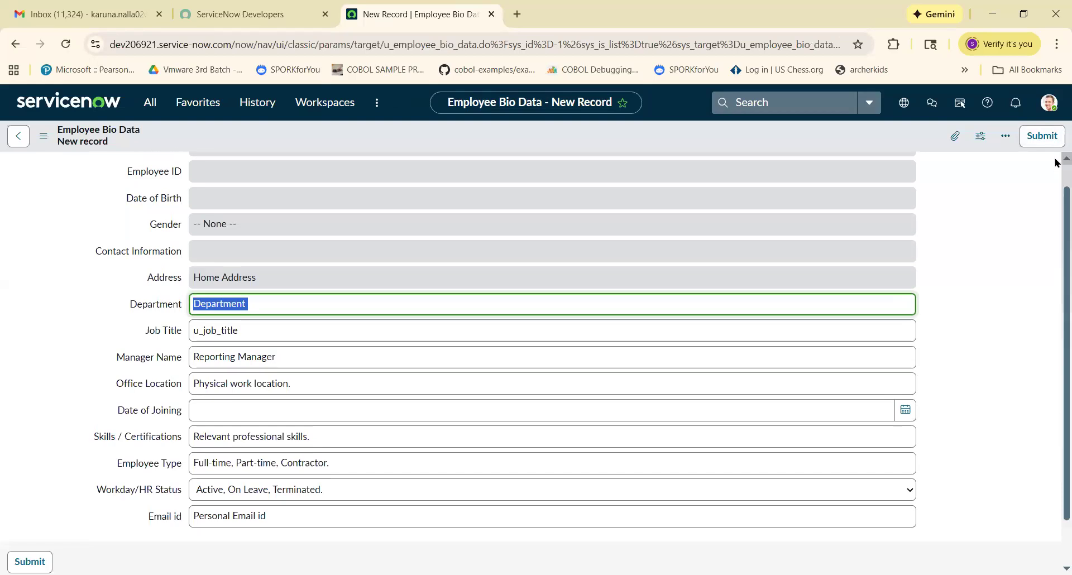
{"action": "scroll", "coordinate": [1057, 163], "scroll_direction": "up", "scroll_amount": 1}
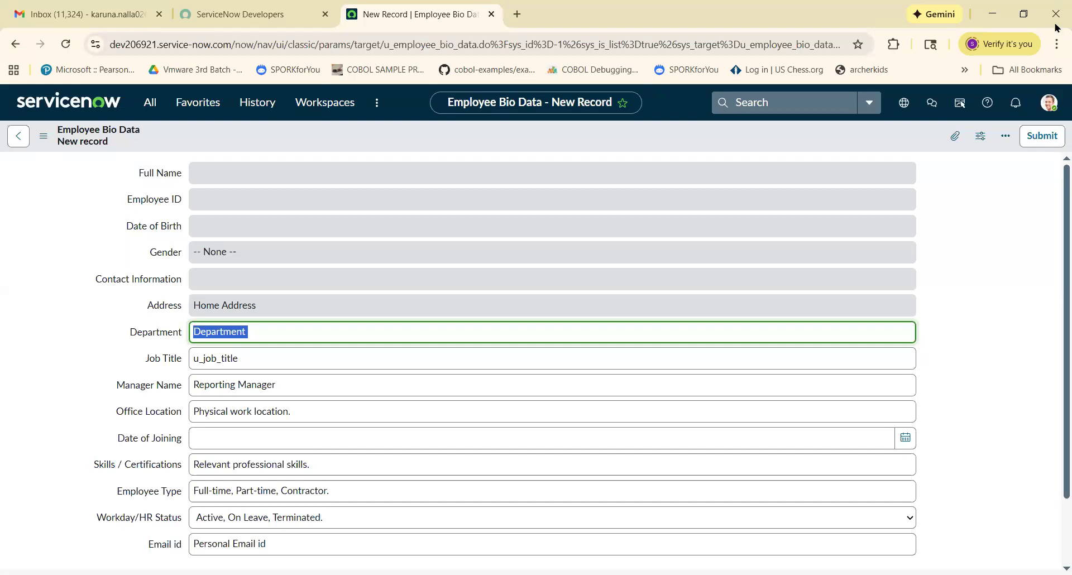
Step: Open the Employee Bio Data form in Form Design and decline the suggestion to try Form Builder
{"action": "right_click", "coordinate": [929, 143]}
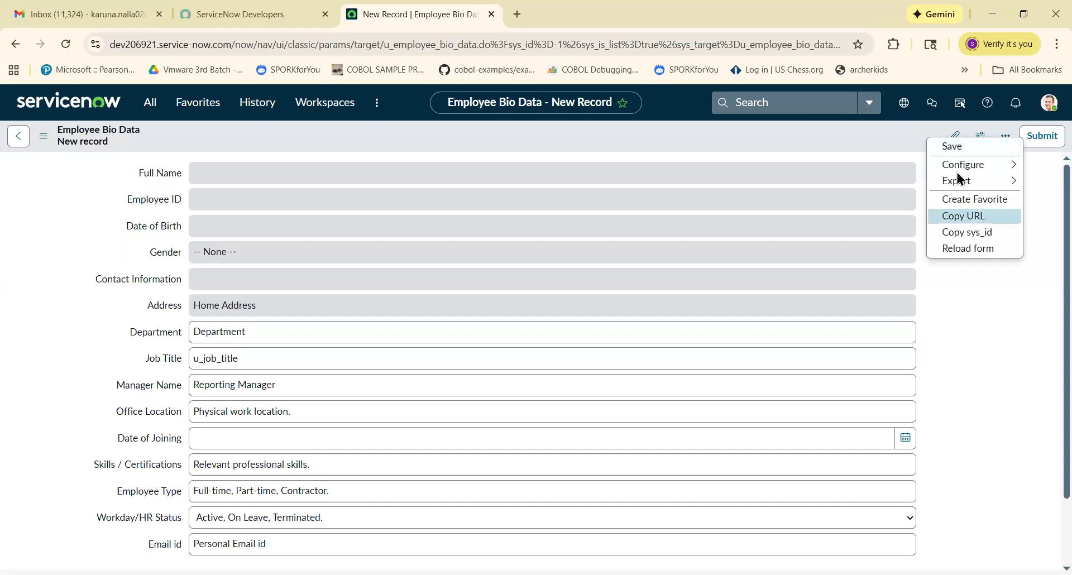
{"action": "mouse_move", "coordinate": [965, 172]}
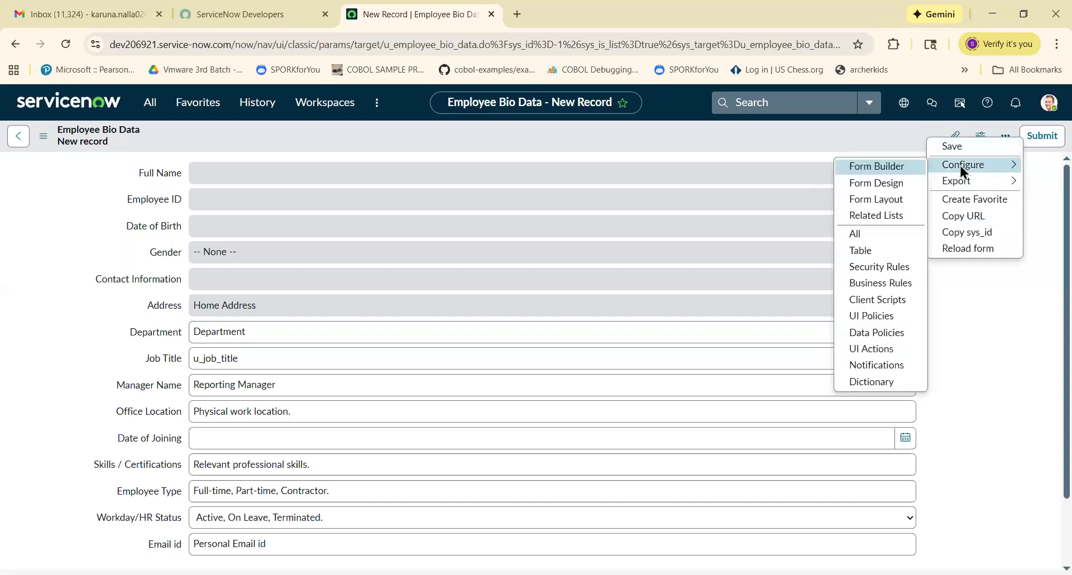
{"action": "left_click", "coordinate": [891, 187]}
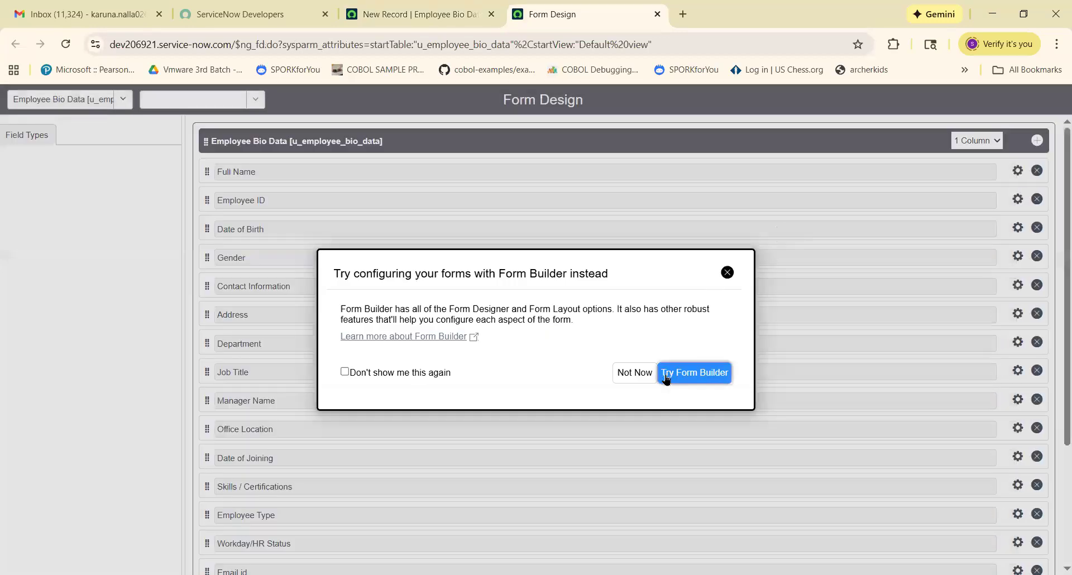
{"action": "left_click", "coordinate": [635, 373]}
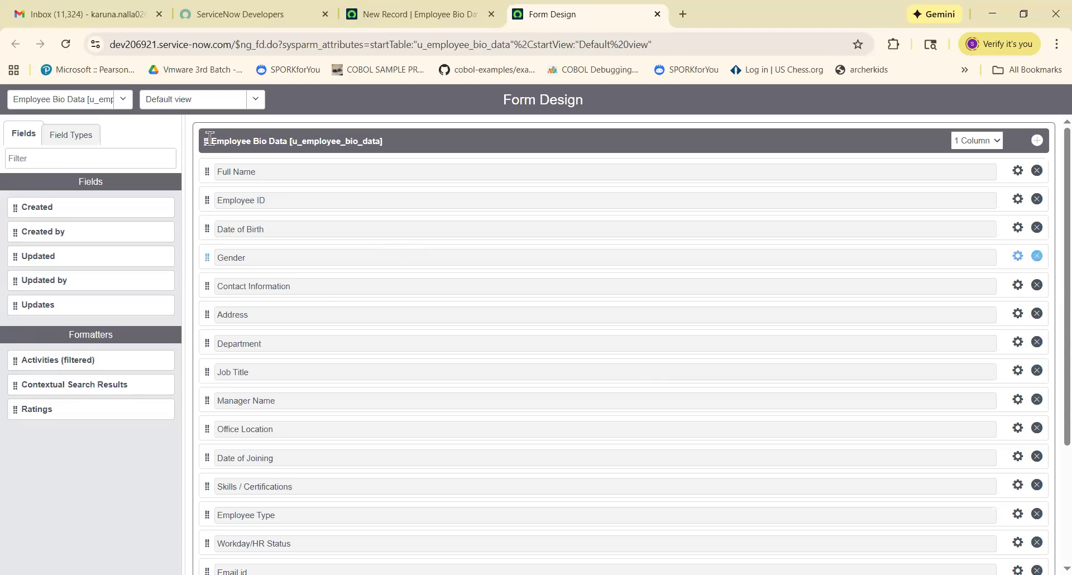
Step: Create a new form view named "Test View" for the Employee Bio Data table
{"action": "left_click", "coordinate": [256, 100]}
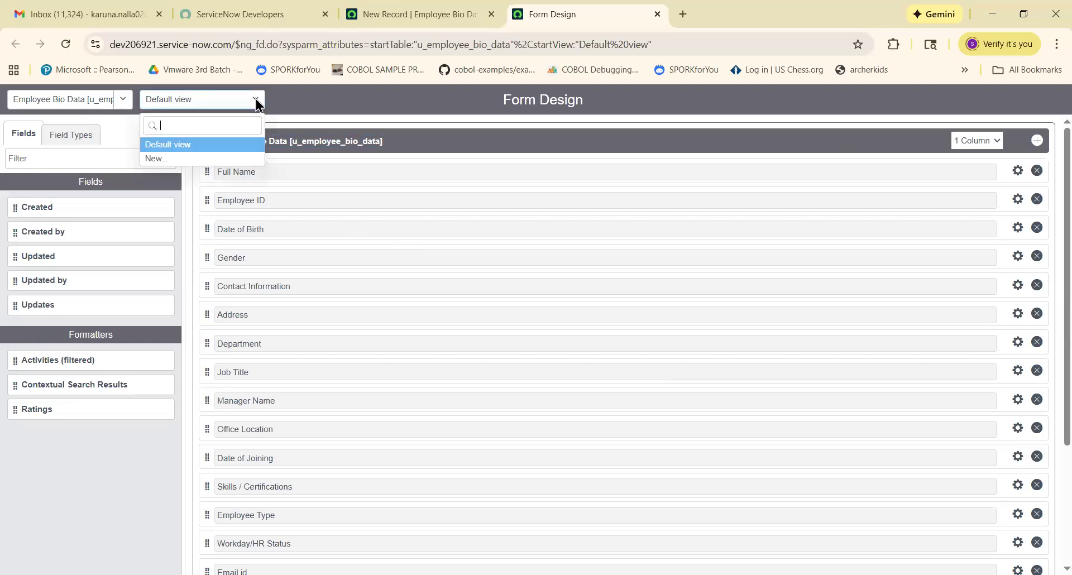
{"action": "left_click", "coordinate": [184, 159]}
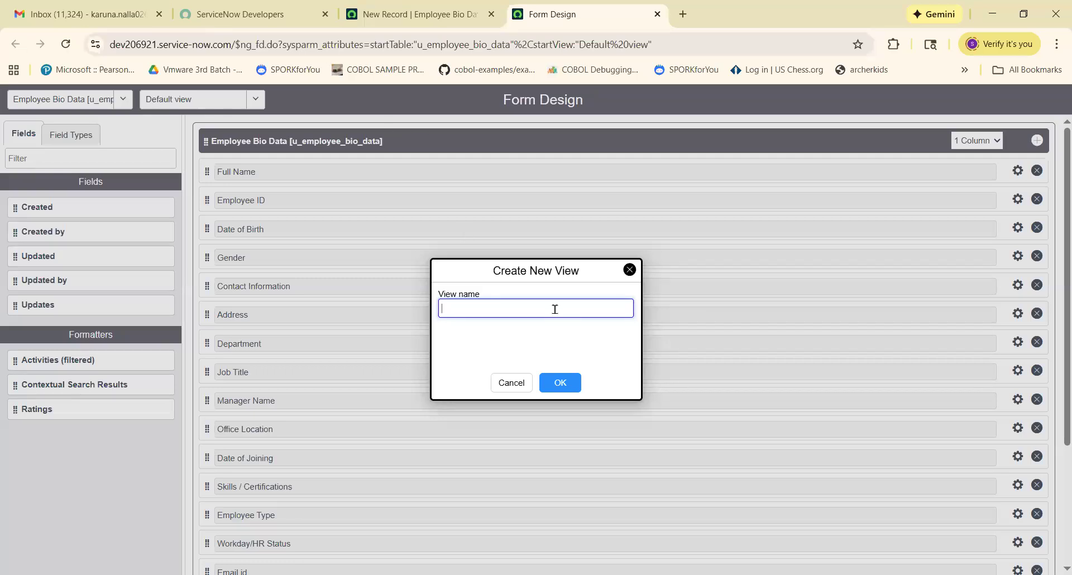
{"action": "type", "text": "My Vi"}
{"action": "key", "text": "BackSpace"}
{"action": "key", "text": "BackSpace"}
{"action": "type", "text": "Teea"}
{"action": "key", "text": "BackSpace"}
{"action": "type", "text": "t View"}
{"action": "left_click", "coordinate": [562, 384]}
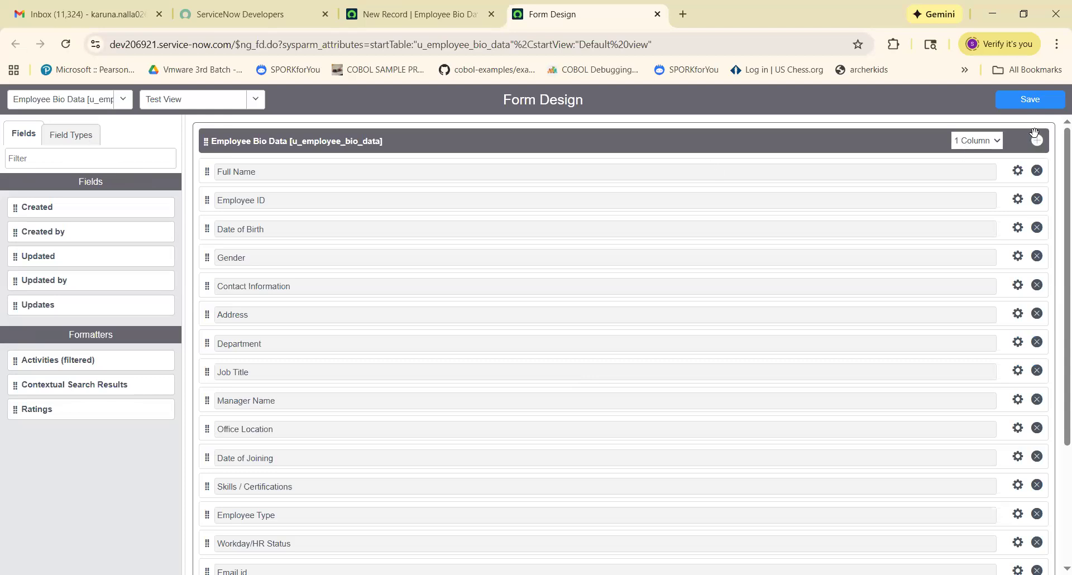
Step: Change the Employee Bio Data section of Test View to a 2 Column layout
{"action": "left_click", "coordinate": [997, 141]}
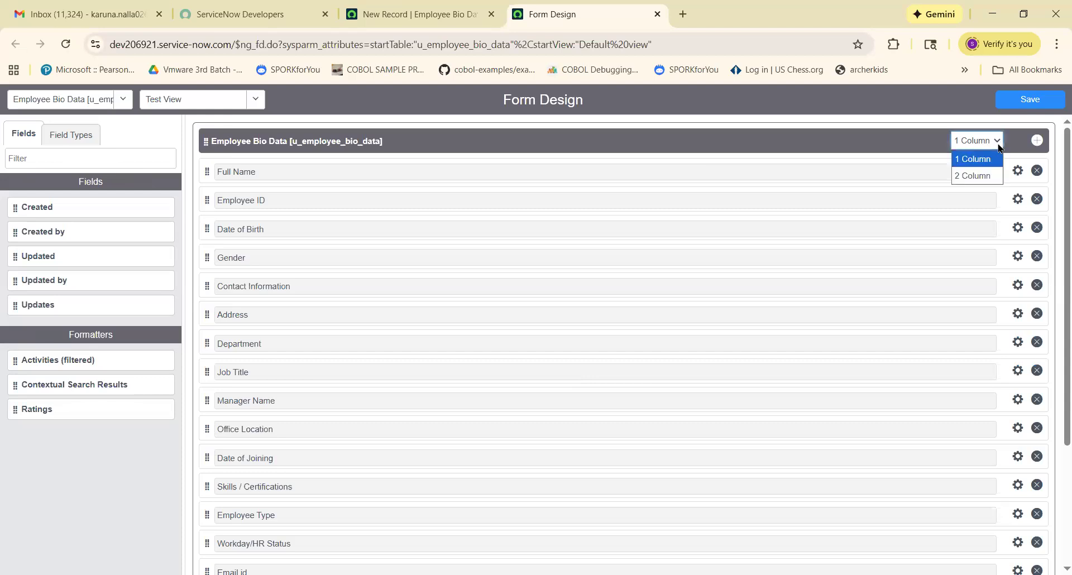
{"action": "left_click", "coordinate": [987, 176]}
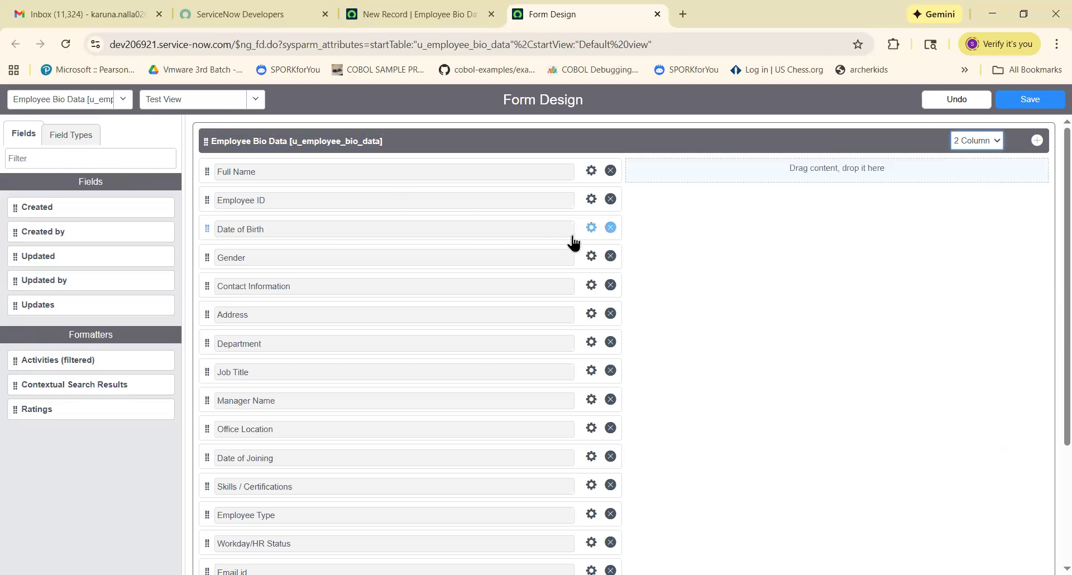
{"action": "right_click", "coordinate": [545, 200]}
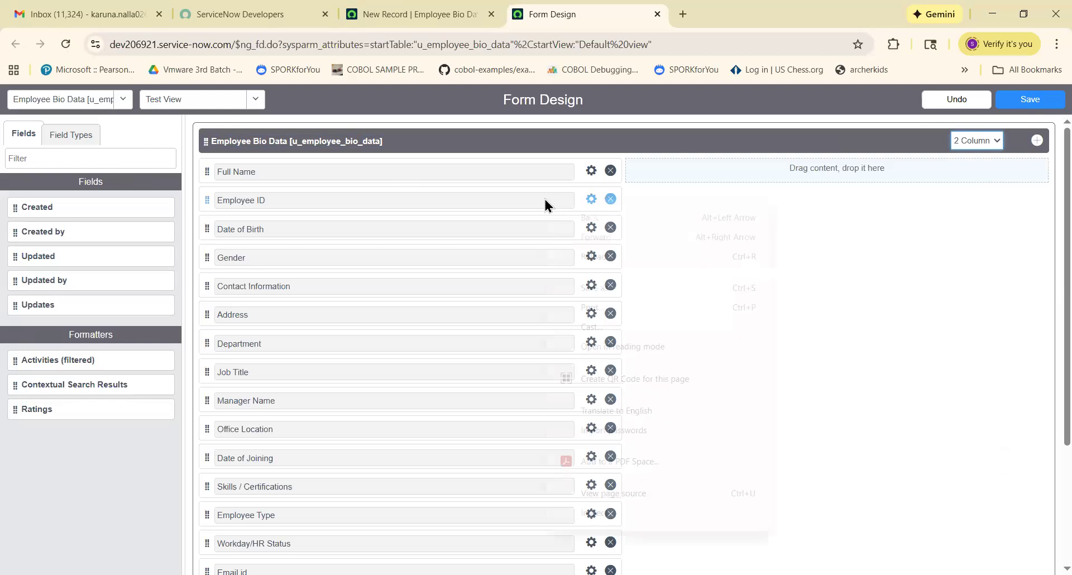
{"action": "left_click", "coordinate": [502, 175]}
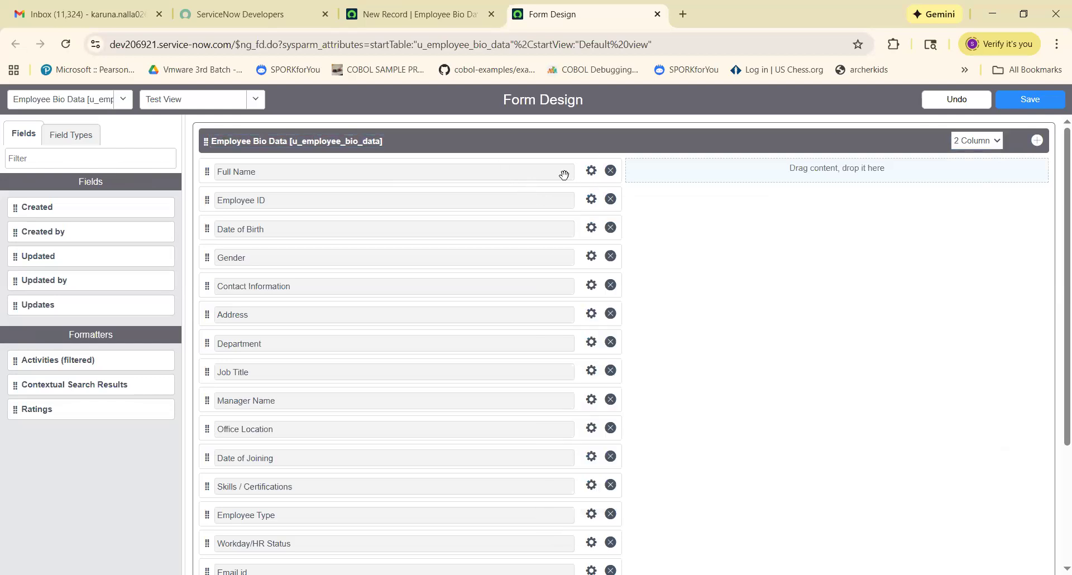
{"action": "right_click", "coordinate": [541, 182]}
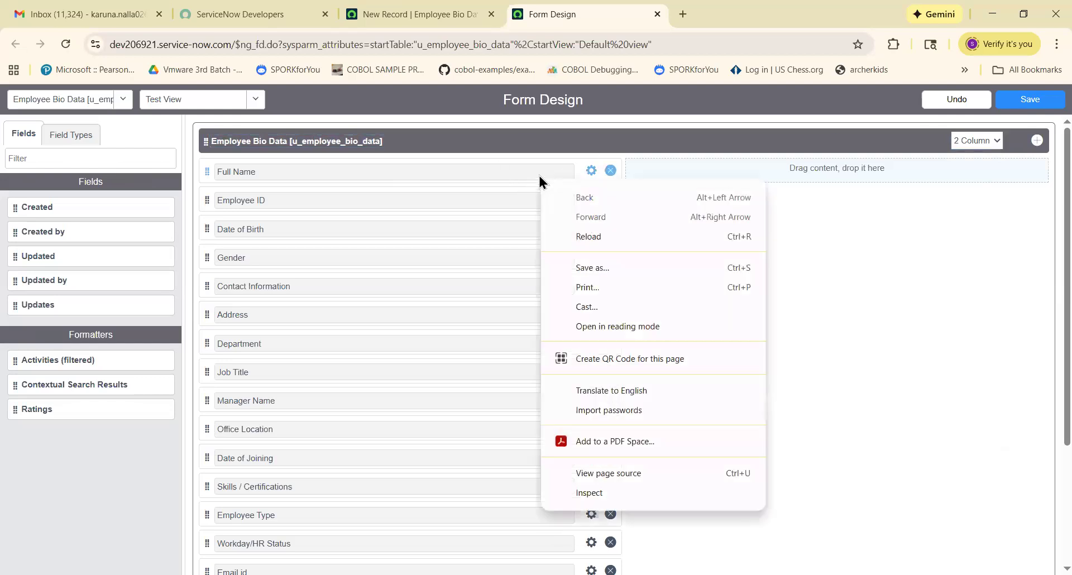
{"action": "left_click", "coordinate": [563, 178]}
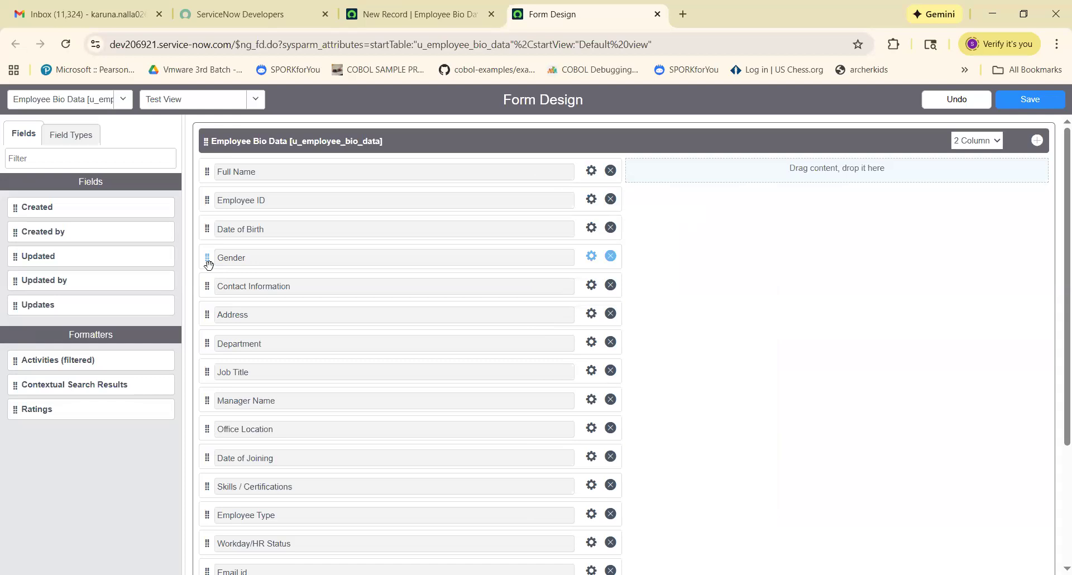
{"action": "right_click", "coordinate": [307, 277]}
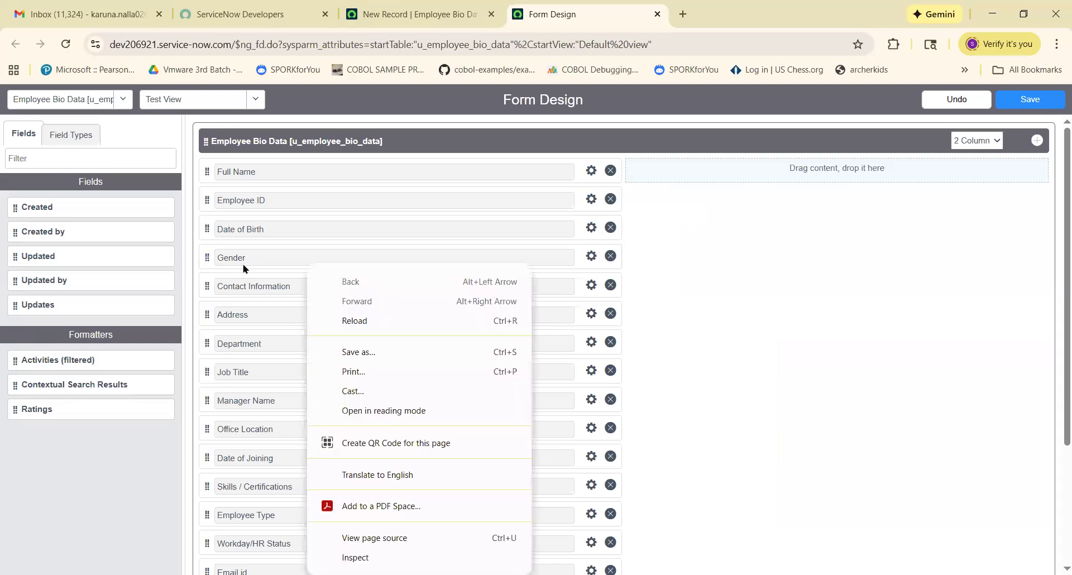
{"action": "left_click", "coordinate": [205, 256]}
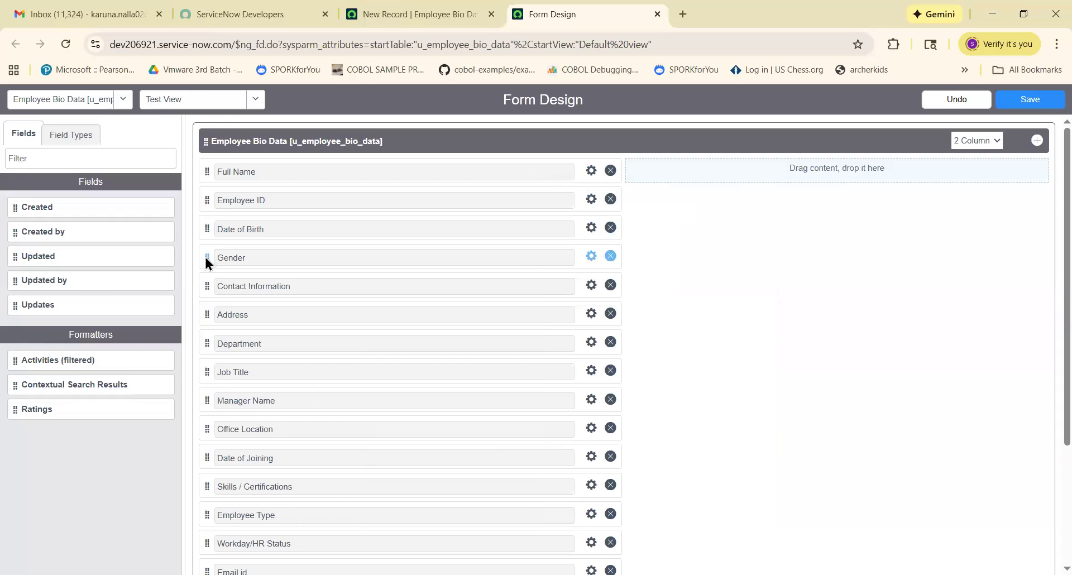
{"action": "left_click", "coordinate": [206, 257]}
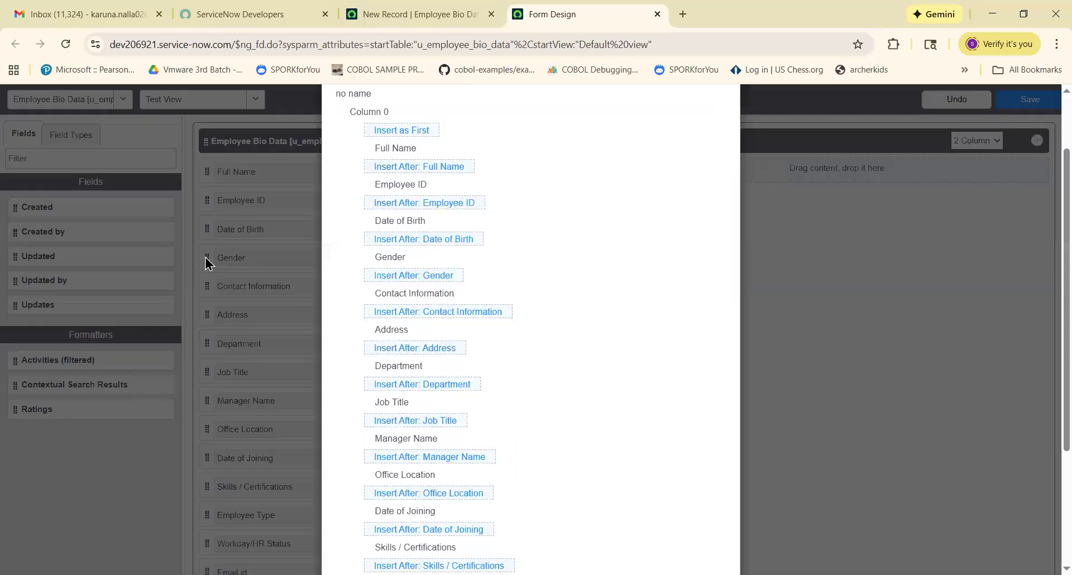
{"action": "left_click", "coordinate": [830, 249]}
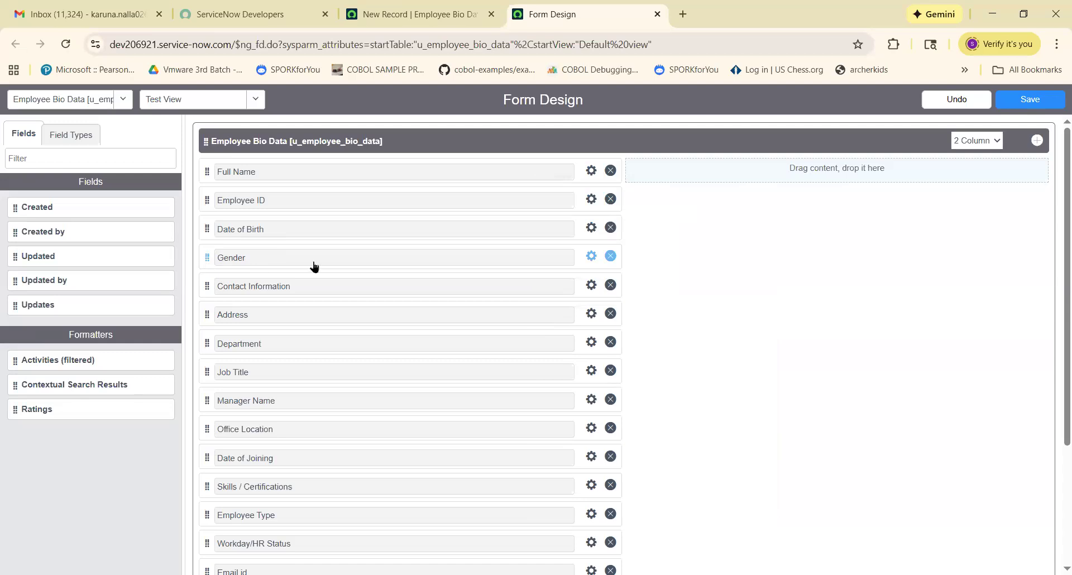
{"action": "right_click", "coordinate": [692, 269]}
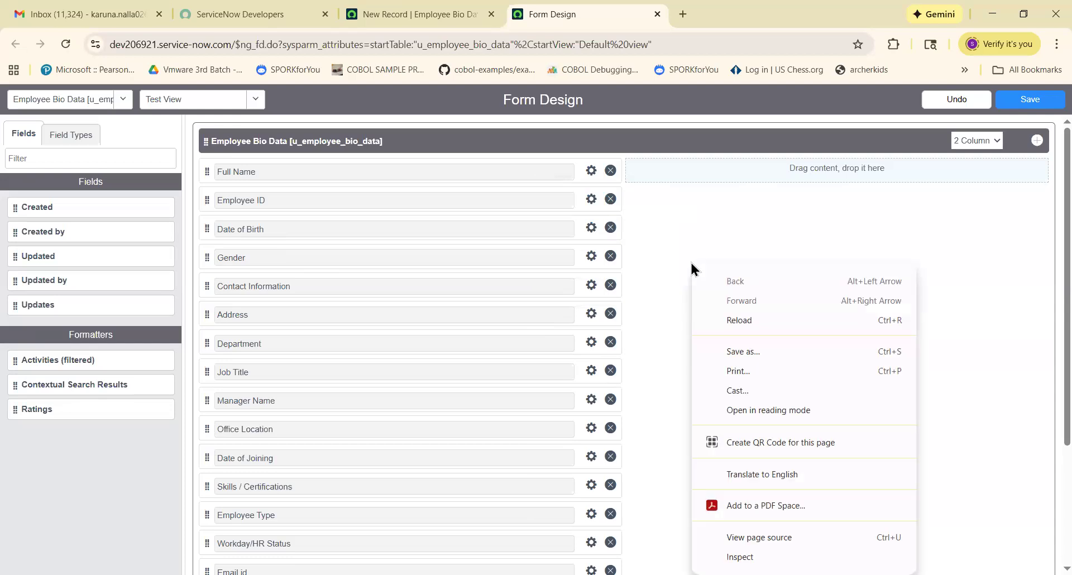
{"action": "left_click", "coordinate": [671, 237]}
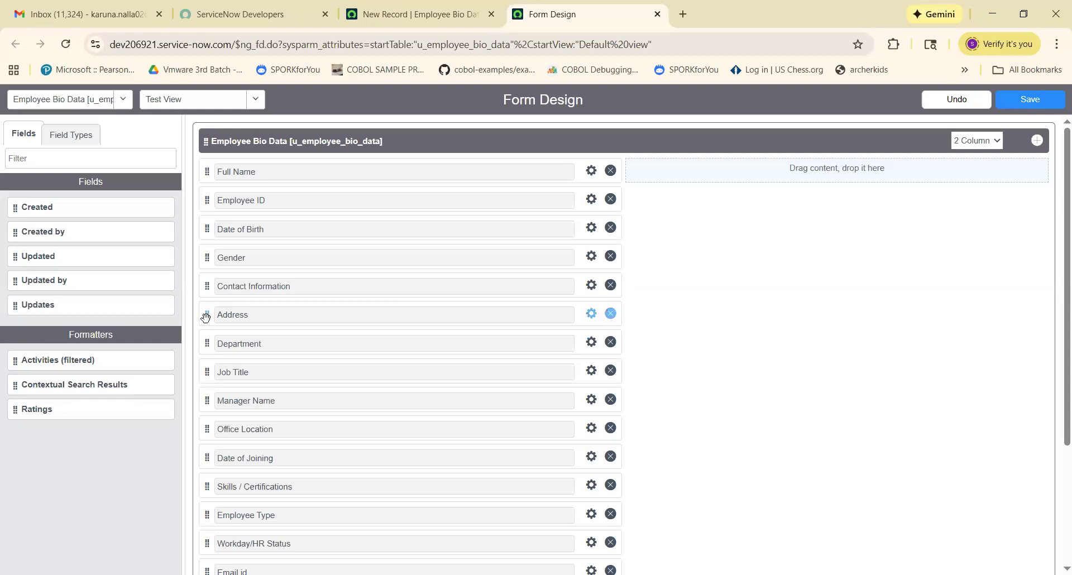
Step: Move the Address, Manager Name, Gender and Contact Information fields, in that order, into the second column of Test View
{"action": "left_click_drag", "start_coordinate": [206, 317], "coordinate": [665, 187]}
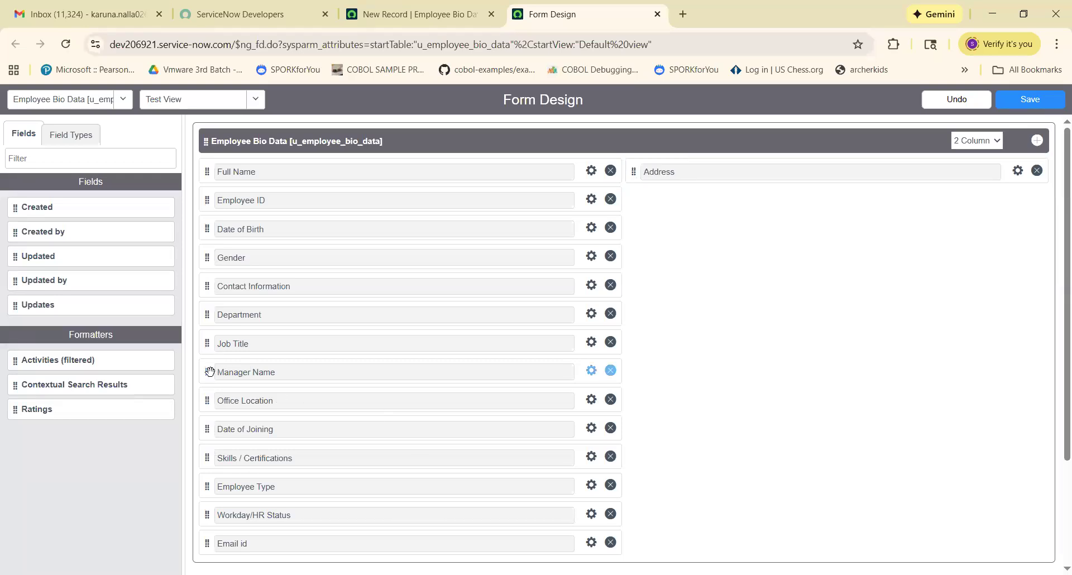
{"action": "left_click_drag", "start_coordinate": [205, 377], "coordinate": [721, 210]}
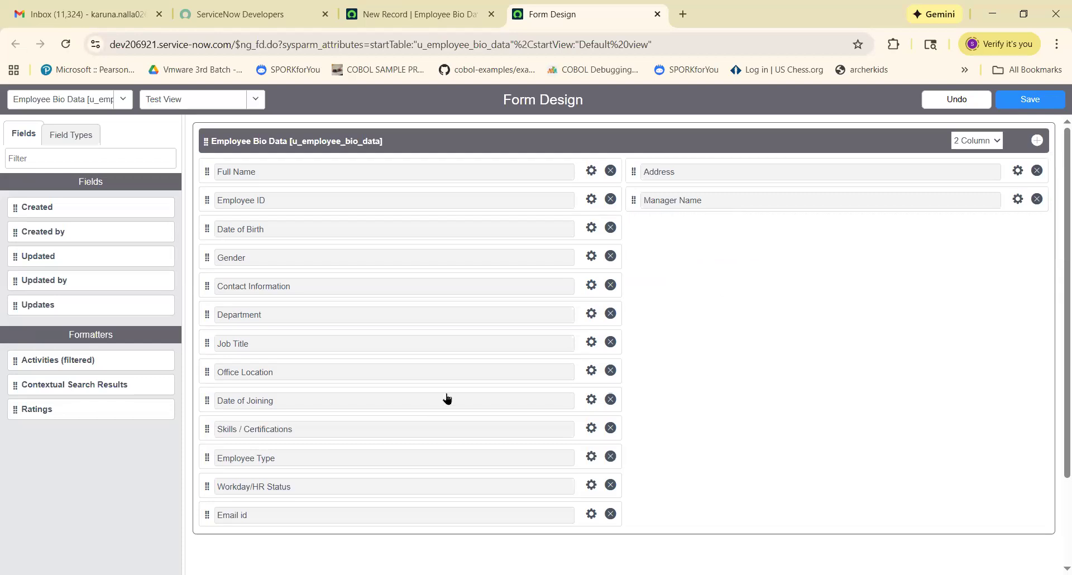
{"action": "scroll", "coordinate": [378, 459], "scroll_direction": "down", "scroll_amount": 2}
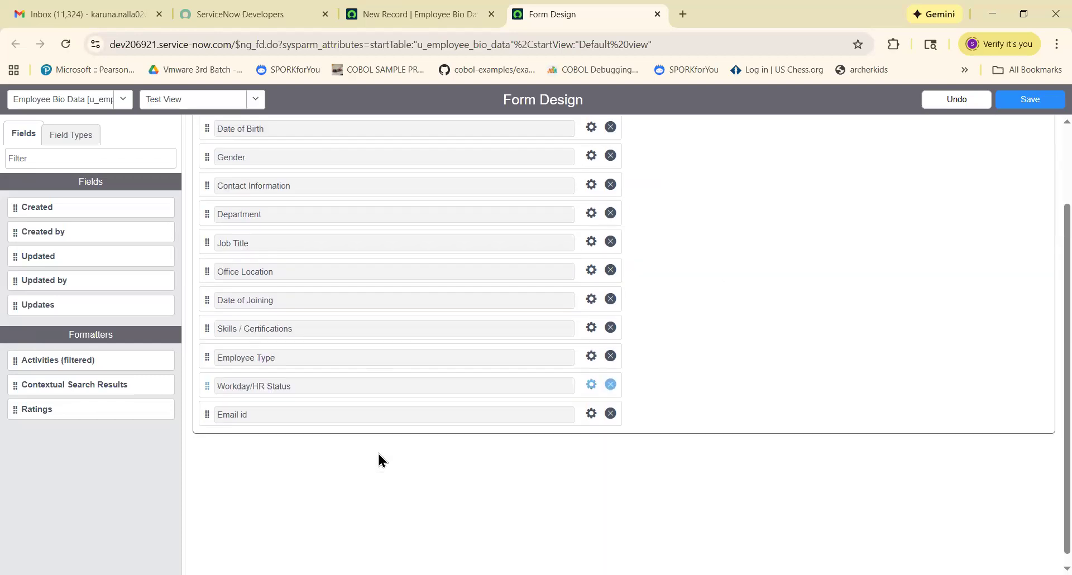
{"action": "scroll", "coordinate": [289, 291], "scroll_direction": "up", "scroll_amount": 2}
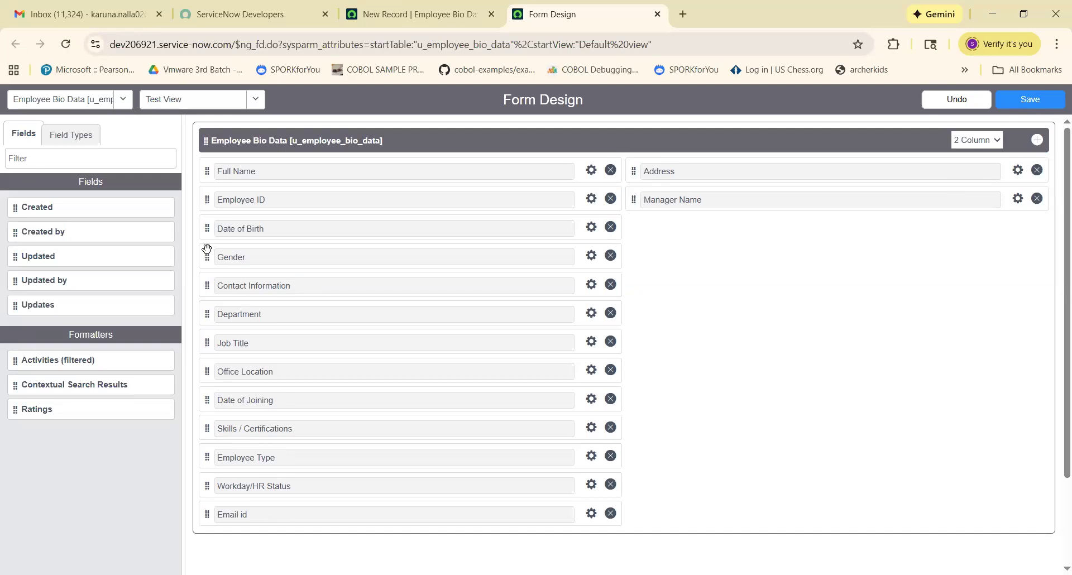
{"action": "left_click_drag", "start_coordinate": [374, 257], "coordinate": [717, 370]}
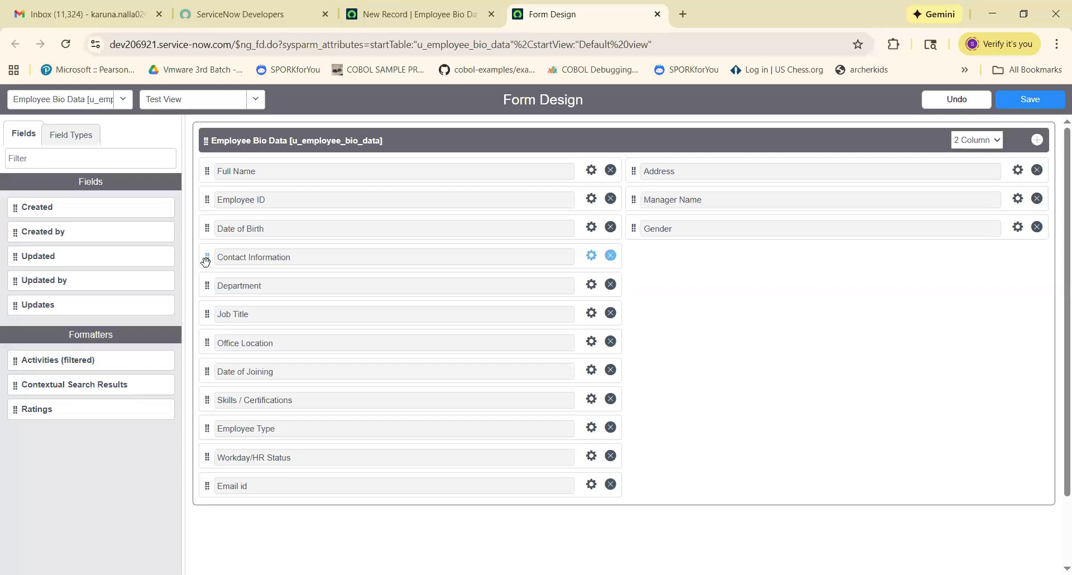
{"action": "left_click_drag", "start_coordinate": [205, 260], "coordinate": [686, 358]}
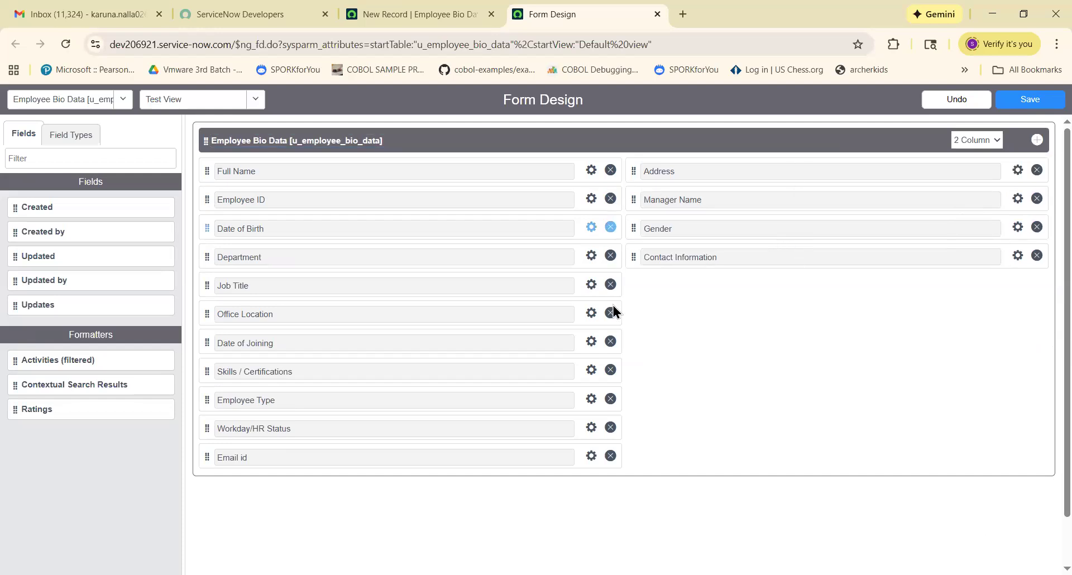
Step: Remove the Employee Type field from Test View and save the form design
{"action": "left_click", "coordinate": [611, 400]}
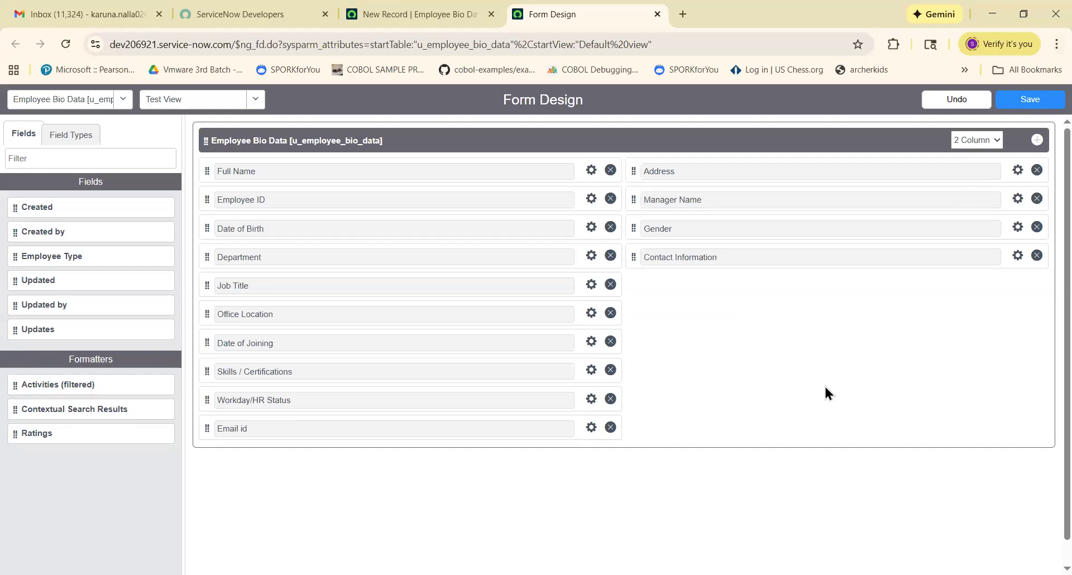
{"action": "left_click", "coordinate": [1030, 99]}
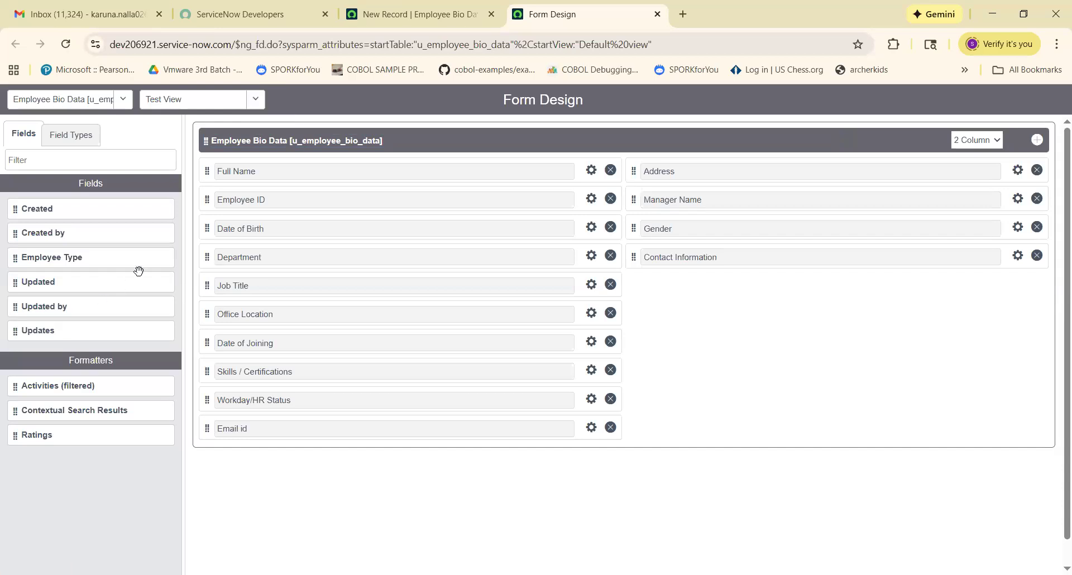
{"action": "left_click", "coordinate": [260, 100]}
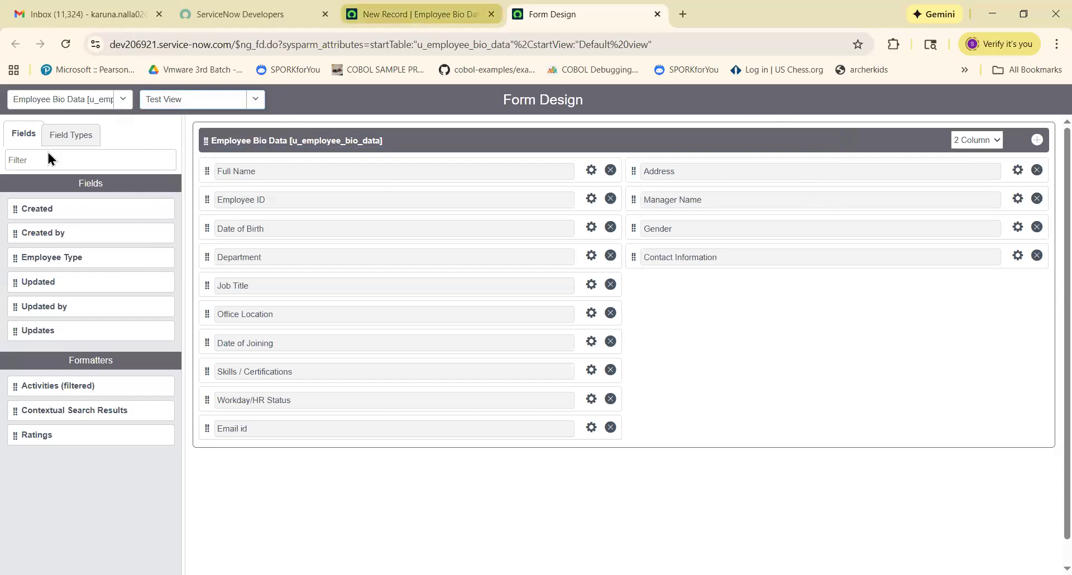
Step: Return to the new Employee Bio Data record, reload its form and submit the record with its default values
{"action": "left_click", "coordinate": [416, 16]}
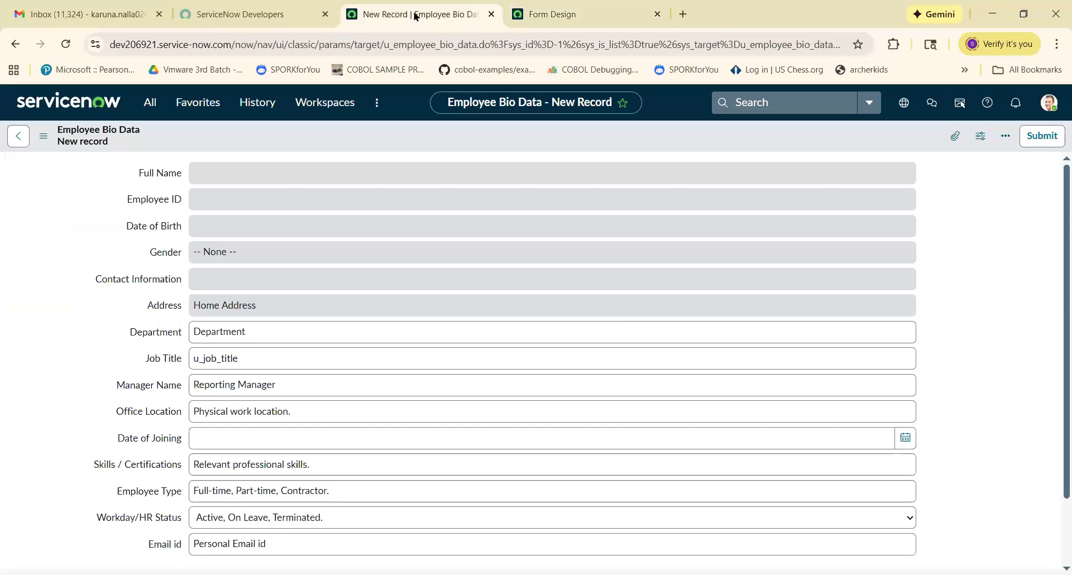
{"action": "left_click", "coordinate": [67, 46]}
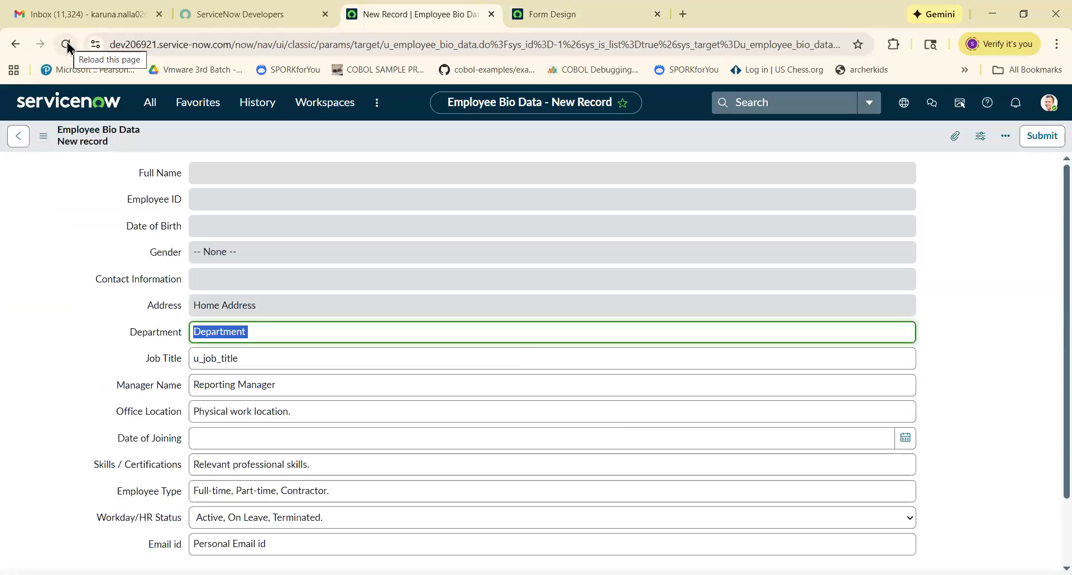
{"action": "right_click", "coordinate": [190, 149]}
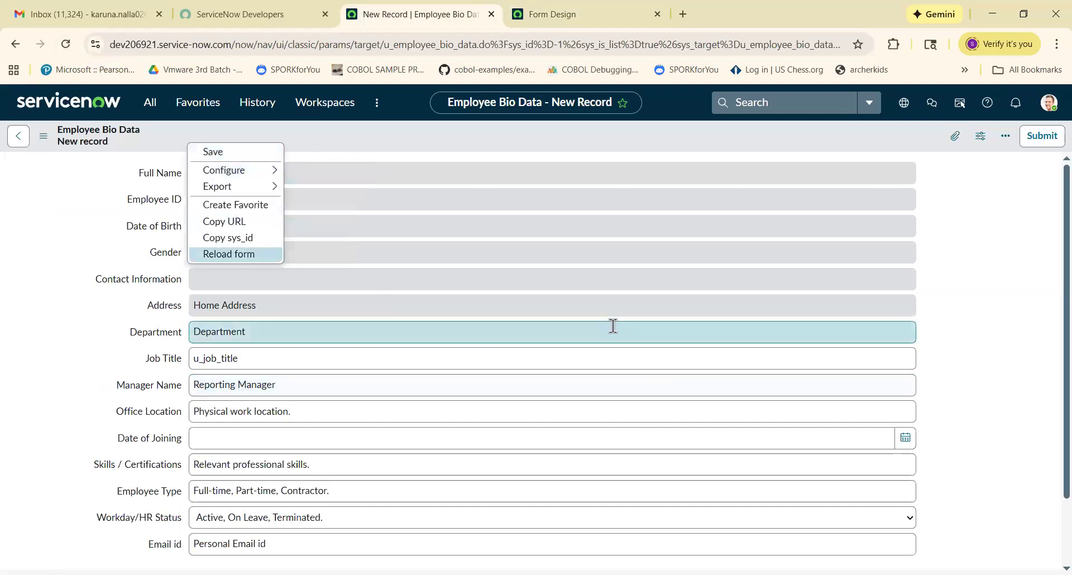
{"action": "left_click", "coordinate": [30, 360]}
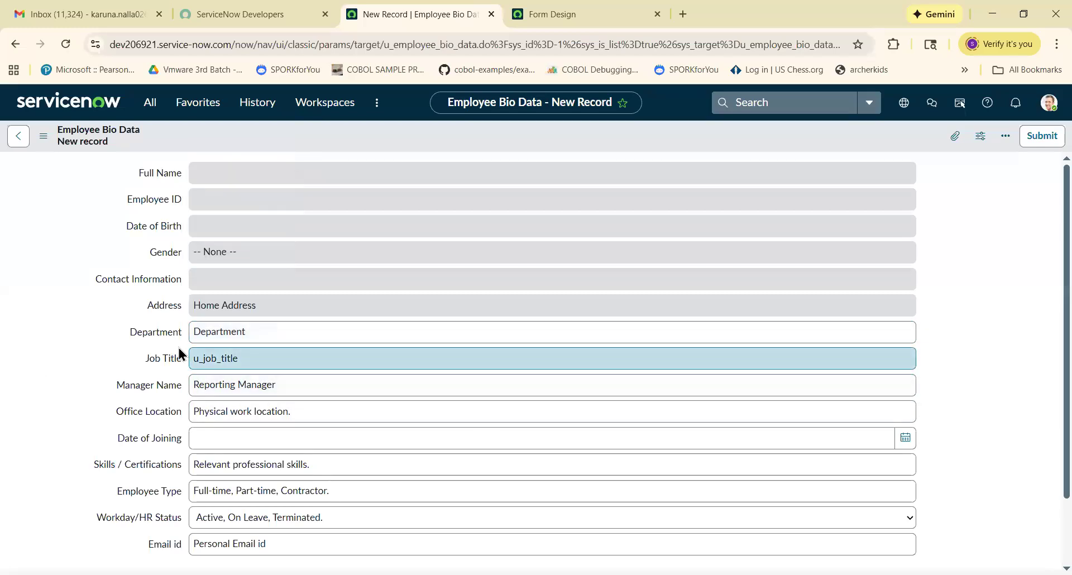
{"action": "left_click", "coordinate": [43, 138]}
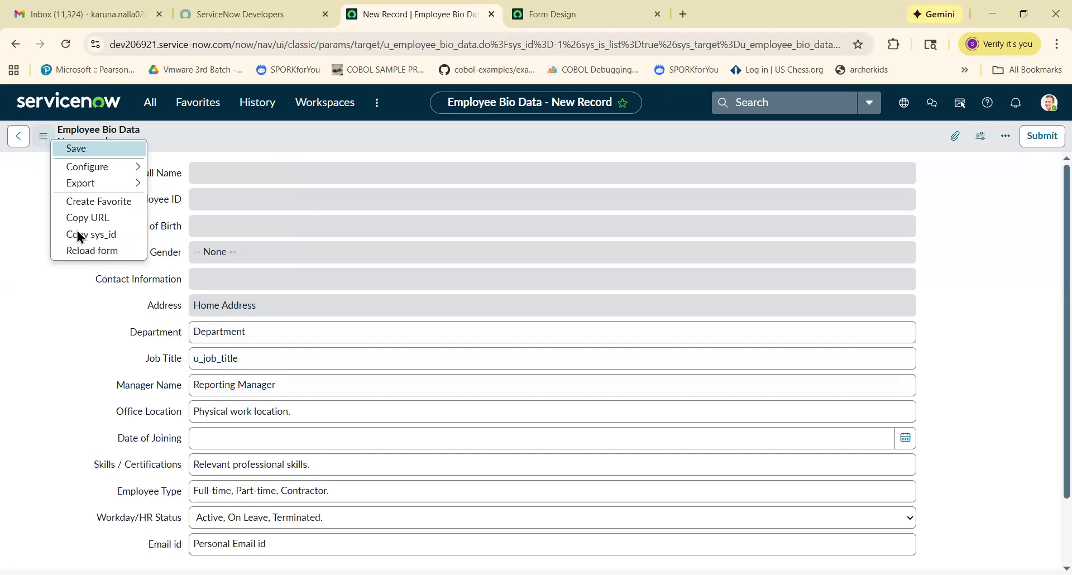
{"action": "left_click", "coordinate": [82, 321]}
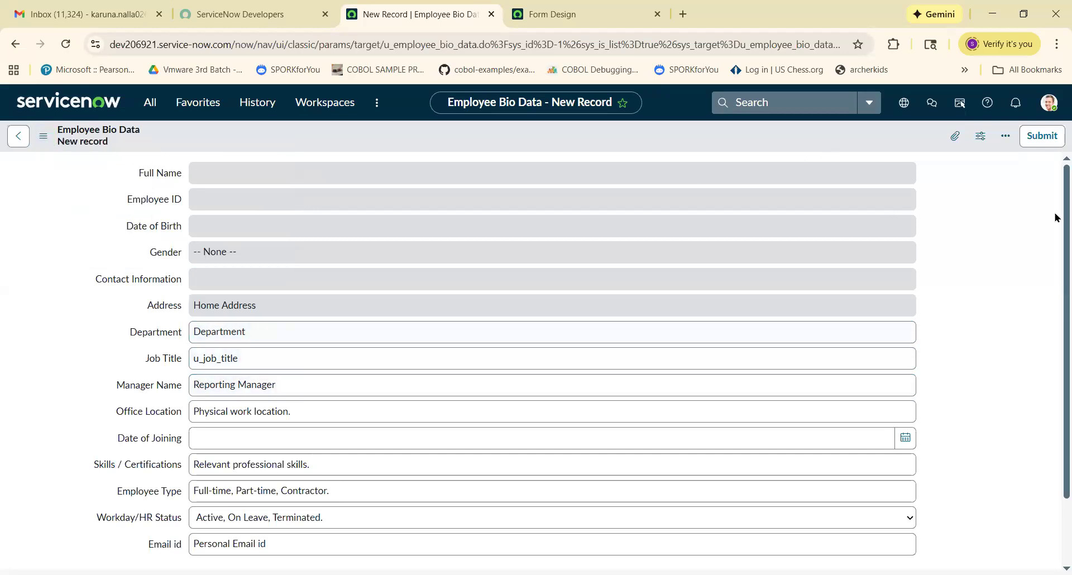
{"action": "left_click", "coordinate": [1034, 137]}
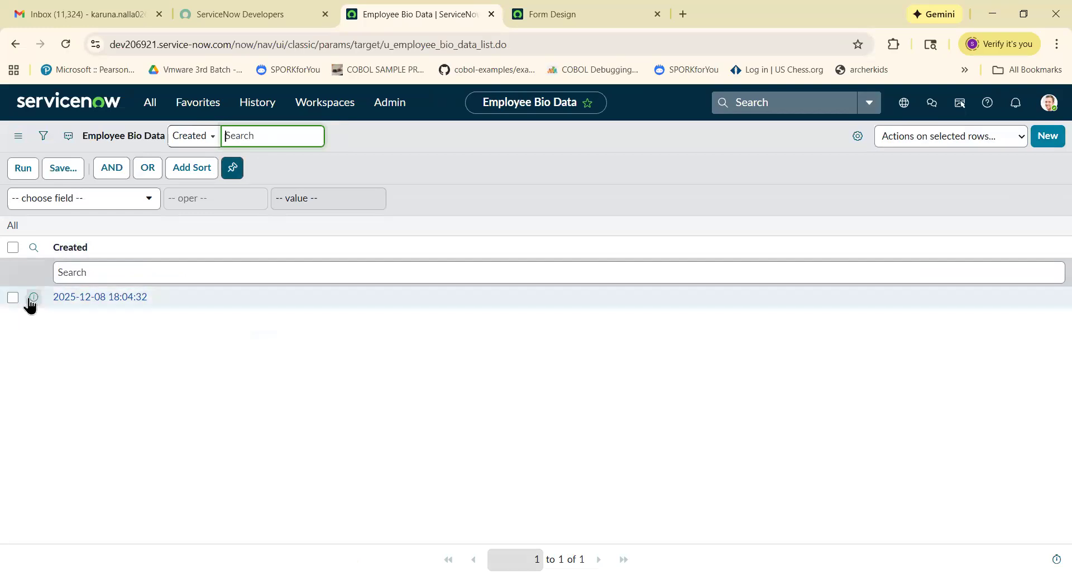
Step: Open the submitted Employee Bio Data record from the list and switch its form to Test View
{"action": "left_click", "coordinate": [75, 299]}
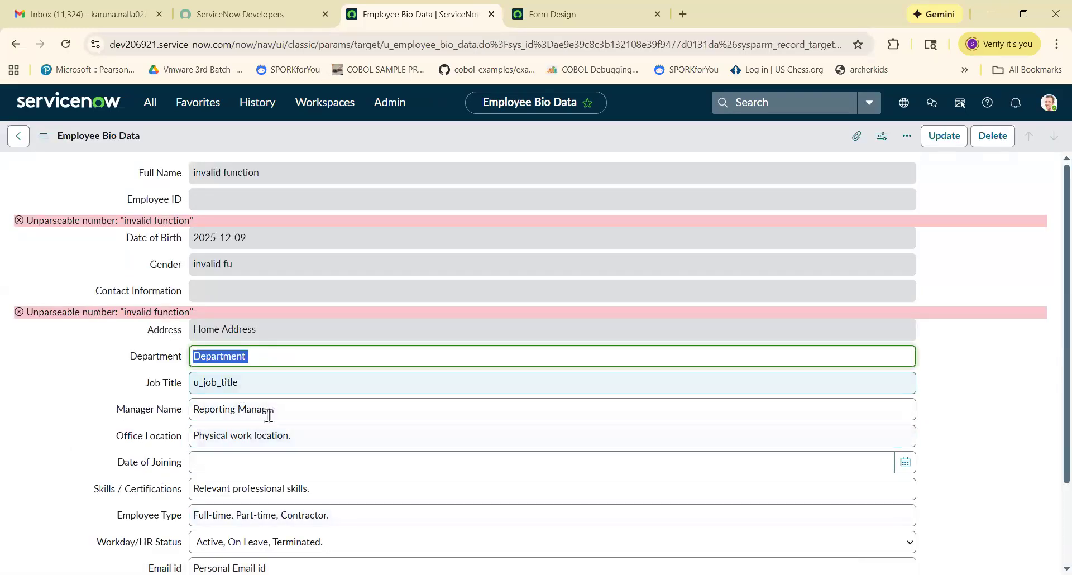
{"action": "scroll", "coordinate": [321, 466], "scroll_direction": "down", "scroll_amount": 2}
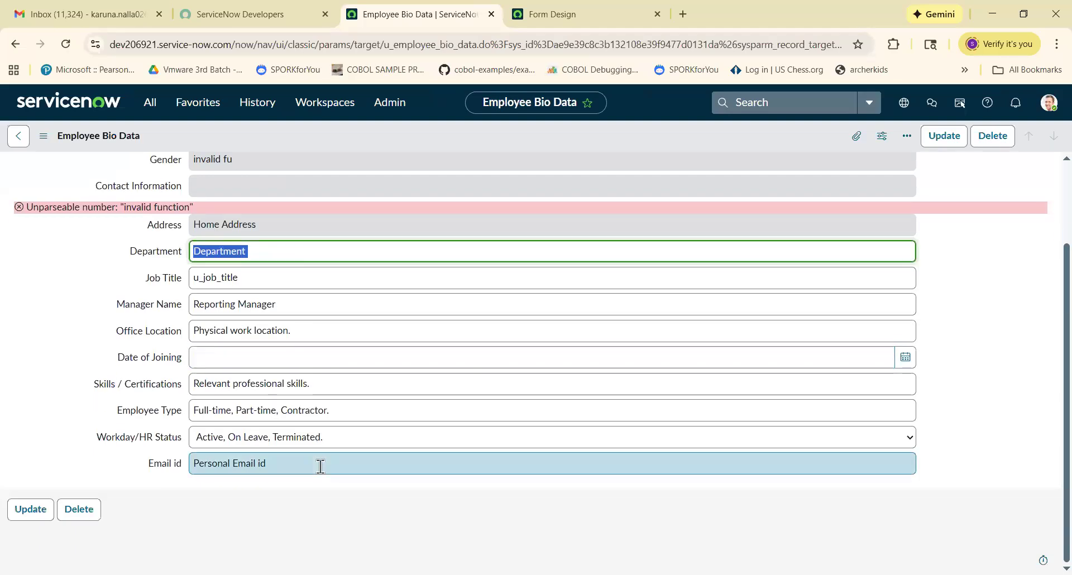
{"action": "scroll", "coordinate": [320, 466], "scroll_direction": "up", "scroll_amount": 2}
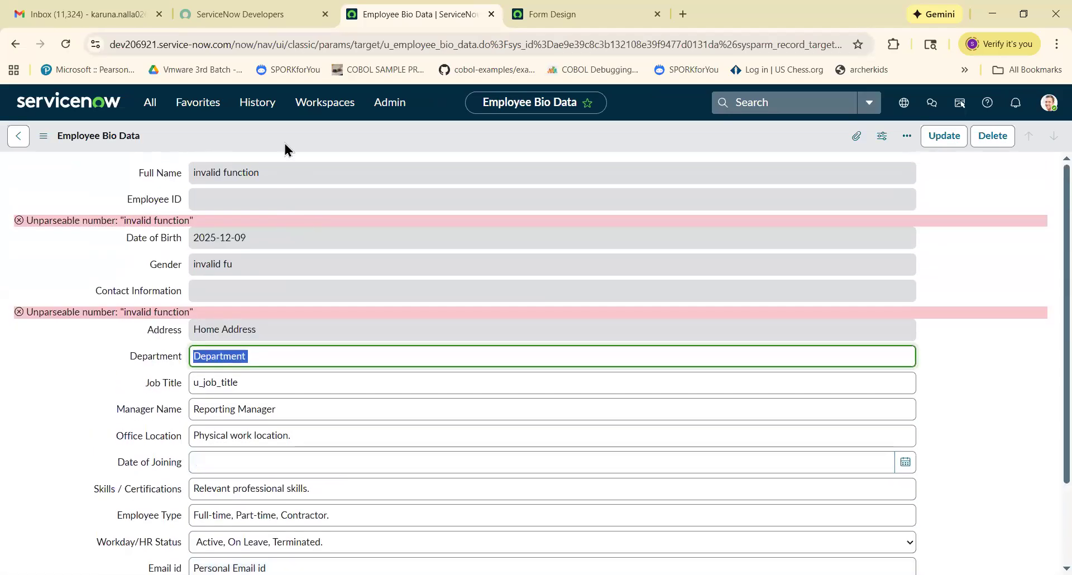
{"action": "right_click", "coordinate": [285, 143]}
{"action": "mouse_move", "coordinate": [314, 245]}
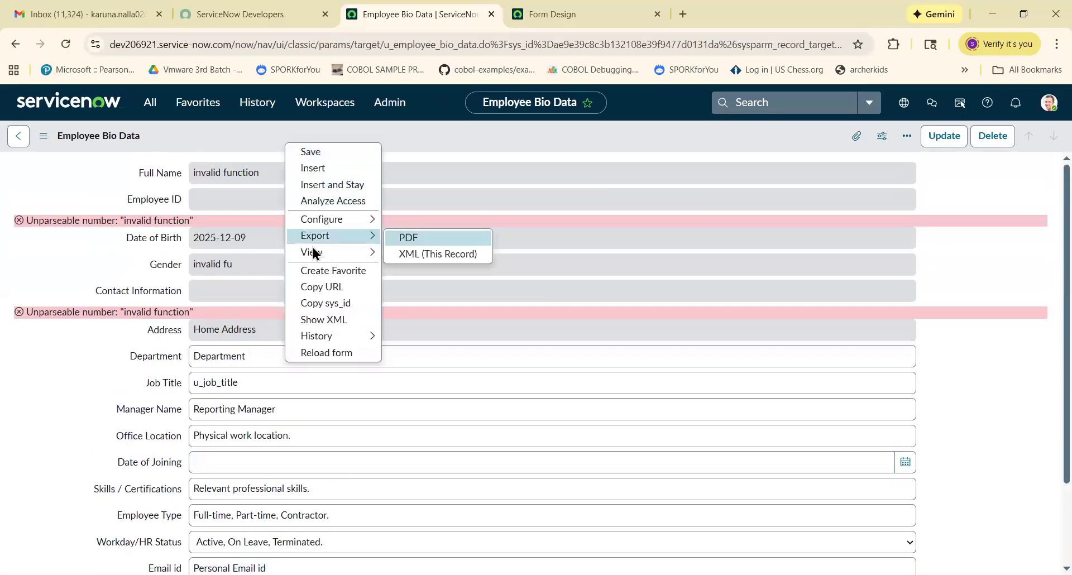
{"action": "mouse_move", "coordinate": [330, 259]}
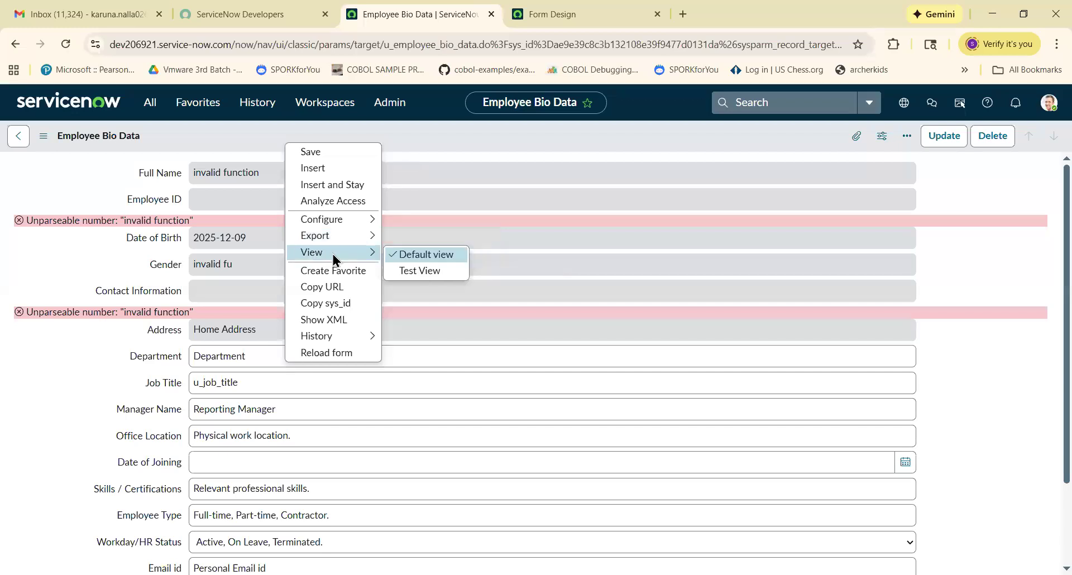
{"action": "left_click", "coordinate": [436, 273]}
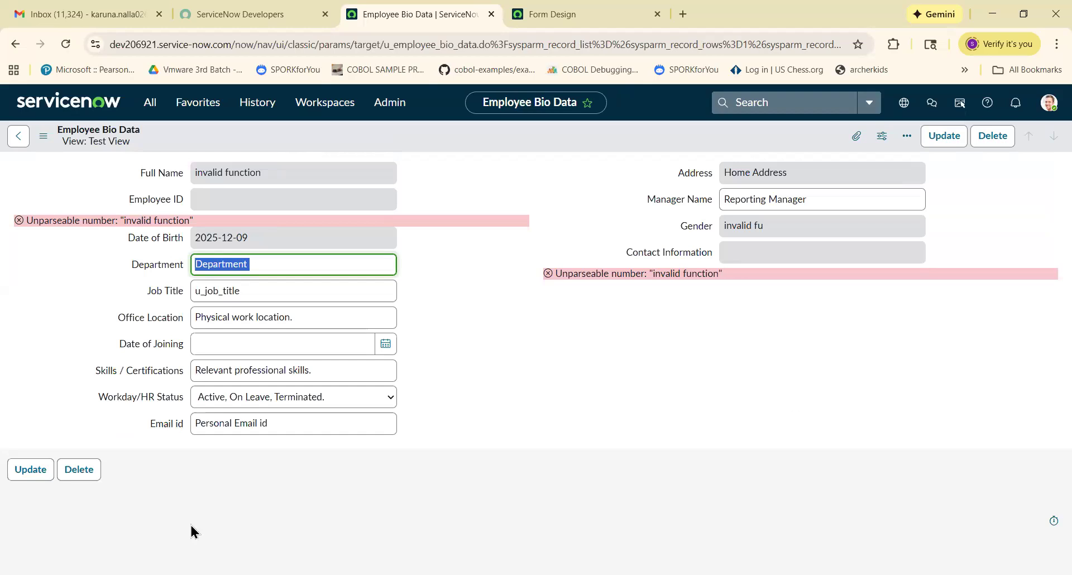
{"action": "left_click", "coordinate": [186, 393]}
{"action": "left_click_drag", "start_coordinate": [185, 387], "coordinate": [418, 412]}
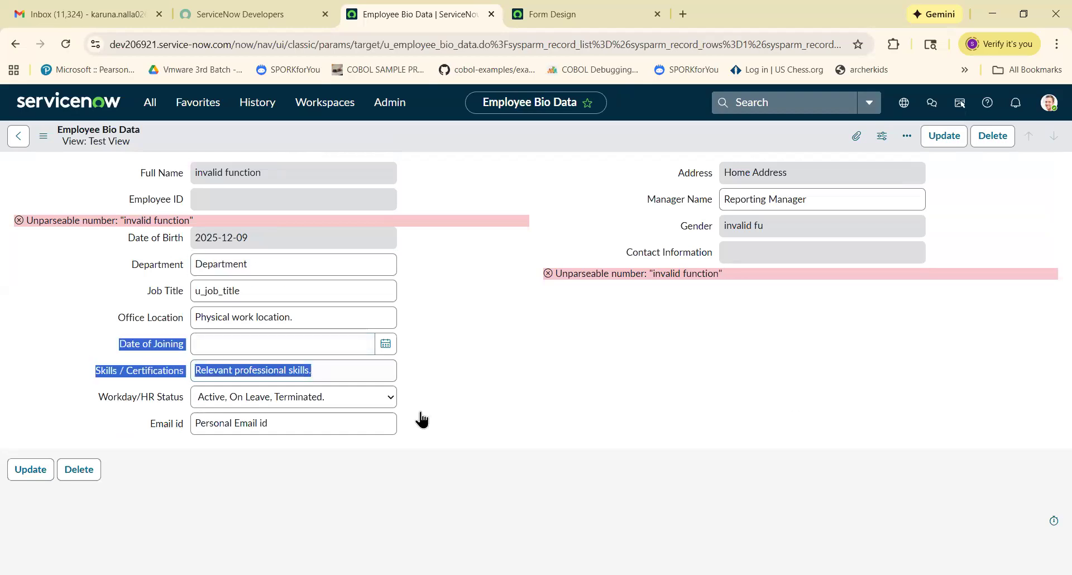
{"action": "left_click", "coordinate": [528, 467]}
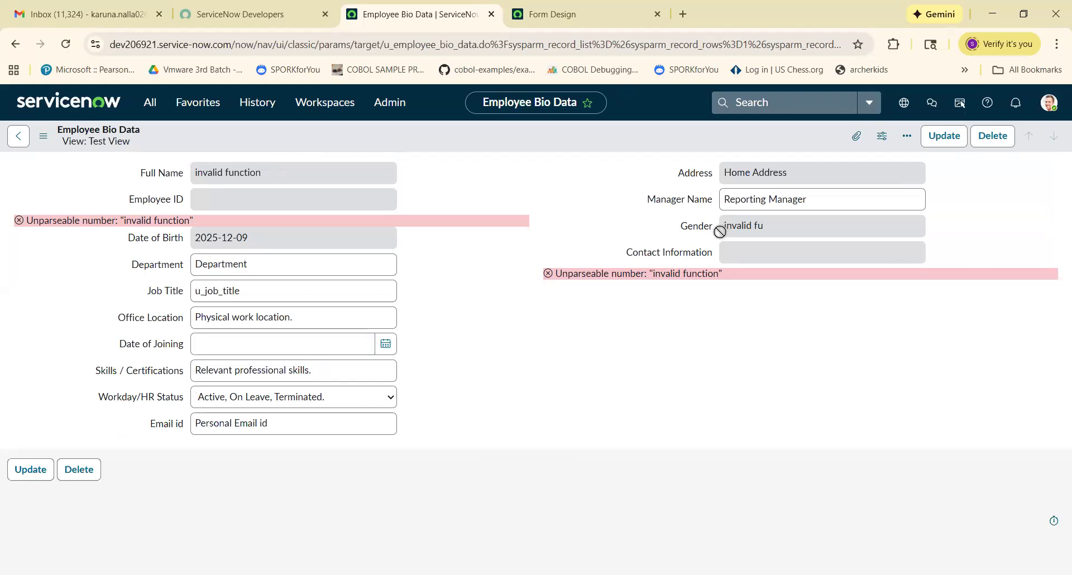
{"action": "double_click", "coordinate": [689, 275]}
{"action": "right_click", "coordinate": [642, 258]}
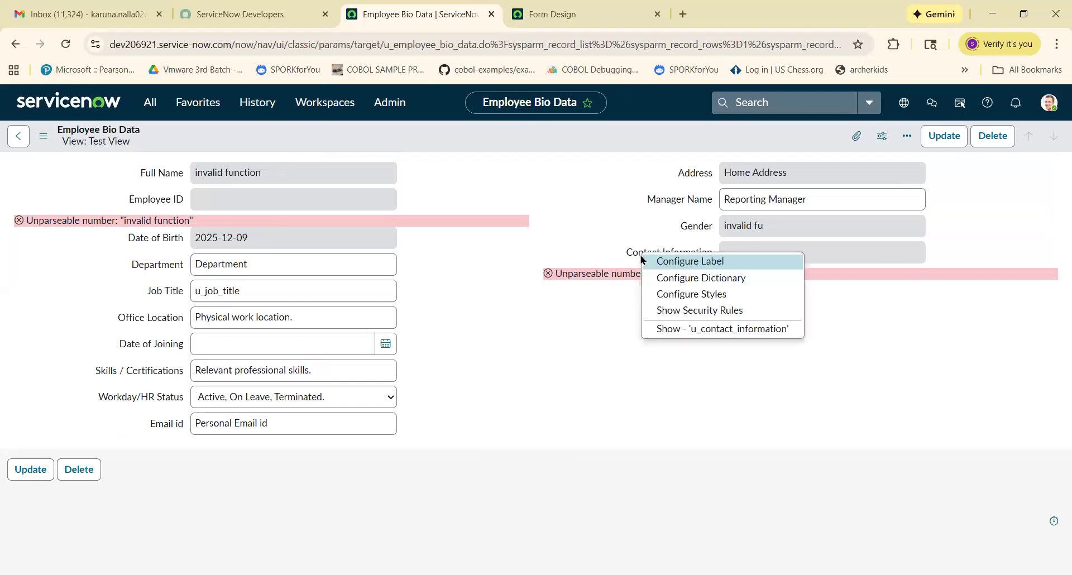
{"action": "left_click", "coordinate": [581, 254]}
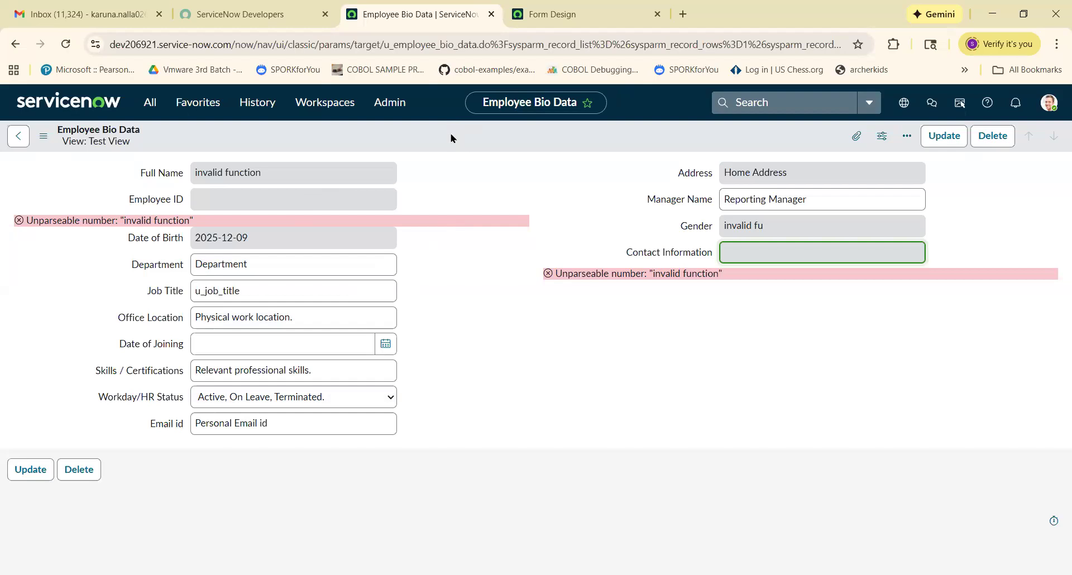
Step: Open Form Layout for the Employee Bio Data form, decline the Form Builder suggestion and choose Default view as the view to configure
{"action": "right_click", "coordinate": [477, 133]}
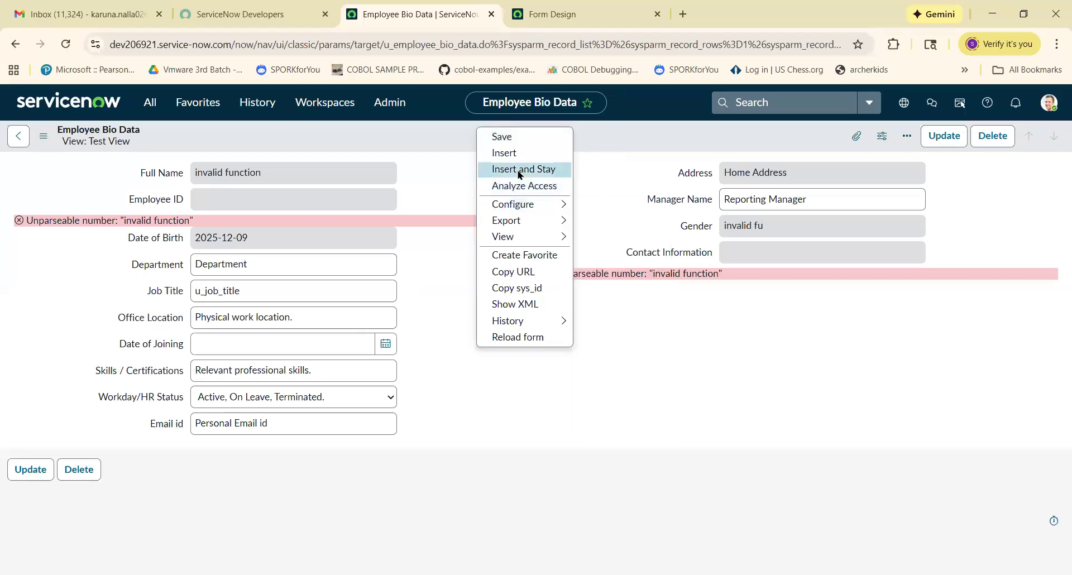
{"action": "mouse_move", "coordinate": [555, 204]}
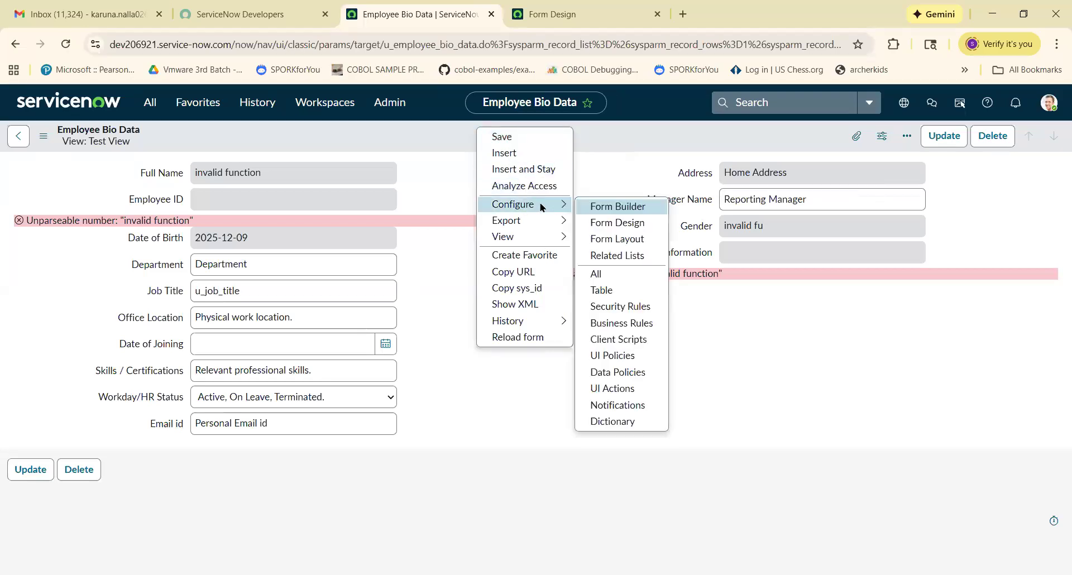
{"action": "left_click", "coordinate": [609, 241]}
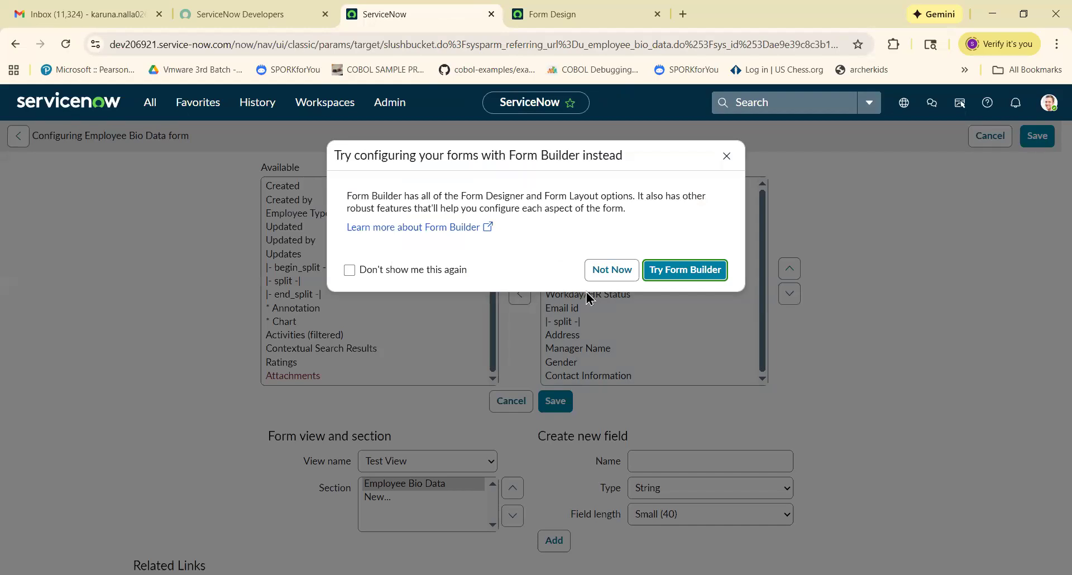
{"action": "left_click", "coordinate": [612, 269]}
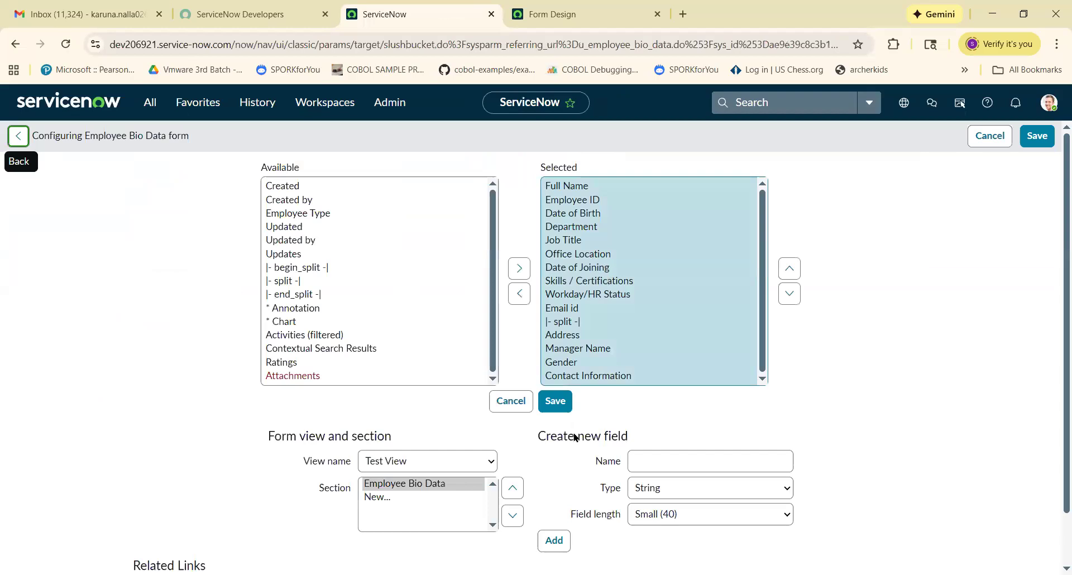
{"action": "left_click_drag", "start_coordinate": [353, 465], "coordinate": [304, 463]}
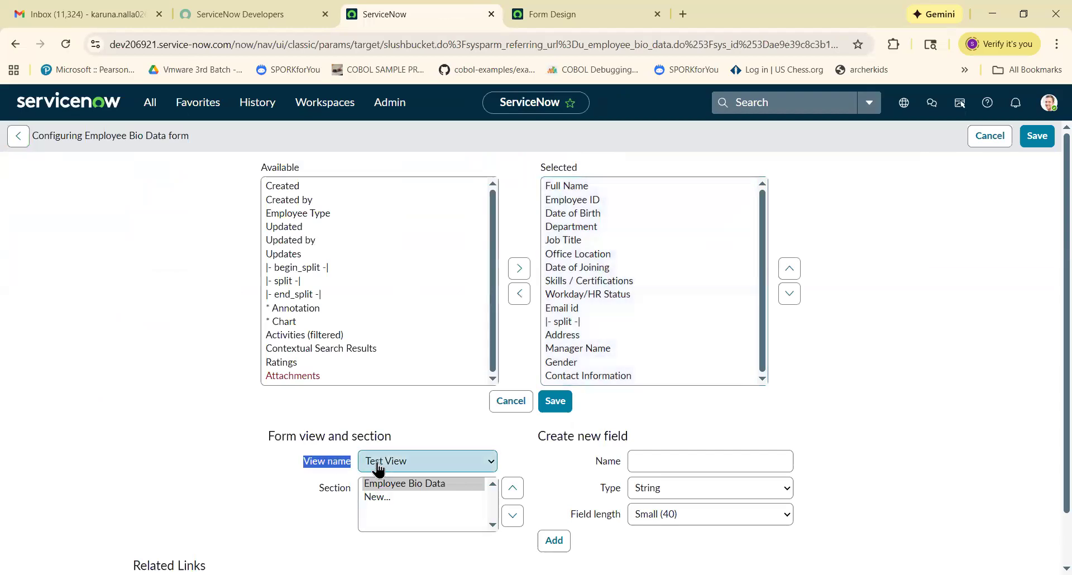
{"action": "left_click", "coordinate": [396, 467]}
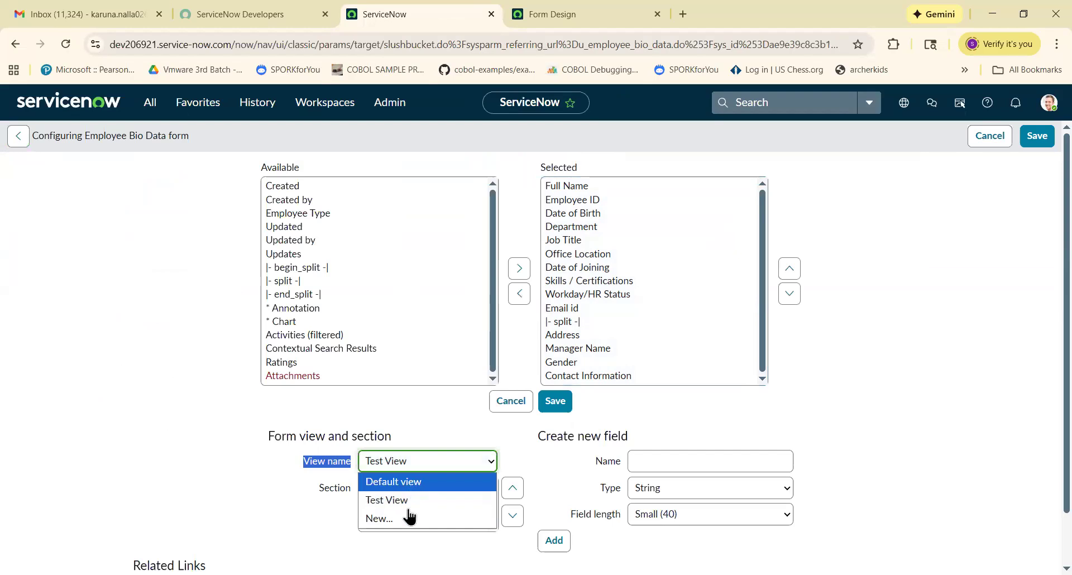
{"action": "left_click", "coordinate": [408, 484]}
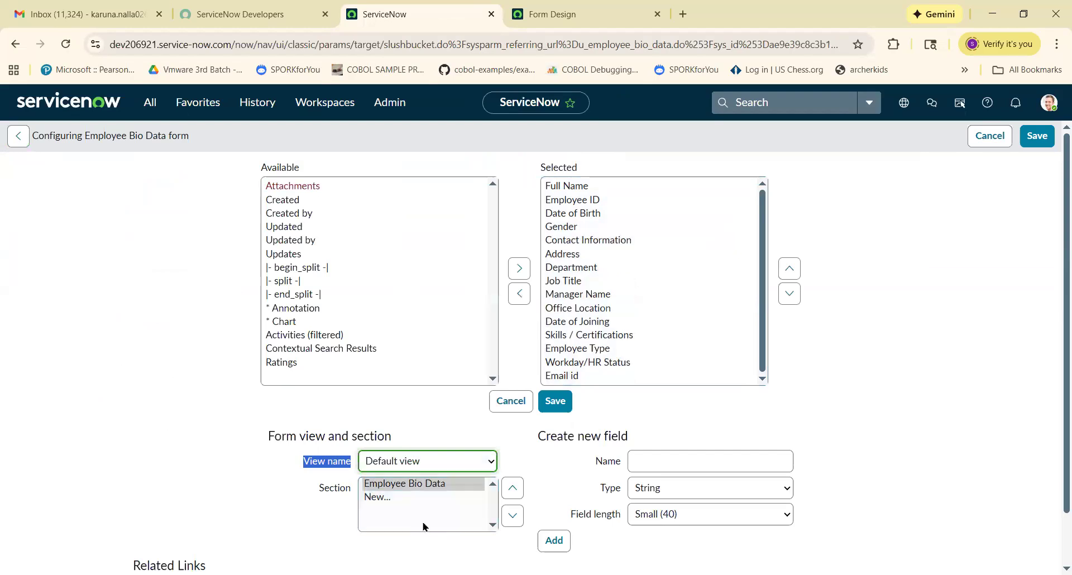
{"action": "left_click", "coordinate": [236, 503]}
{"action": "left_click_drag", "start_coordinate": [301, 479], "coordinate": [266, 517]}
{"action": "left_click", "coordinate": [266, 517]}
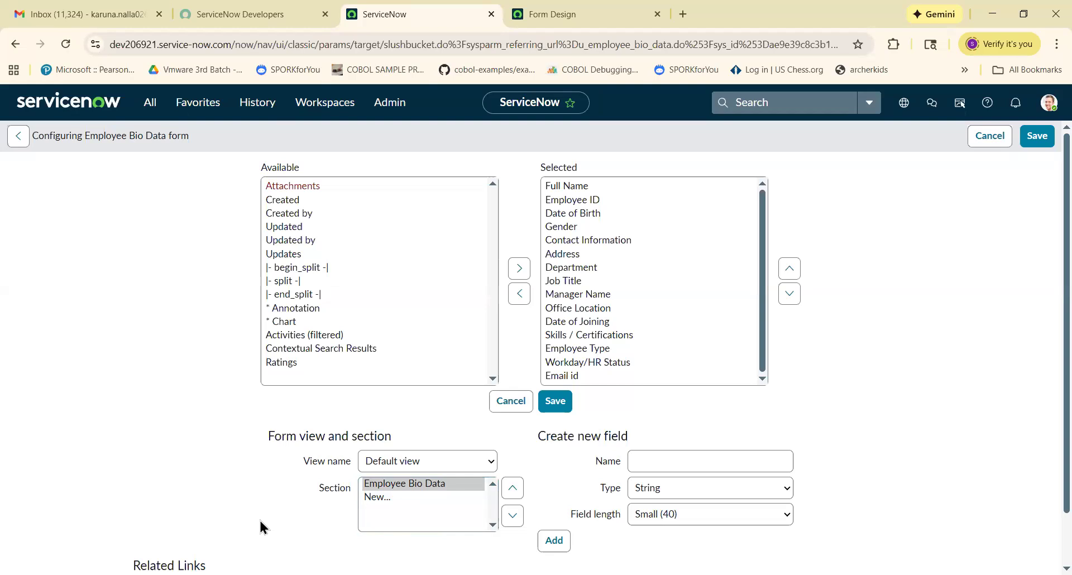
Step: Create a new form section captioned "test section" in Default view
{"action": "left_click", "coordinate": [377, 497]}
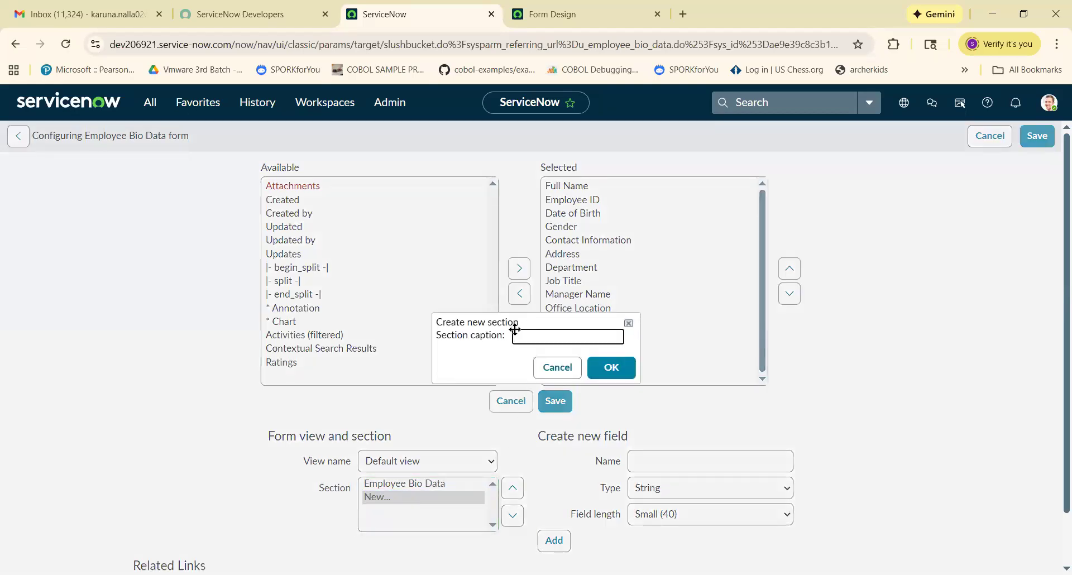
{"action": "type", "text": "tesy"}
{"action": "type", "text": " sec"}
{"action": "type", "text": "ion"}
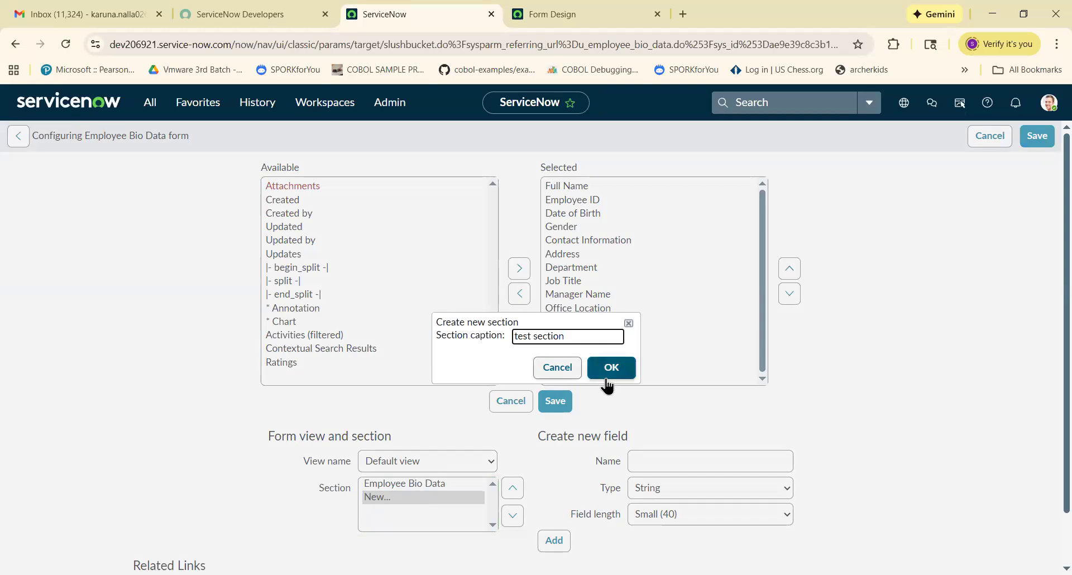
{"action": "left_click", "coordinate": [612, 369]}
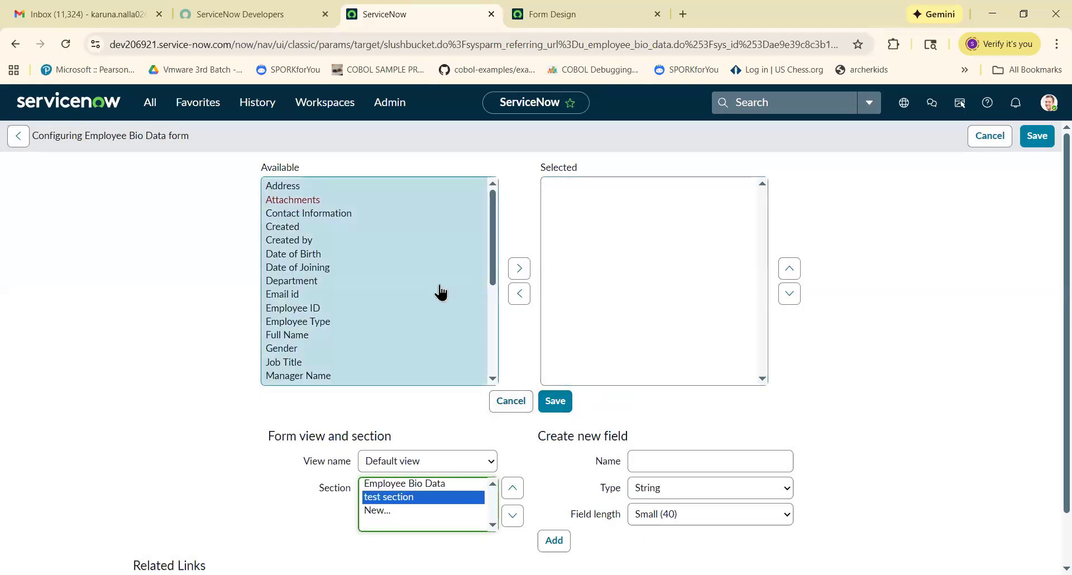
Step: Add the Employee ID and Employee Type fields to the test section and save the form layout
{"action": "left_click", "coordinate": [318, 308]}
{"action": "double_click", "coordinate": [319, 308]}
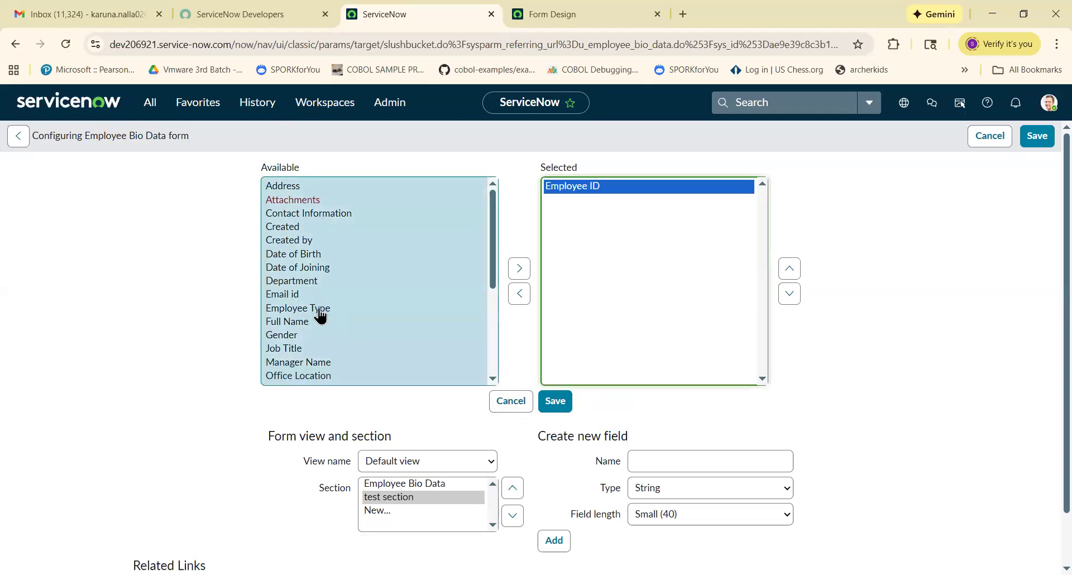
{"action": "double_click", "coordinate": [320, 311]}
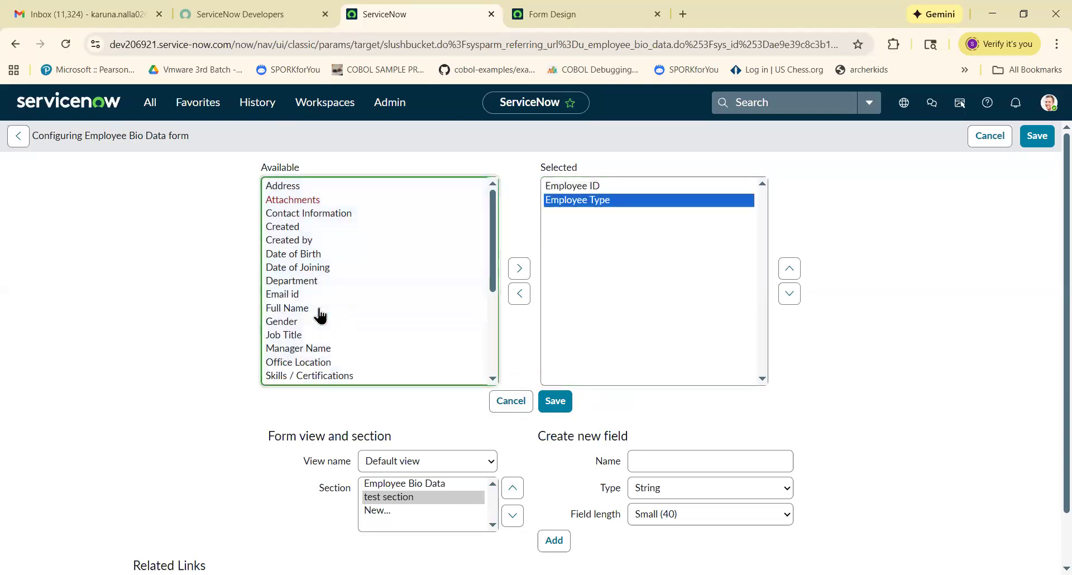
{"action": "left_click", "coordinate": [562, 408]}
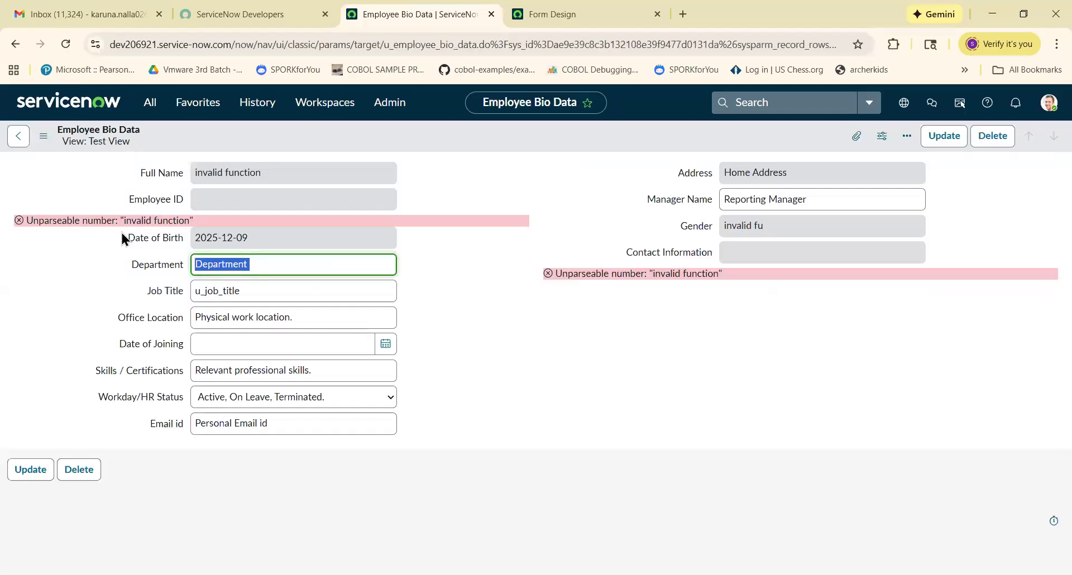
Step: Switch the record's form to Default view and examine the test section and its fields below the main fields
{"action": "right_click", "coordinate": [347, 146]}
{"action": "mouse_move", "coordinate": [416, 250]}
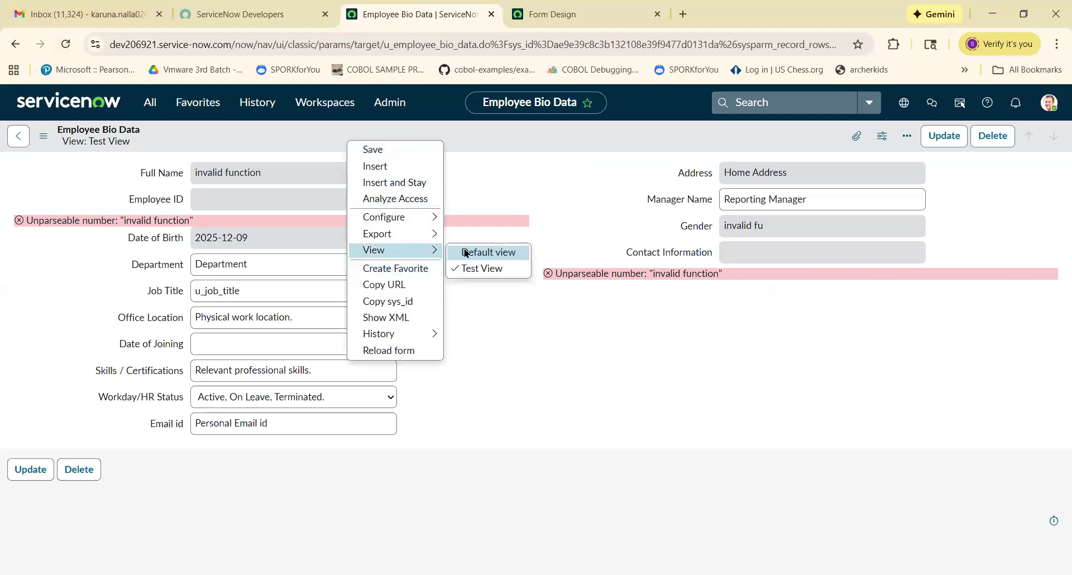
{"action": "left_click", "coordinate": [480, 253]}
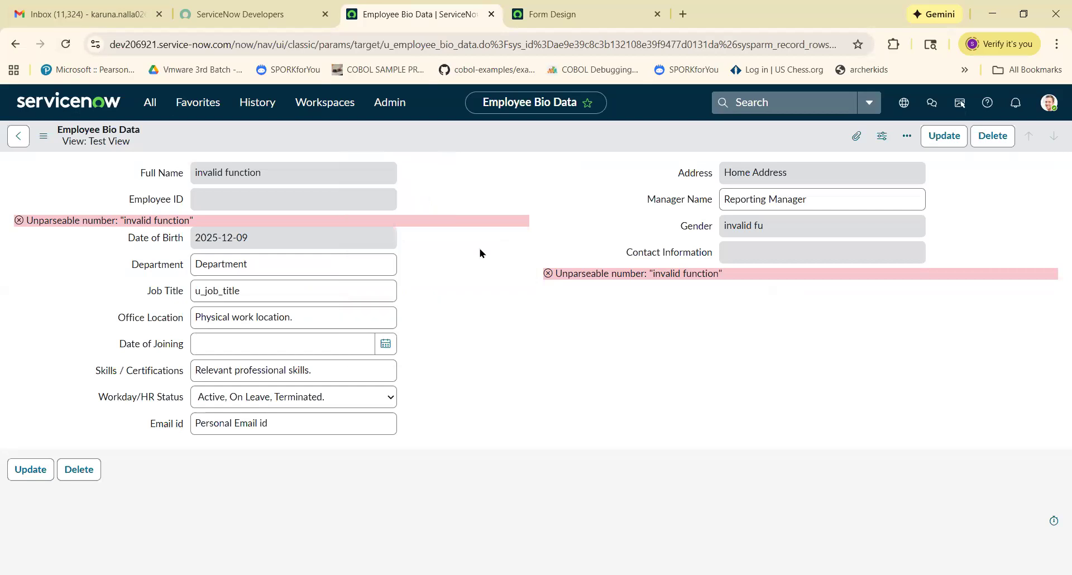
{"action": "scroll", "coordinate": [463, 346], "scroll_direction": "down", "scroll_amount": 1}
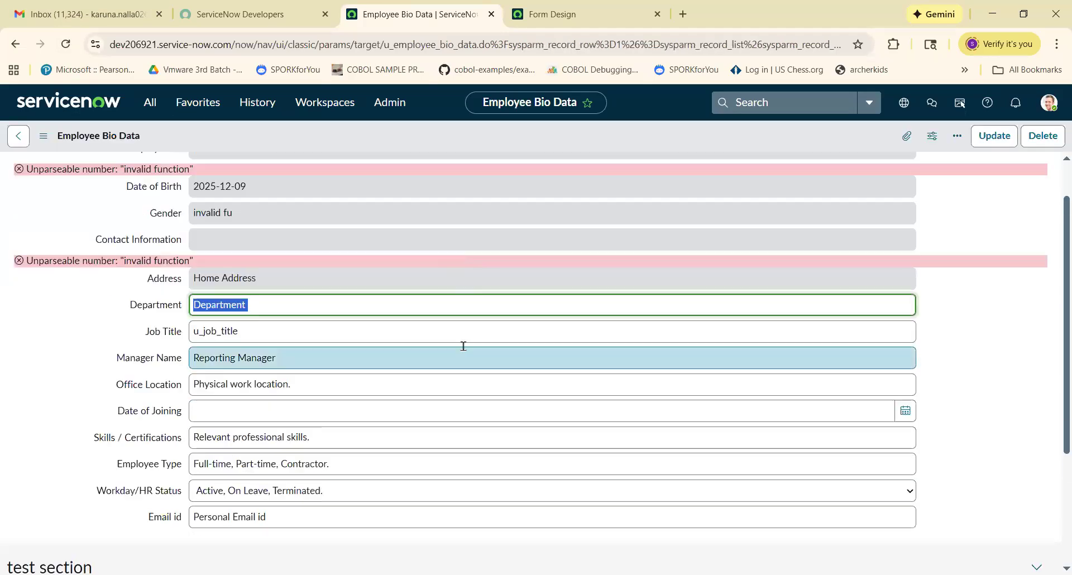
{"action": "scroll", "coordinate": [463, 347], "scroll_direction": "down", "scroll_amount": 3}
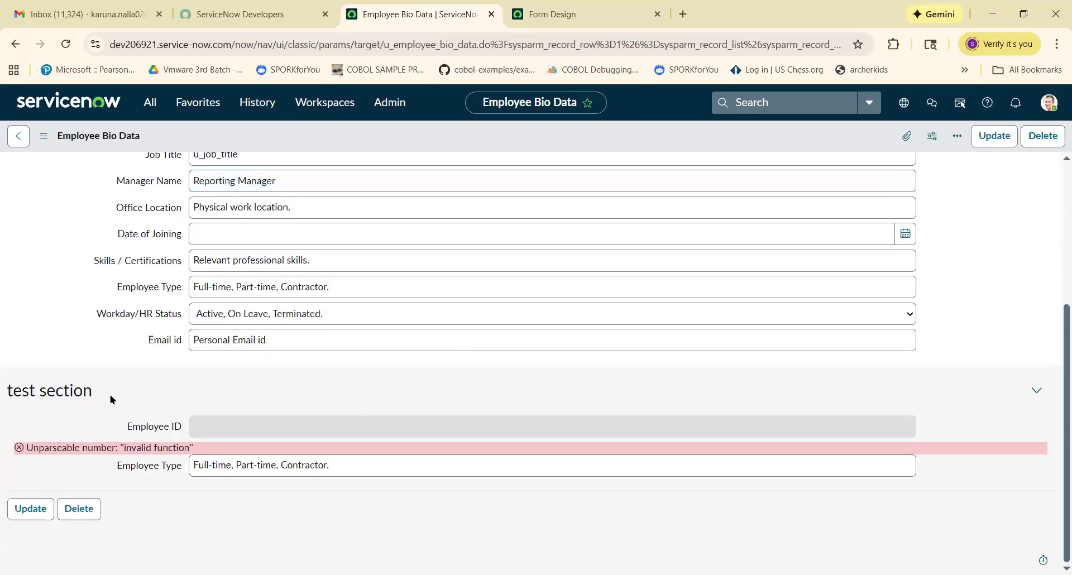
{"action": "triple_click", "coordinate": [10, 391]}
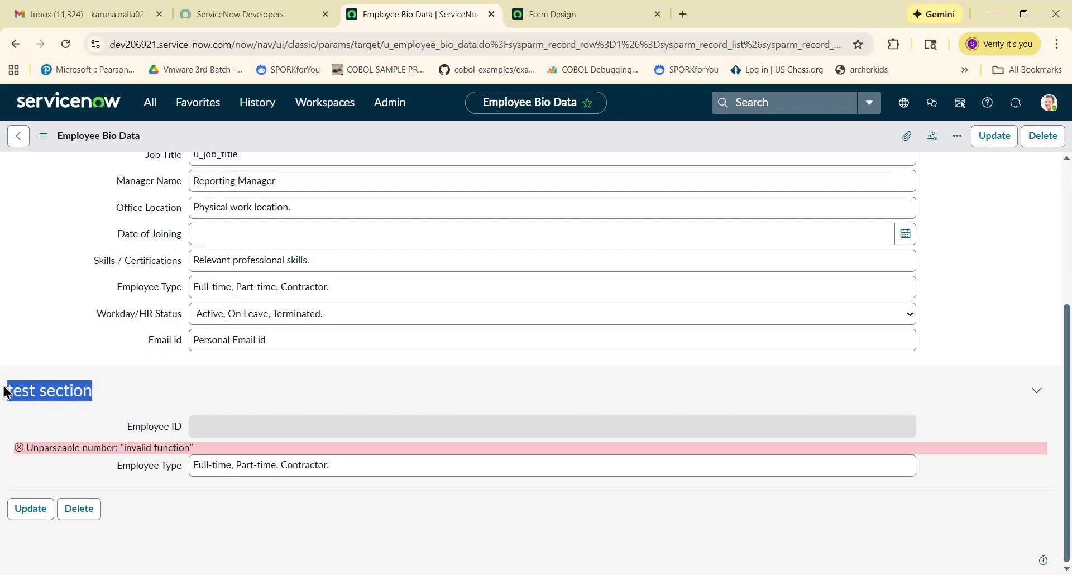
{"action": "left_click", "coordinate": [164, 403]}
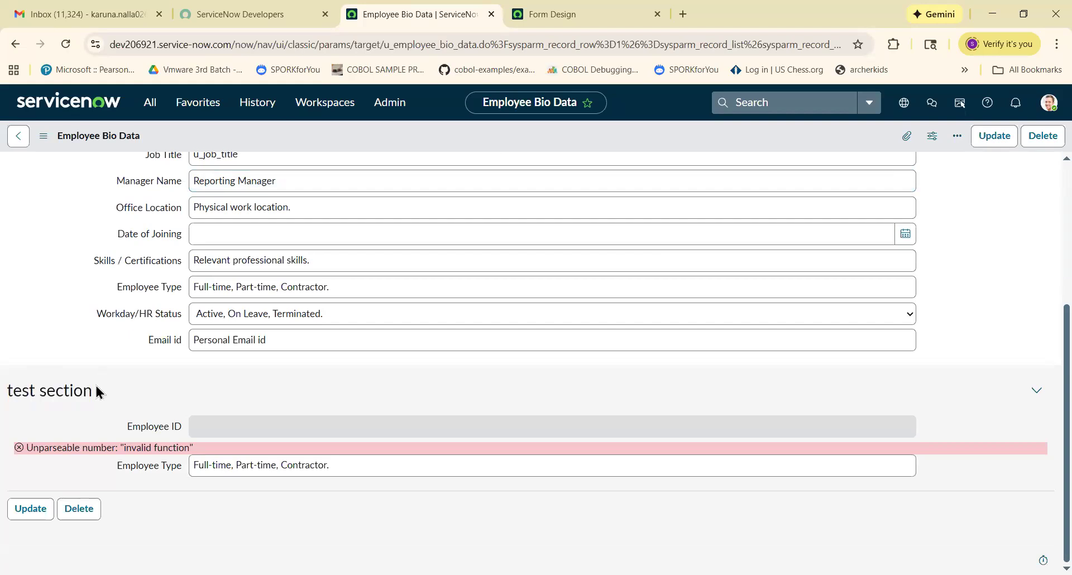
{"action": "left_click_drag", "start_coordinate": [88, 401], "coordinate": [192, 478]}
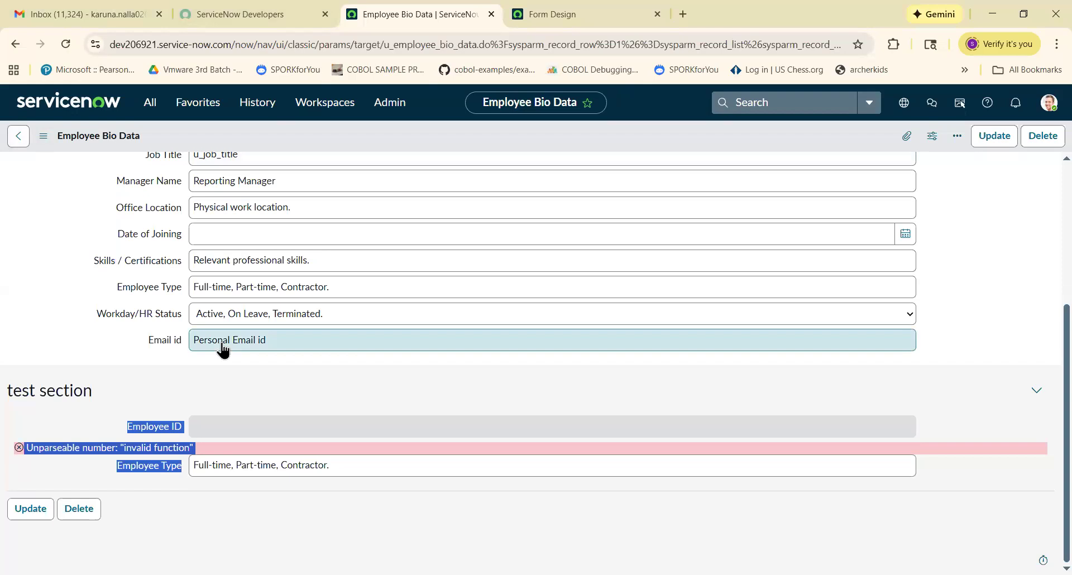
Step: Reopen Form Layout from the record's Default view and decline the Form Builder suggestion
{"action": "scroll", "coordinate": [301, 323], "scroll_direction": "up", "scroll_amount": 4}
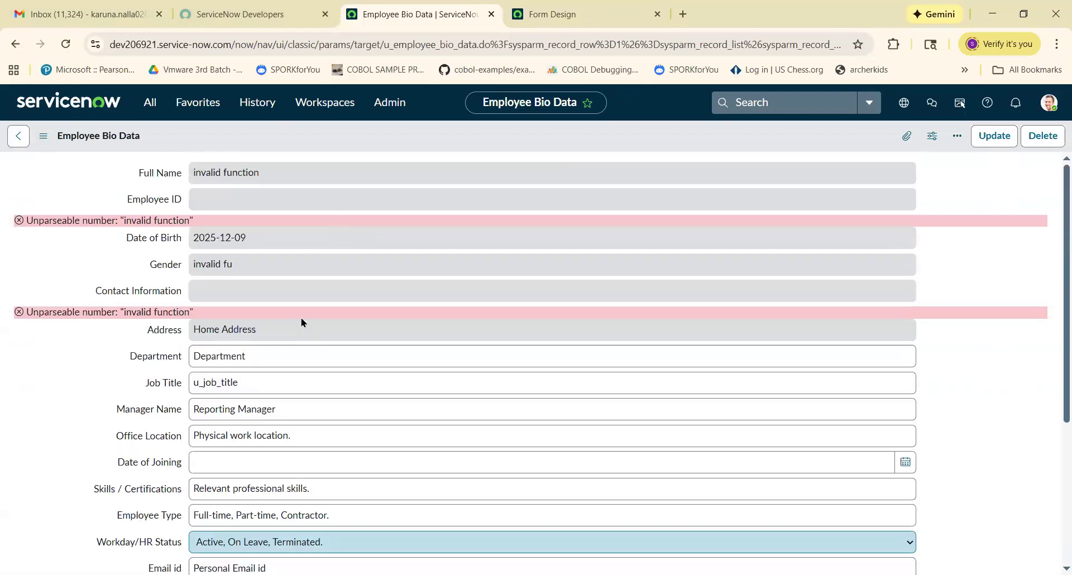
{"action": "right_click", "coordinate": [383, 132]}
{"action": "mouse_move", "coordinate": [454, 202]}
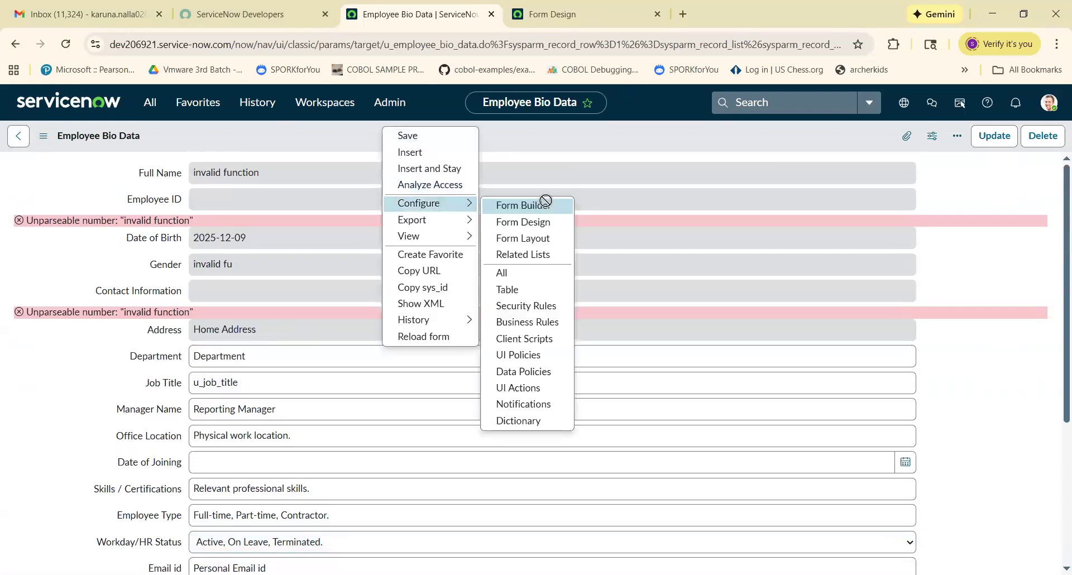
{"action": "left_click", "coordinate": [537, 240]}
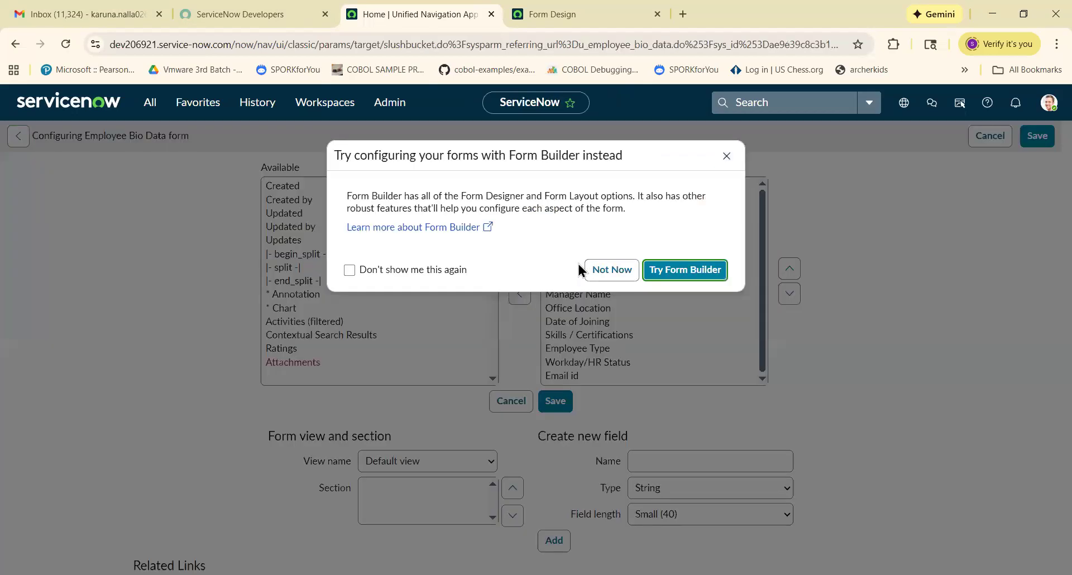
{"action": "left_click", "coordinate": [608, 268]}
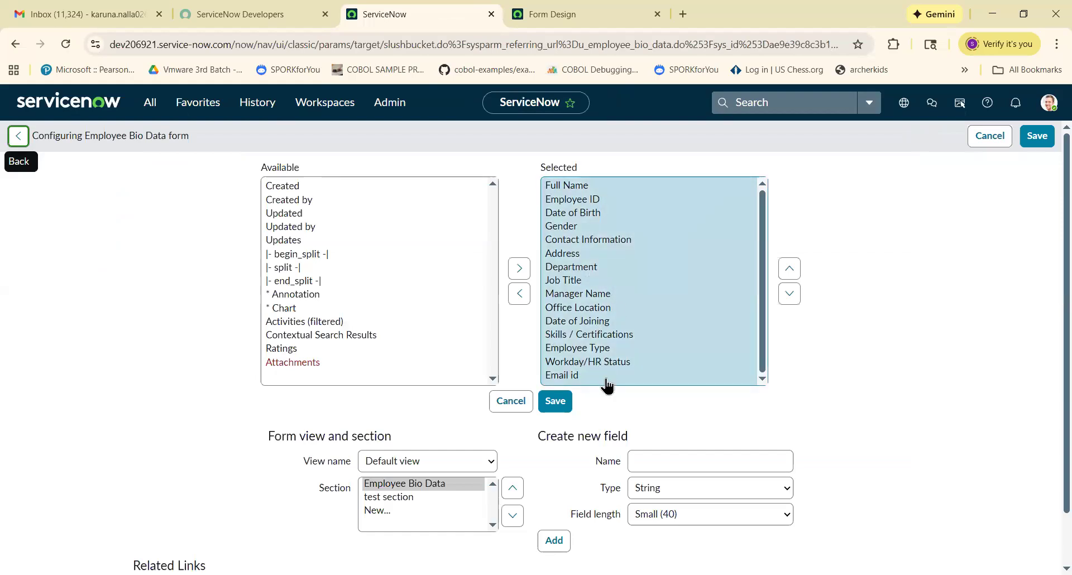
{"action": "left_click", "coordinate": [564, 282]}
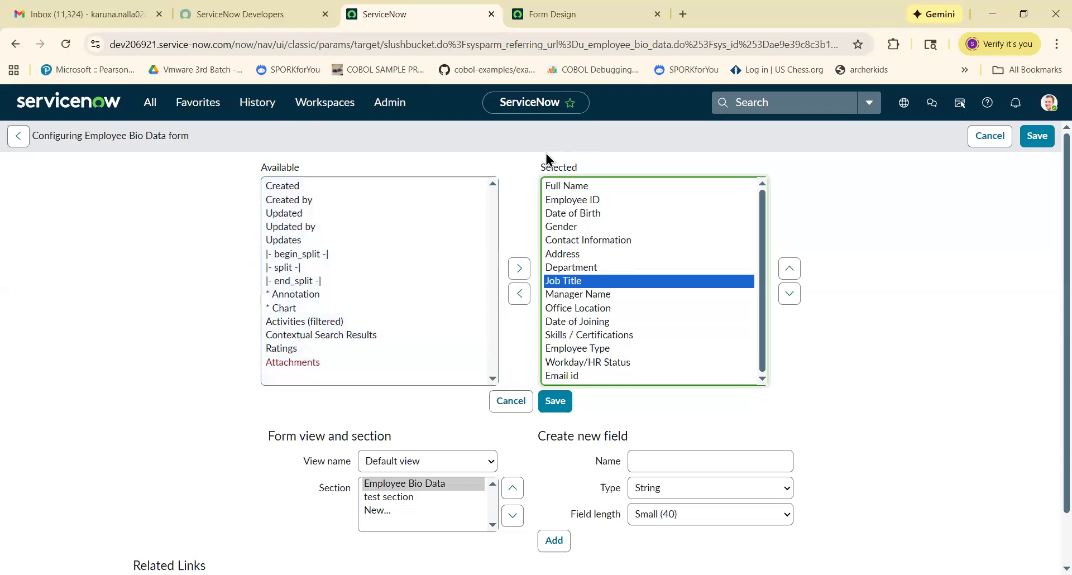
{"action": "left_click_drag", "start_coordinate": [532, 163], "coordinate": [624, 279]}
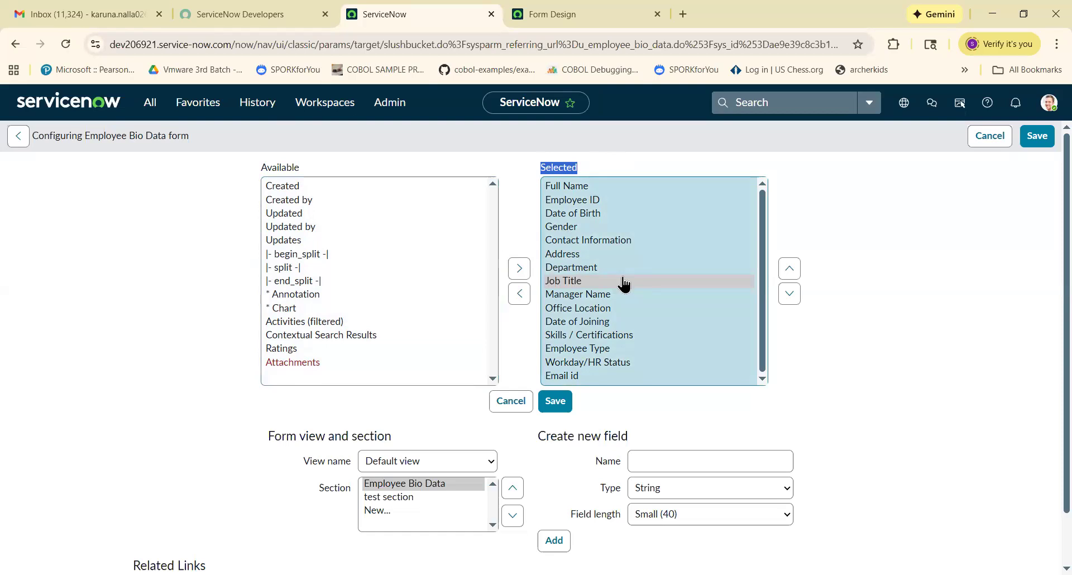
{"action": "left_click_drag", "start_coordinate": [624, 285], "coordinate": [355, 284]}
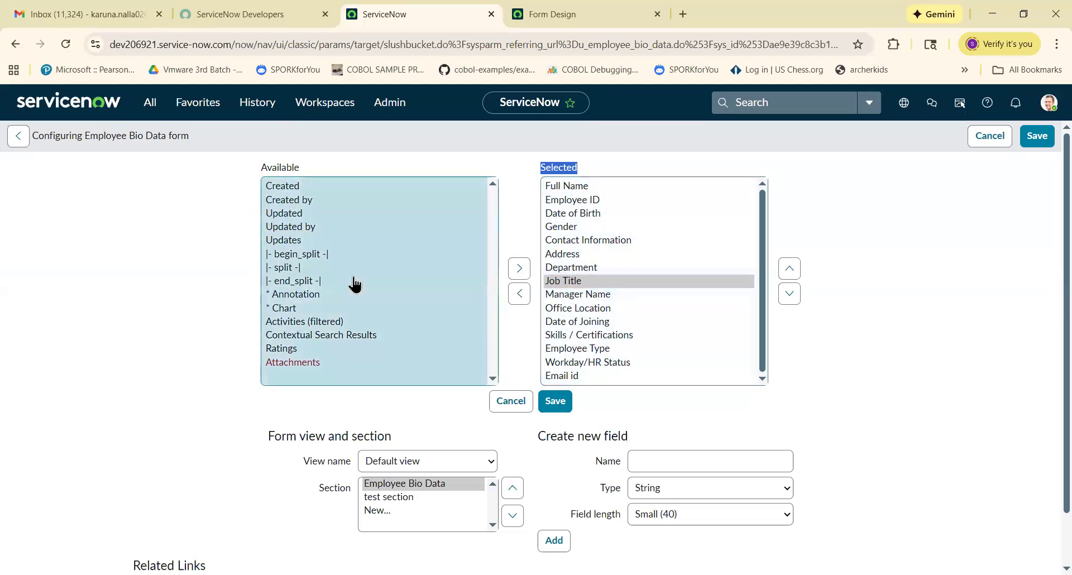
{"action": "left_click", "coordinate": [282, 268]}
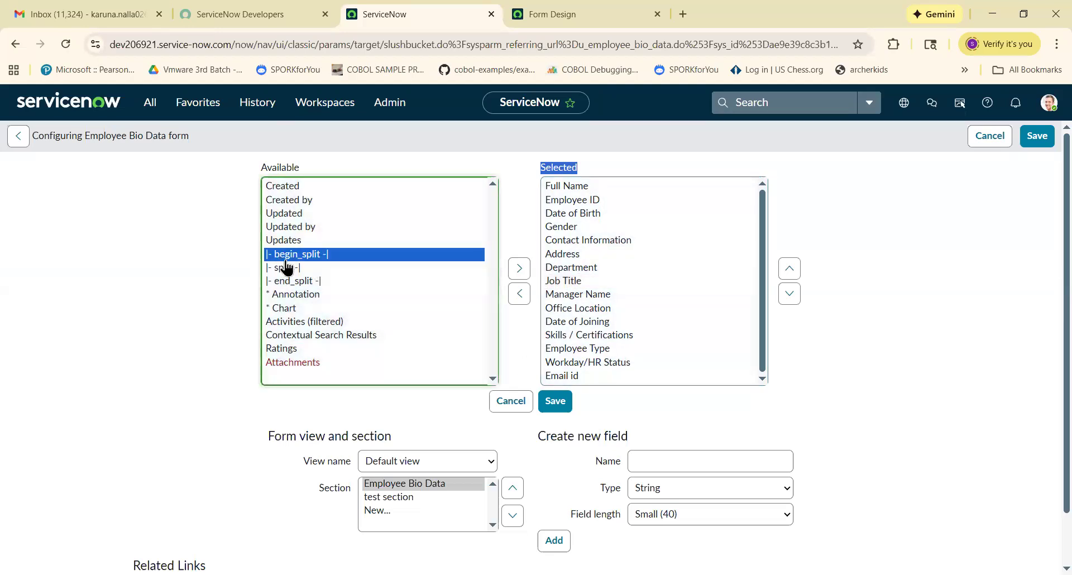
{"action": "left_click", "coordinate": [300, 296]}
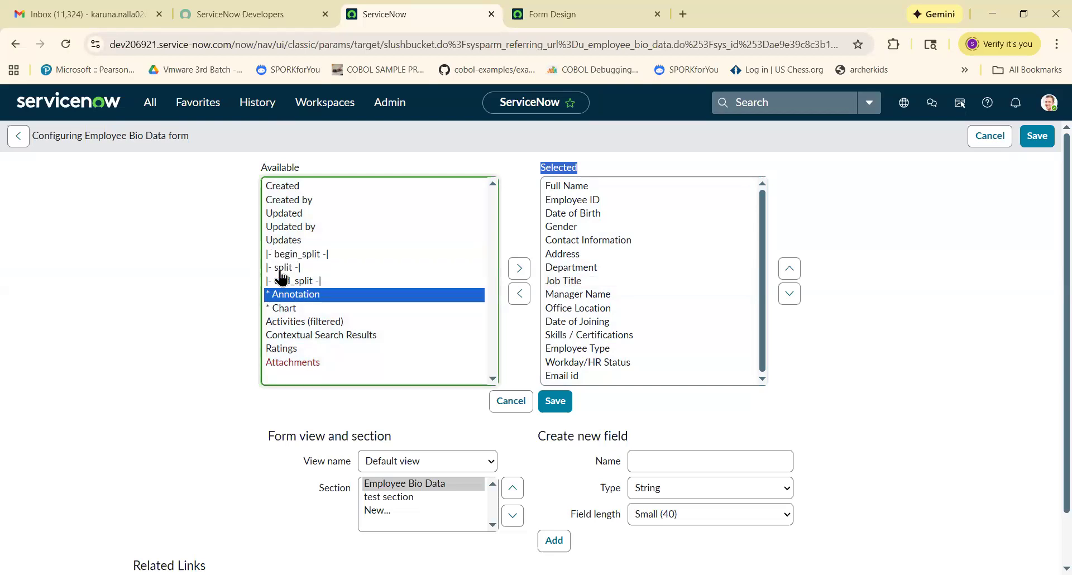
{"action": "left_click", "coordinate": [286, 272]}
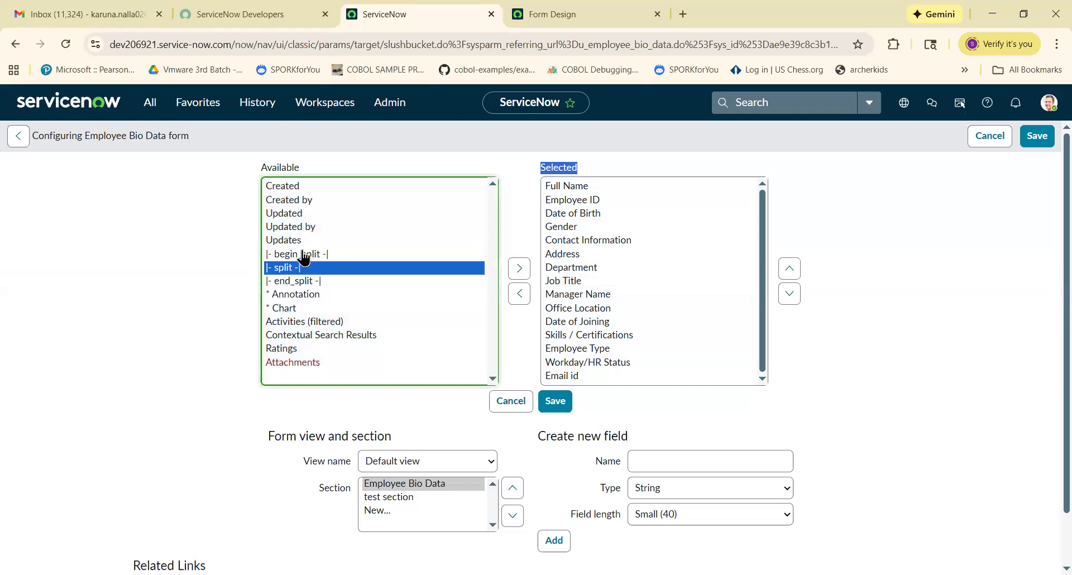
Step: Add a begin_split marker to the Employee Bio Data section and move it above Full Name as the first entry
{"action": "left_click", "coordinate": [303, 254]}
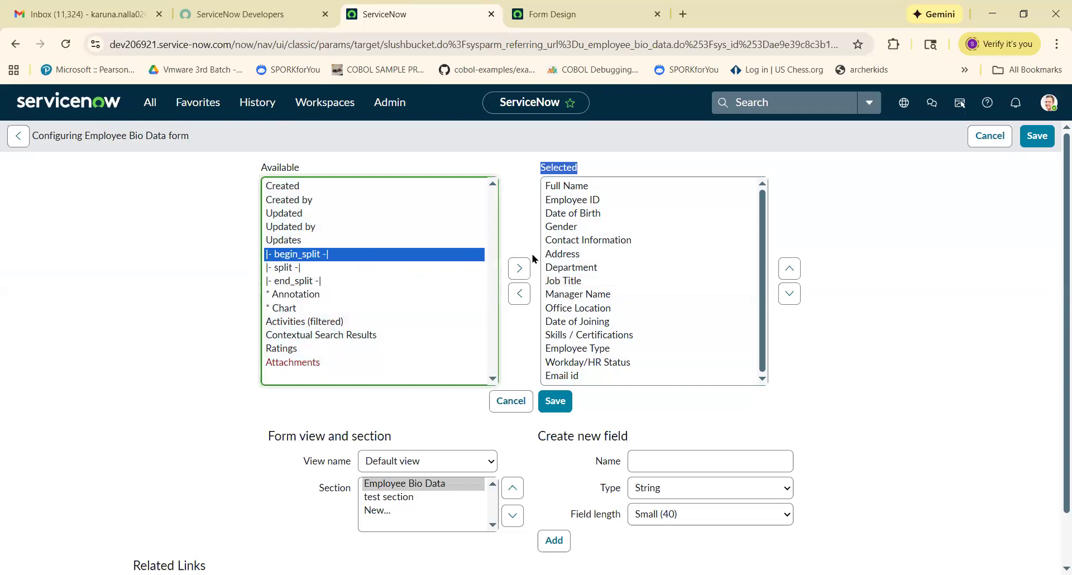
{"action": "left_click", "coordinate": [516, 271]}
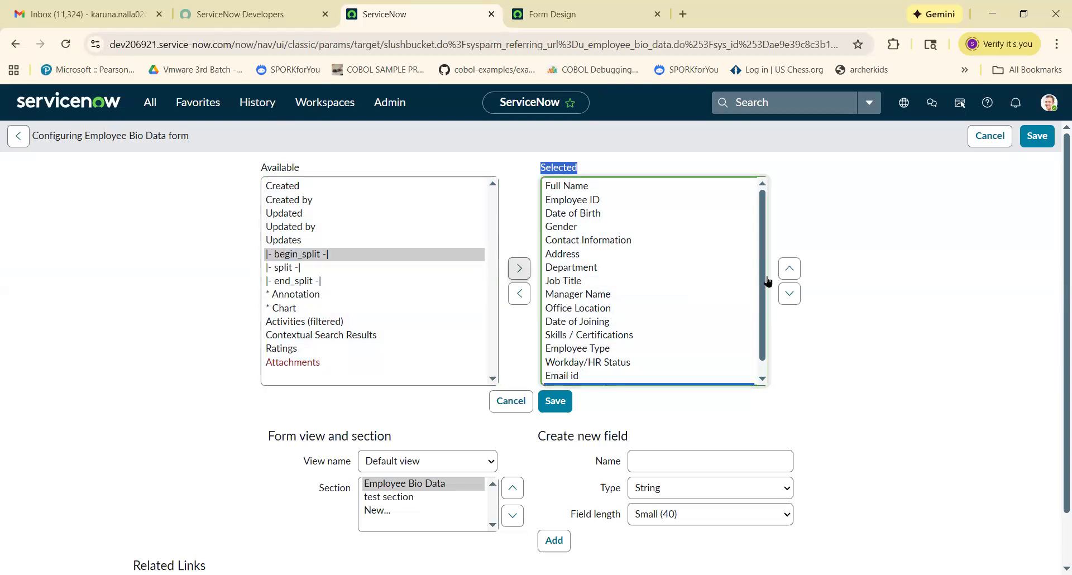
{"action": "left_click", "coordinate": [790, 269]}
{"action": "left_click", "coordinate": [790, 268]}
{"action": "left_click", "coordinate": [790, 268]}
{"action": "left_click", "coordinate": [790, 268]}
{"action": "left_click", "coordinate": [790, 269]}
{"action": "left_click", "coordinate": [790, 269]}
{"action": "double_click", "coordinate": [790, 268]}
{"action": "left_click", "coordinate": [789, 269]}
{"action": "left_click", "coordinate": [790, 268]}
{"action": "left_click", "coordinate": [790, 269]}
{"action": "left_click", "coordinate": [790, 269]}
{"action": "left_click", "coordinate": [790, 269]}
{"action": "left_click", "coordinate": [790, 269]}
{"action": "left_click", "coordinate": [789, 268]}
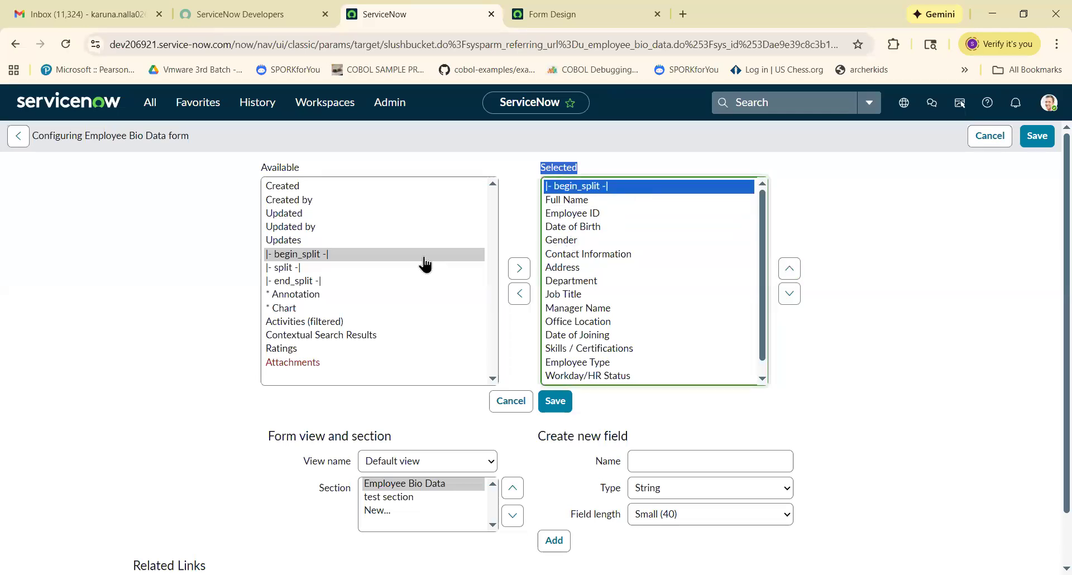
Step: Add a split marker to the selected fields and move Employee ID above Full Name
{"action": "left_click", "coordinate": [295, 261]}
{"action": "left_click", "coordinate": [296, 267]}
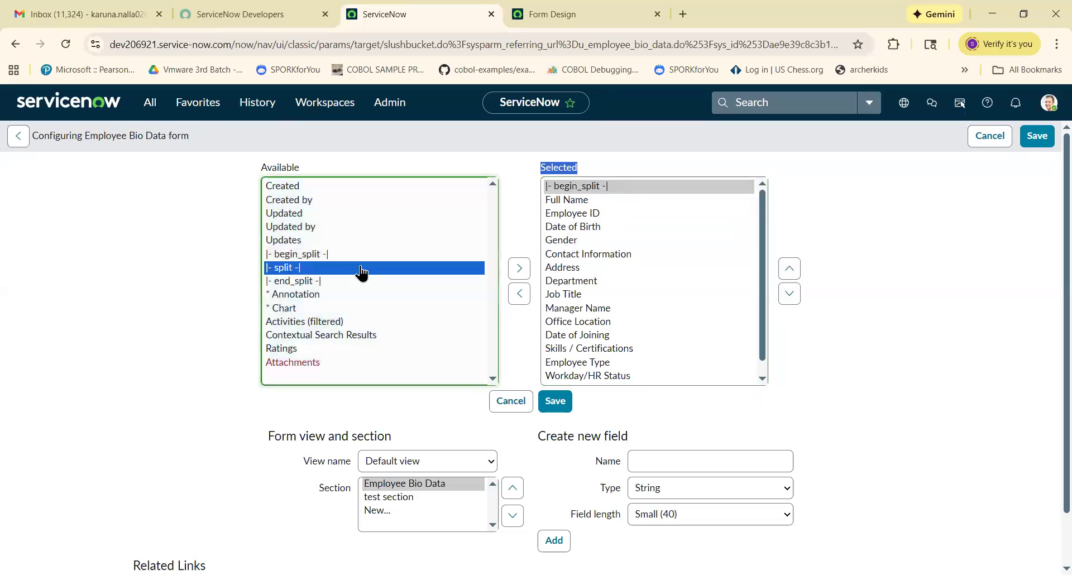
{"action": "left_click", "coordinate": [519, 271]}
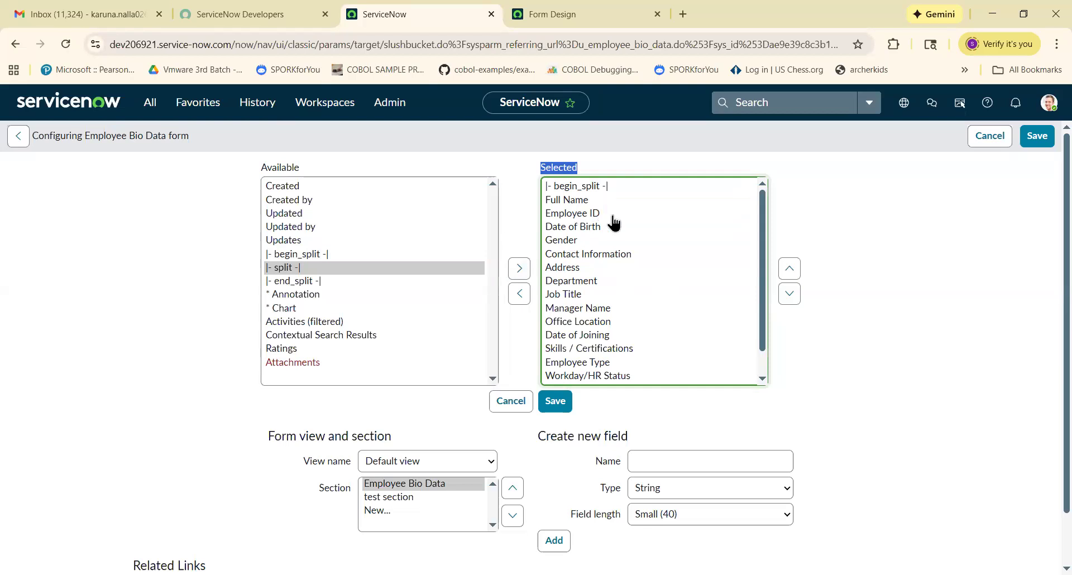
{"action": "left_click", "coordinate": [590, 217]}
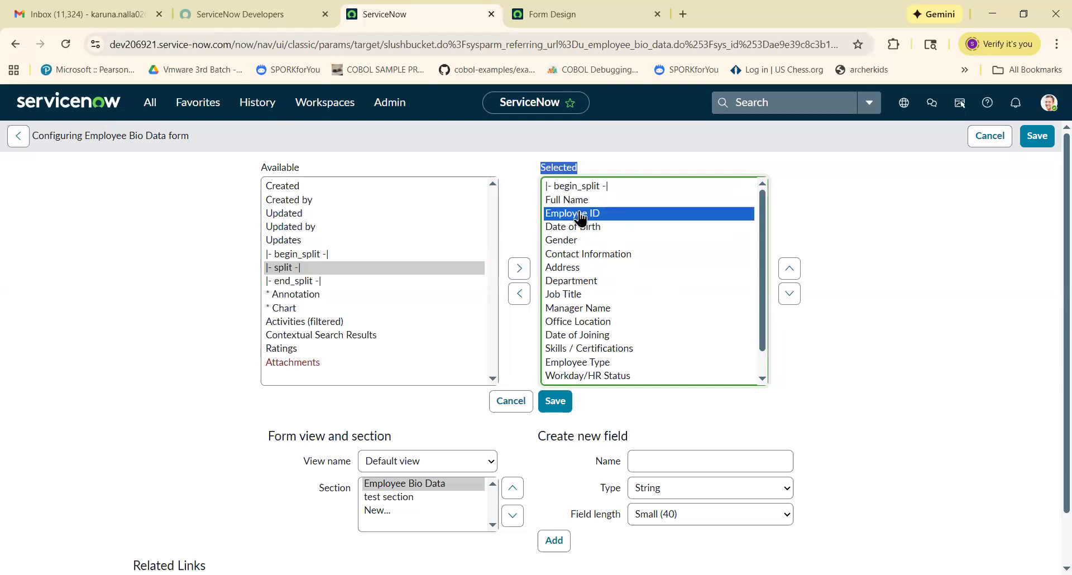
{"action": "left_click", "coordinate": [788, 270]}
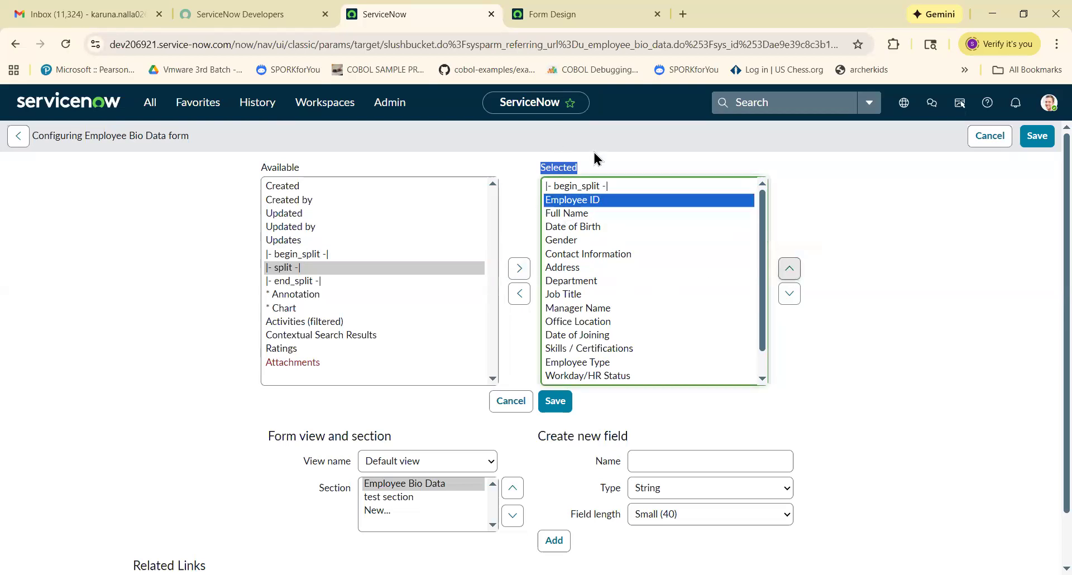
Step: Move the split marker up so it sits between Contact Information and Address
{"action": "scroll", "coordinate": [648, 315], "scroll_direction": "down", "scroll_amount": 1}
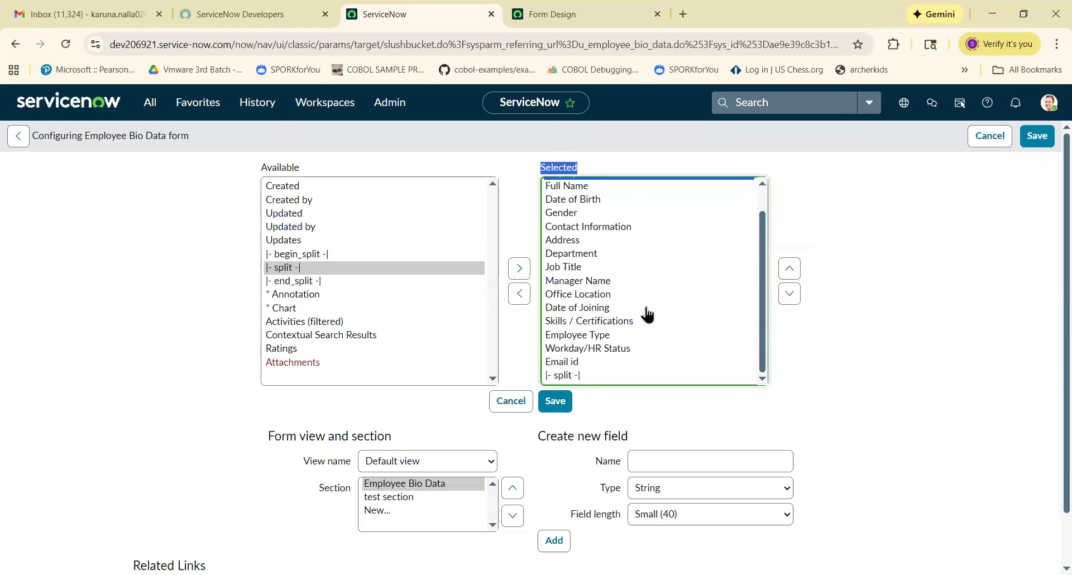
{"action": "scroll", "coordinate": [647, 315], "scroll_direction": "down", "scroll_amount": 1}
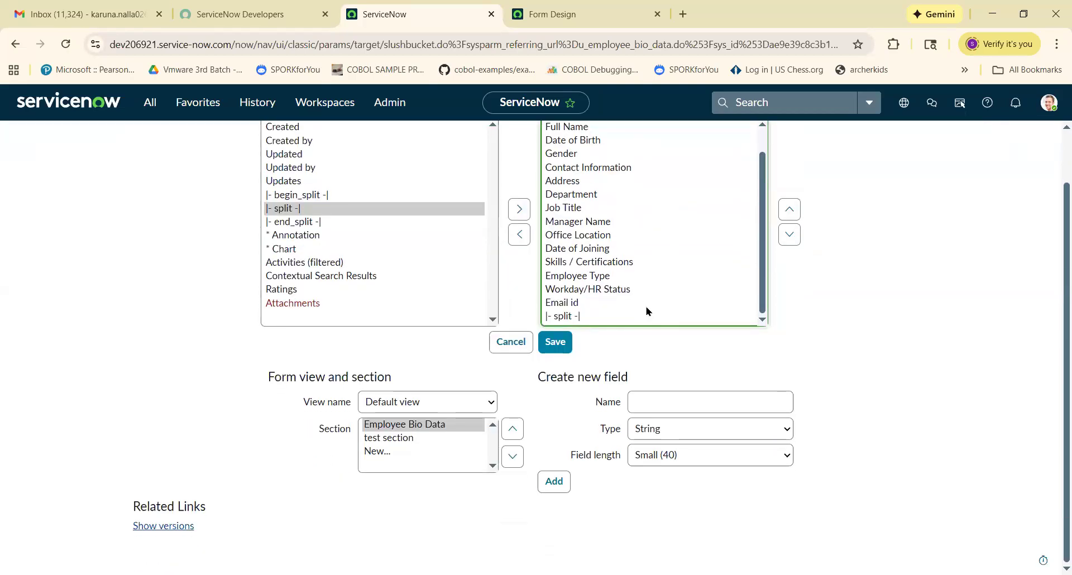
{"action": "left_click", "coordinate": [568, 316]}
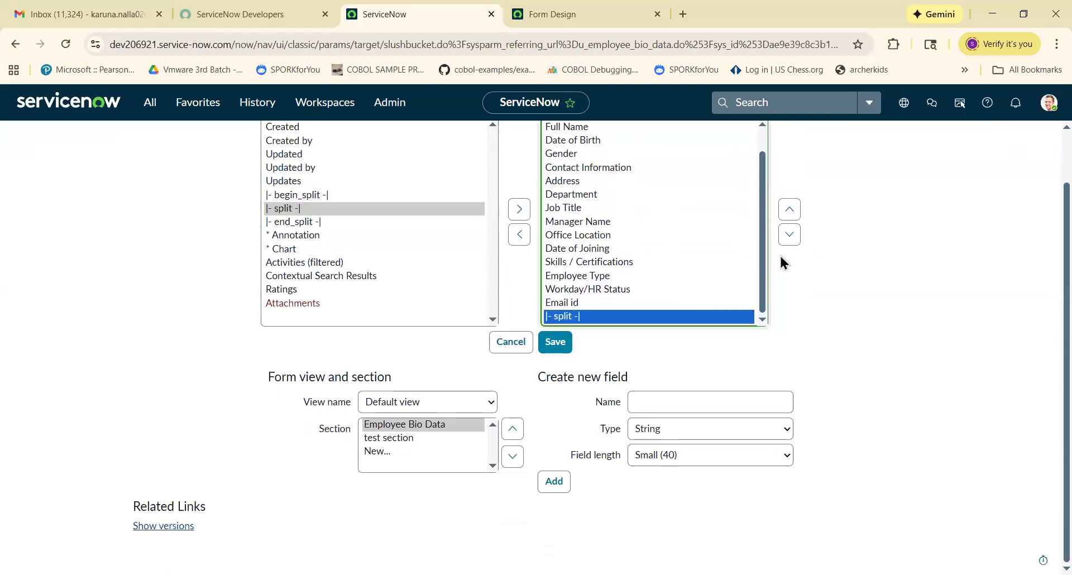
{"action": "left_click", "coordinate": [789, 210]}
{"action": "left_click", "coordinate": [789, 211]}
{"action": "left_click", "coordinate": [789, 213]}
{"action": "left_click", "coordinate": [789, 212]}
{"action": "left_click", "coordinate": [789, 212]}
{"action": "left_click", "coordinate": [789, 213]}
{"action": "left_click", "coordinate": [790, 213]}
{"action": "left_click", "coordinate": [789, 212]}
{"action": "left_click", "coordinate": [790, 212]}
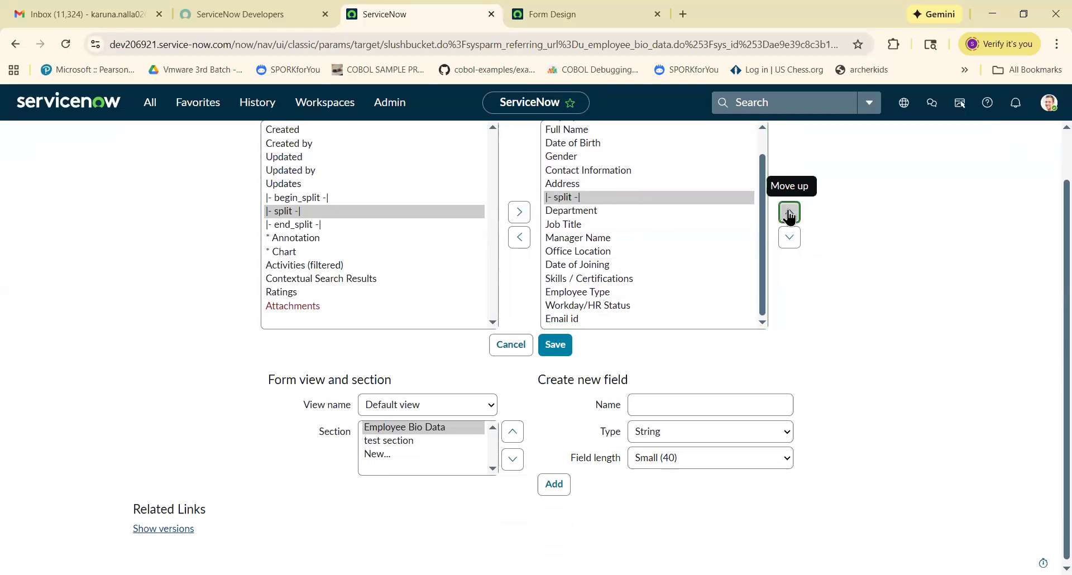
{"action": "left_click", "coordinate": [789, 213]}
{"action": "scroll", "coordinate": [586, 232], "scroll_direction": "up", "scroll_amount": 1}
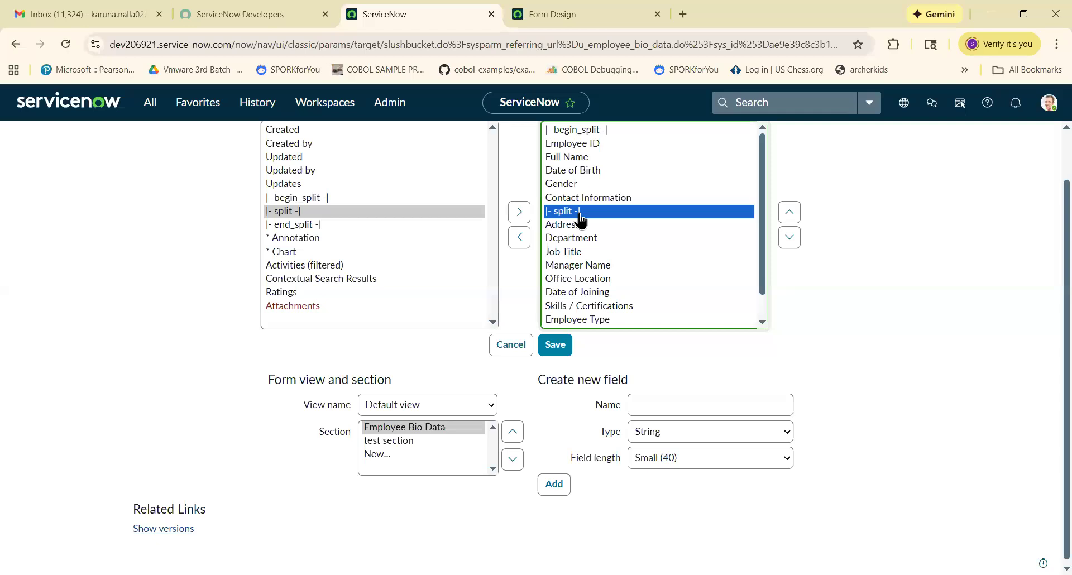
Step: Add an end_split marker after Email id and save the form layout
{"action": "left_click", "coordinate": [359, 224]}
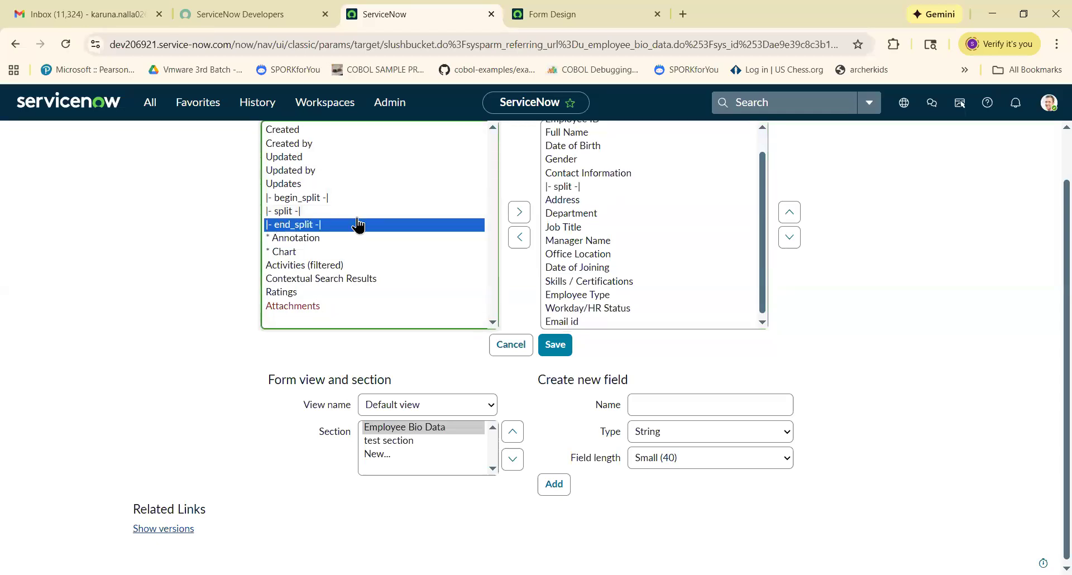
{"action": "left_click", "coordinate": [519, 215]}
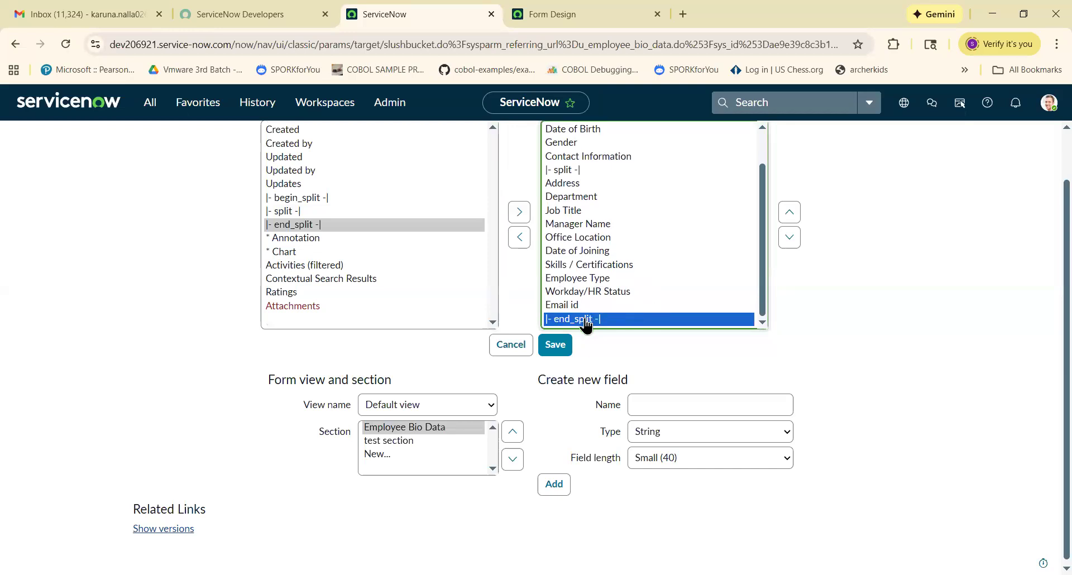
{"action": "scroll", "coordinate": [631, 247], "scroll_direction": "up", "scroll_amount": 1}
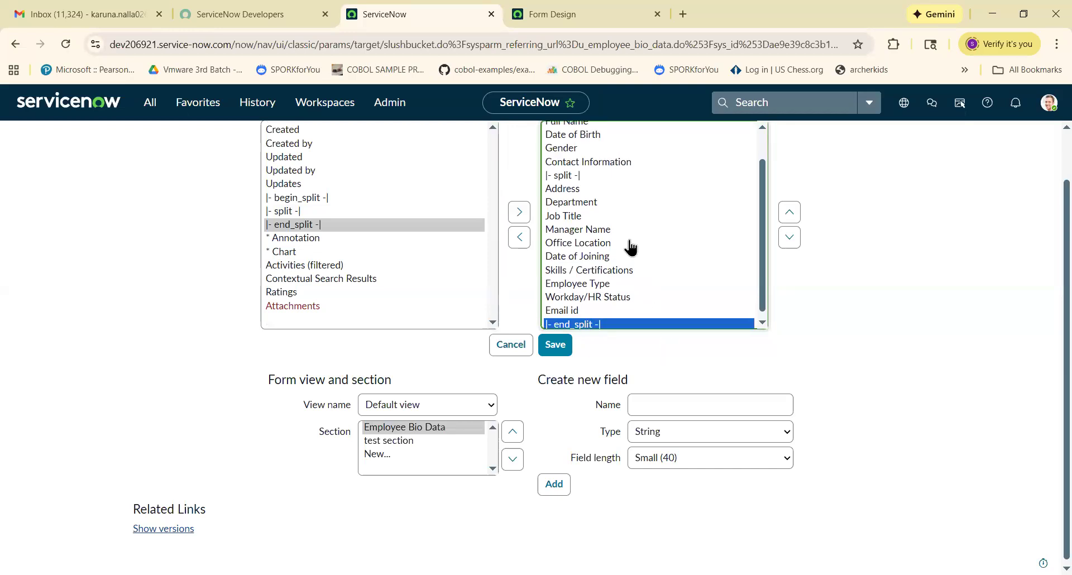
{"action": "scroll", "coordinate": [631, 248], "scroll_direction": "up", "scroll_amount": 2}
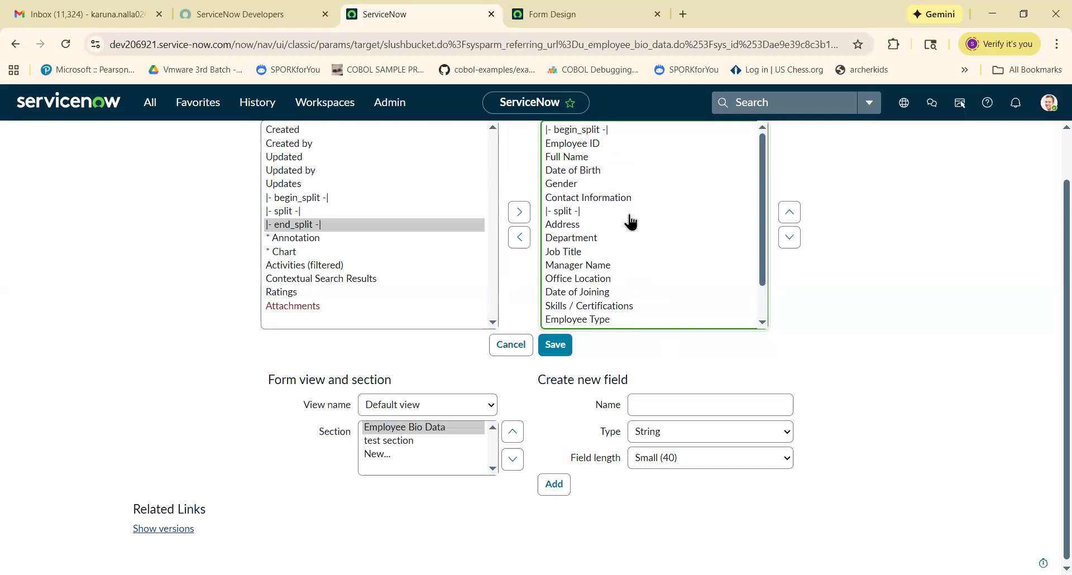
{"action": "left_click", "coordinate": [576, 205]}
{"action": "left_click", "coordinate": [589, 216]}
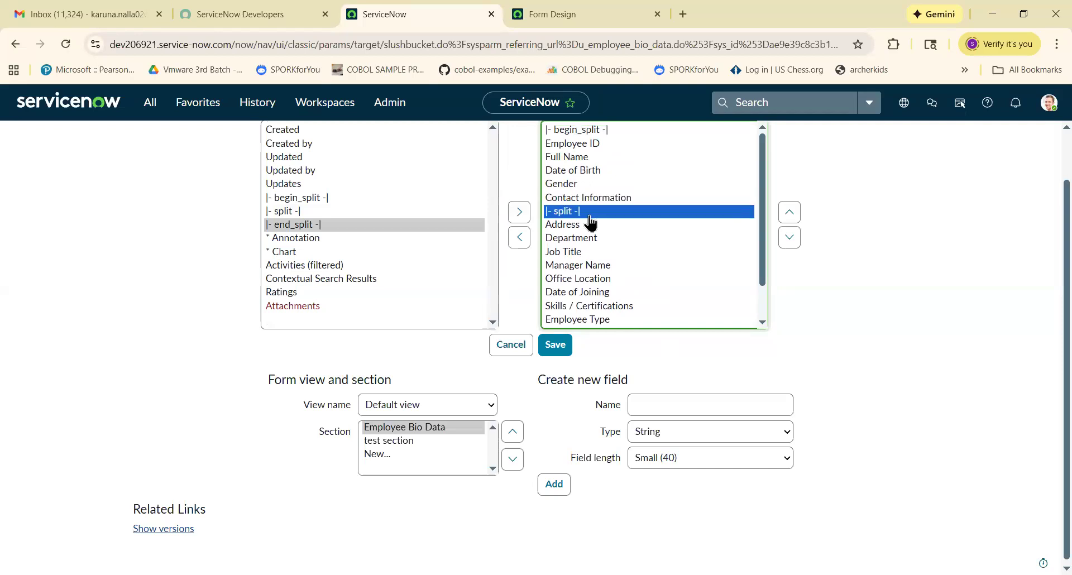
{"action": "left_click", "coordinate": [558, 346]}
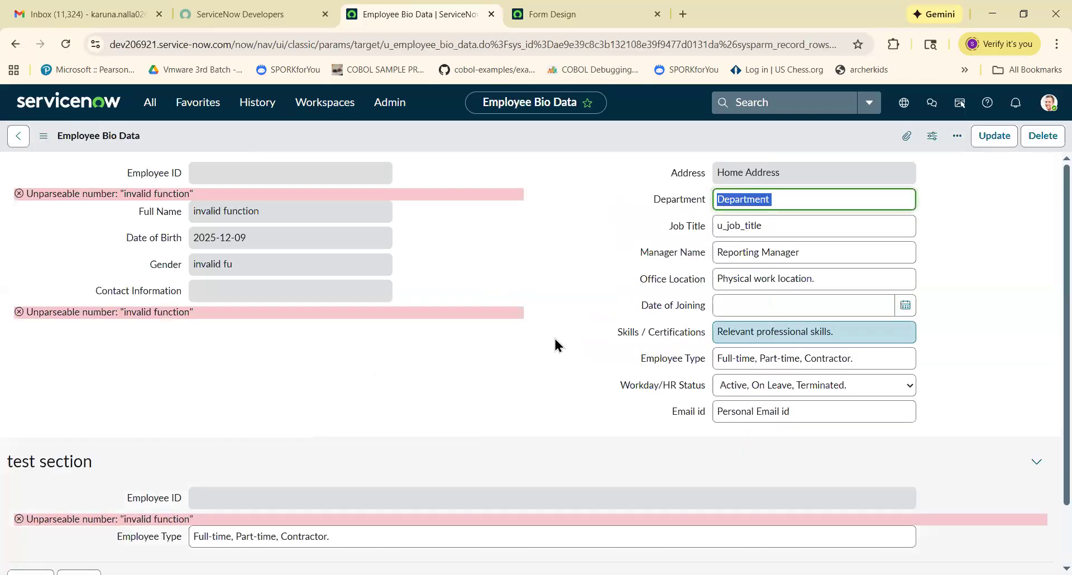
Step: Examine the record's two-column field arrangement and the test section below it
{"action": "left_click_drag", "start_coordinate": [80, 295], "coordinate": [193, 314]}
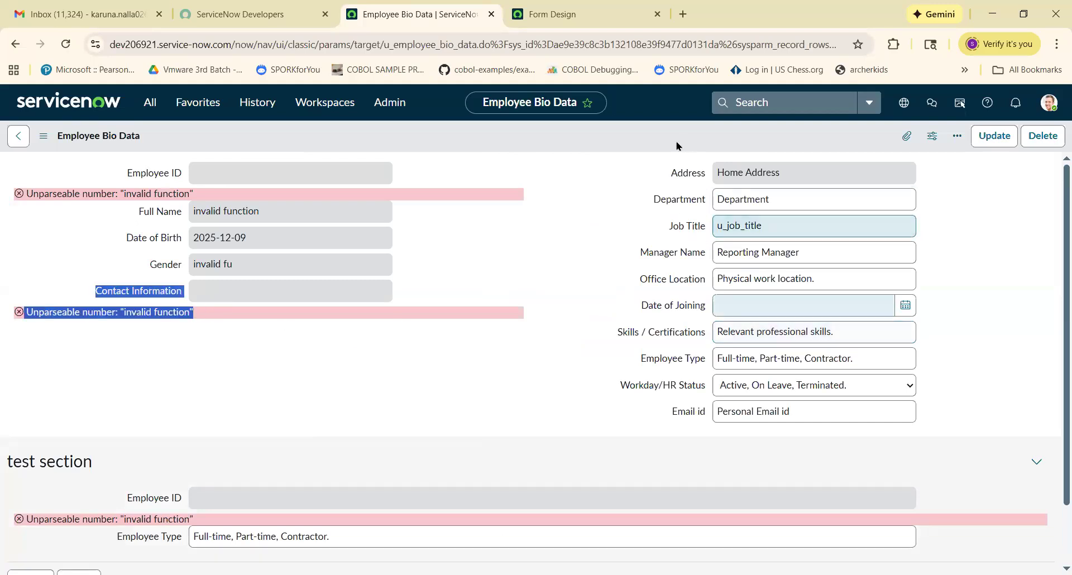
{"action": "left_click_drag", "start_coordinate": [653, 170], "coordinate": [924, 399]}
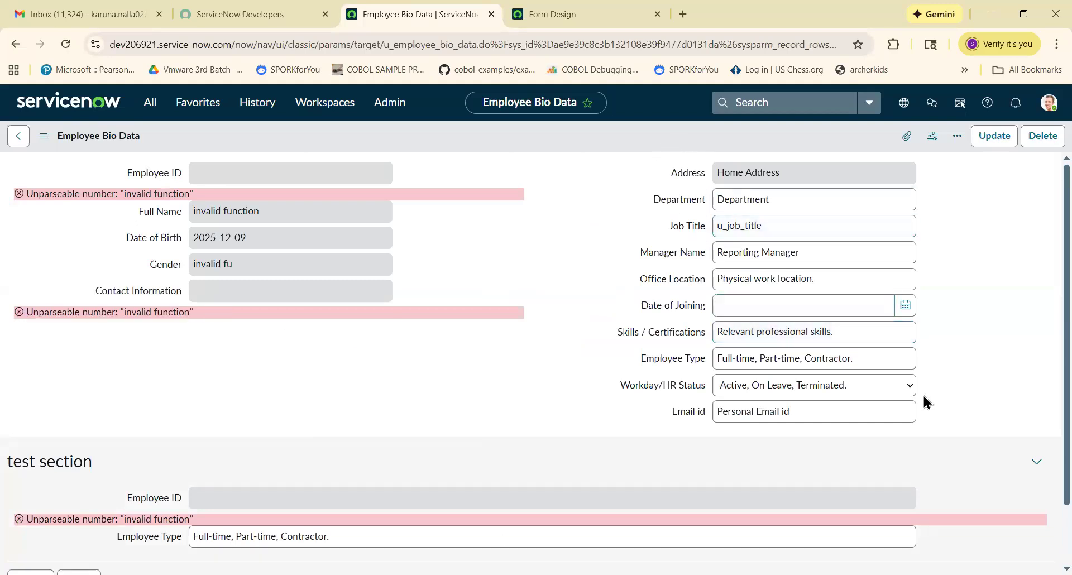
{"action": "left_click", "coordinate": [548, 337]}
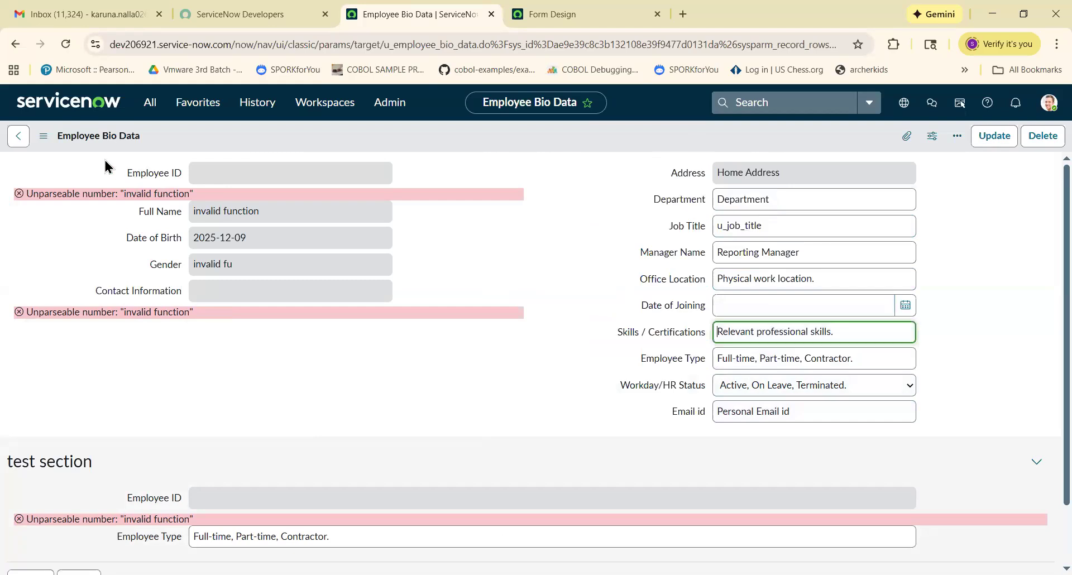
{"action": "left_click", "coordinate": [173, 174]}
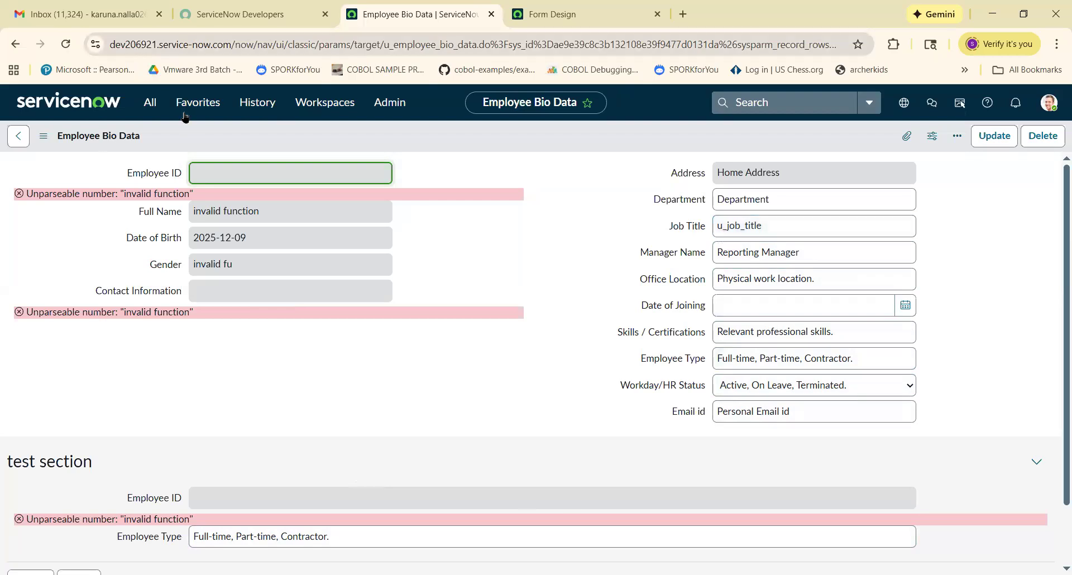
{"action": "left_click", "coordinate": [62, 138]}
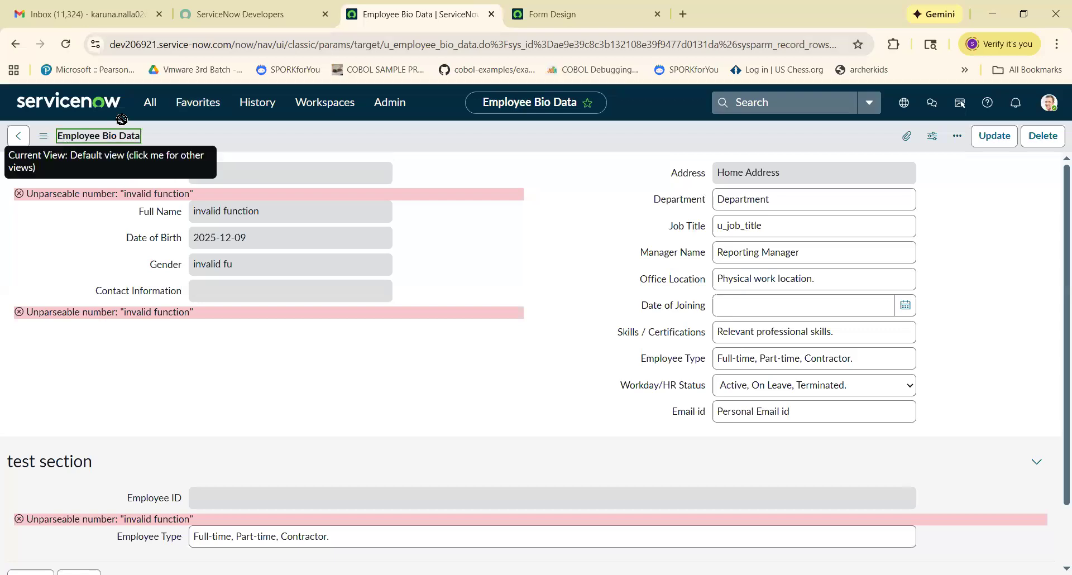
{"action": "left_click_drag", "start_coordinate": [162, 205], "coordinate": [136, 193]}
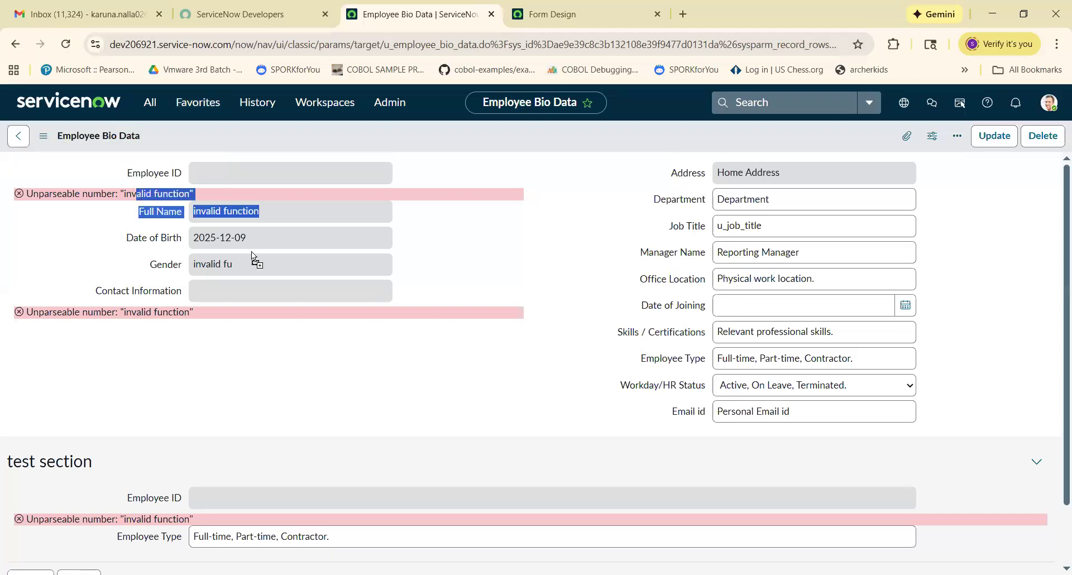
{"action": "left_click", "coordinate": [553, 452]}
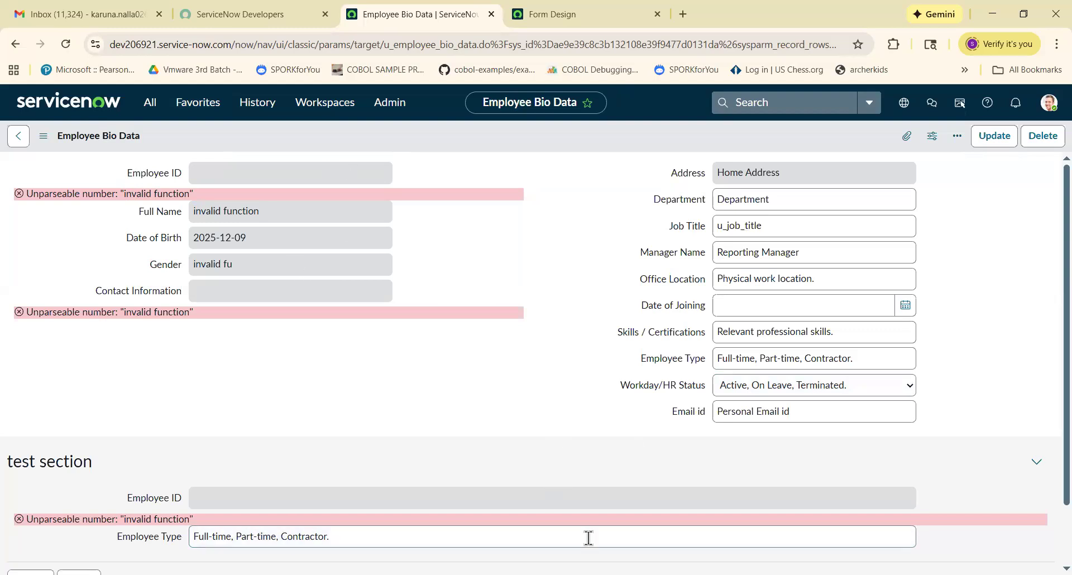
{"action": "left_click_drag", "start_coordinate": [102, 163], "coordinate": [711, 458]}
{"action": "left_click", "coordinate": [361, 357]}
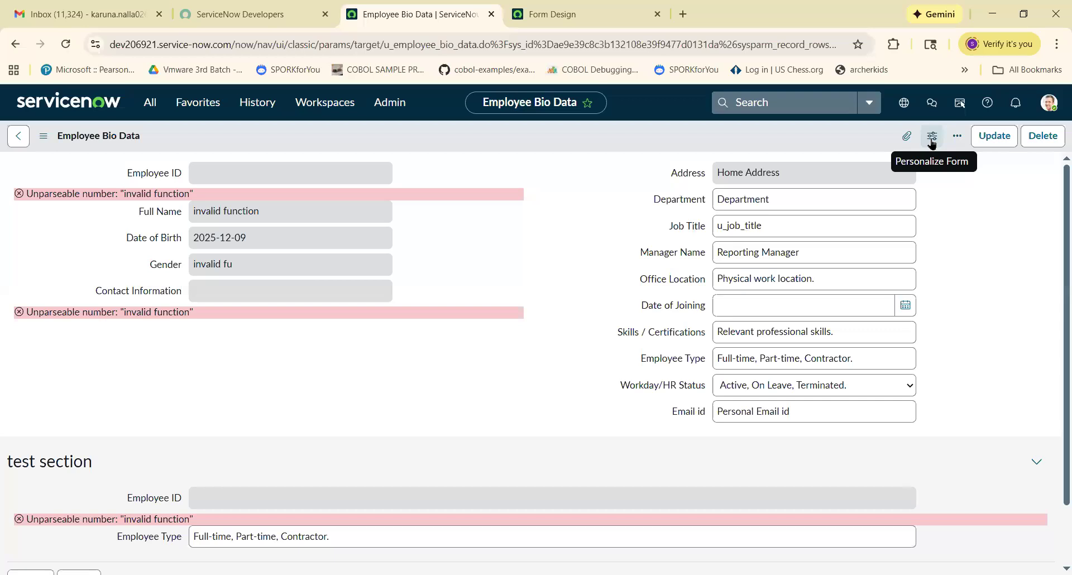
Step: Hide the Skills / Certifications field from the record through Personalize Form
{"action": "left_click", "coordinate": [932, 137]}
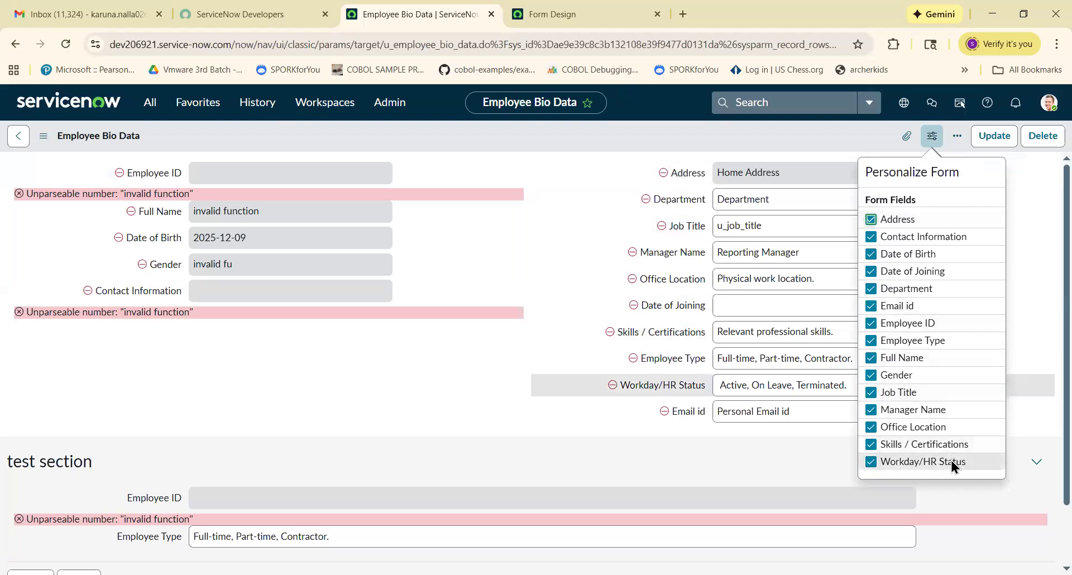
{"action": "left_click", "coordinate": [871, 445]}
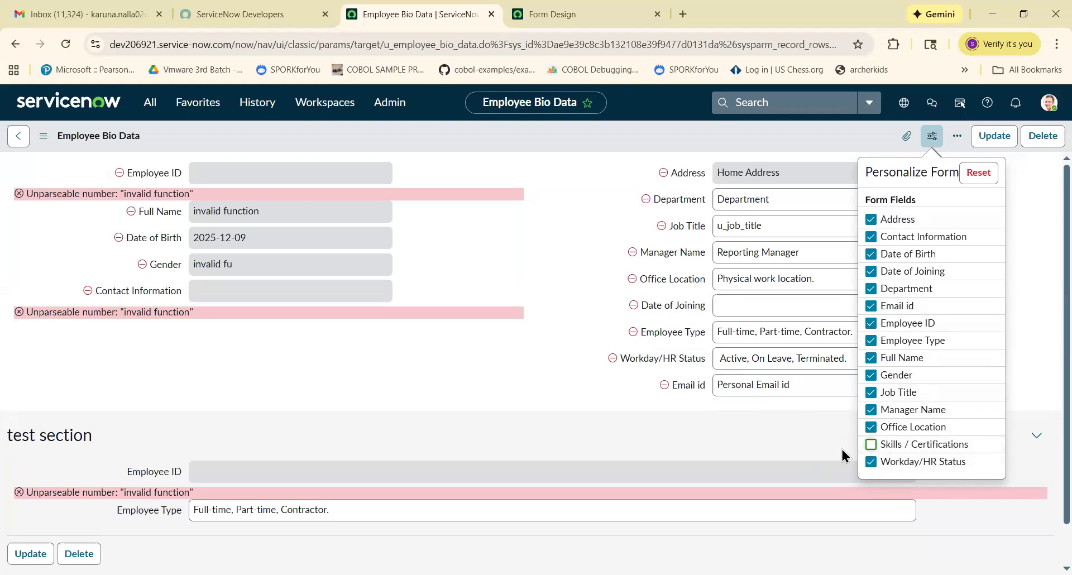
{"action": "left_click", "coordinate": [1049, 104]}
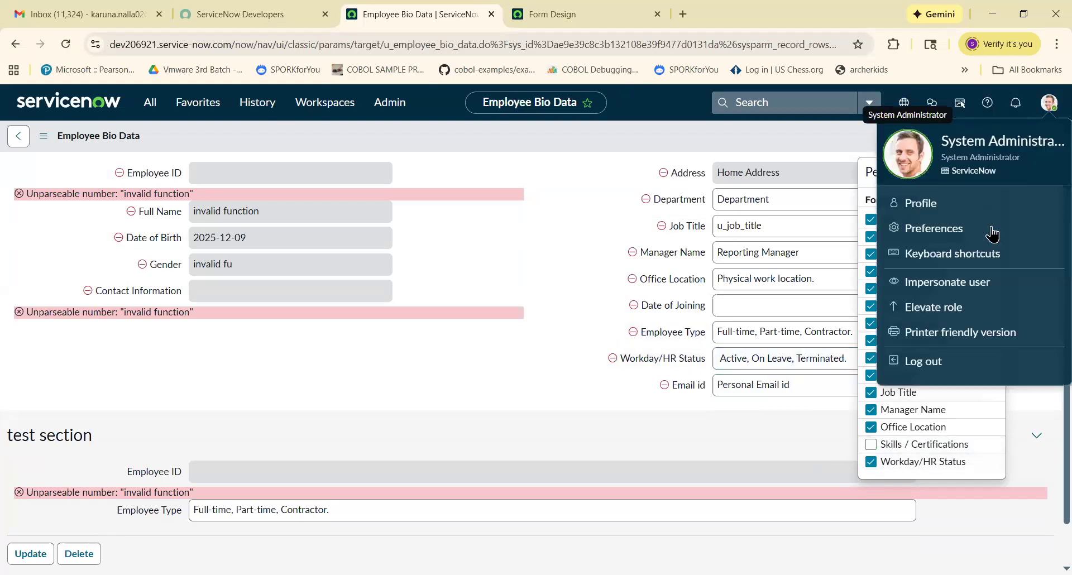
{"action": "left_click", "coordinate": [1049, 106]}
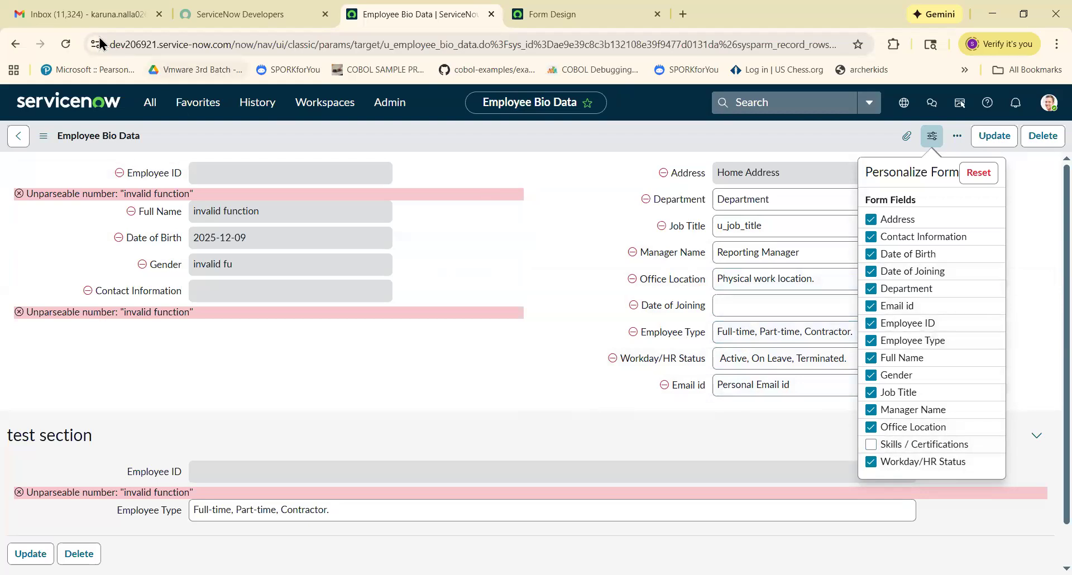
{"action": "left_click_drag", "start_coordinate": [113, 44], "coordinate": [255, 45]}
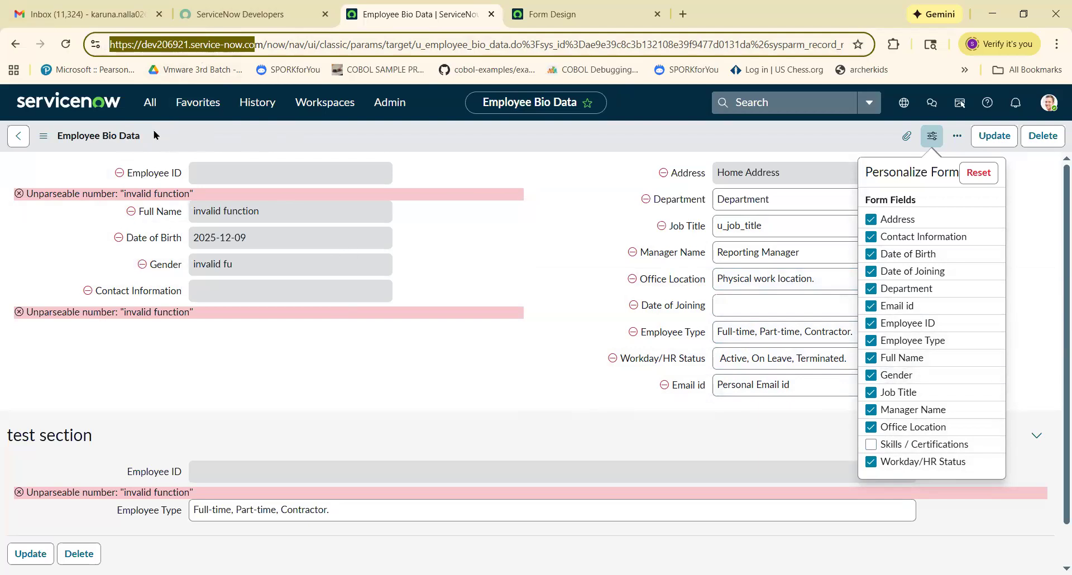
{"action": "left_click_drag", "start_coordinate": [161, 132], "coordinate": [34, 139]}
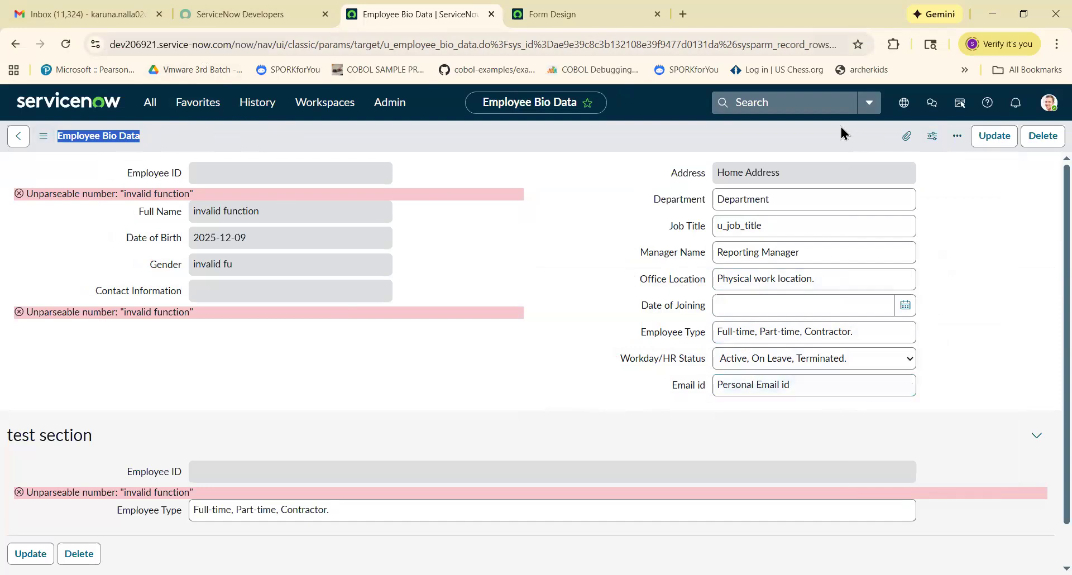
{"action": "left_click", "coordinate": [931, 139]}
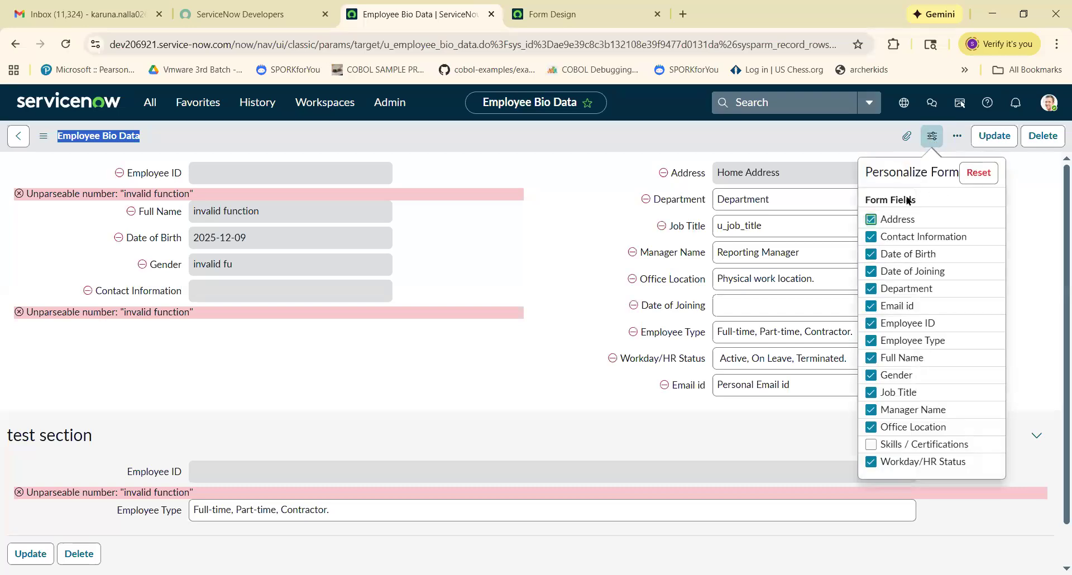
{"action": "left_click_drag", "start_coordinate": [866, 172], "coordinate": [969, 186]}
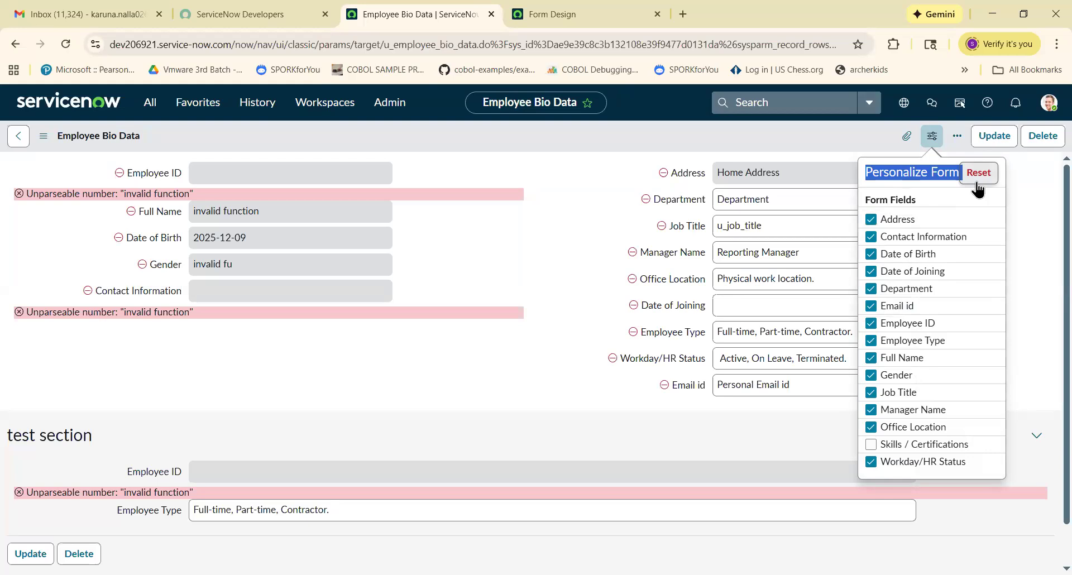
{"action": "left_click", "coordinate": [1034, 249]}
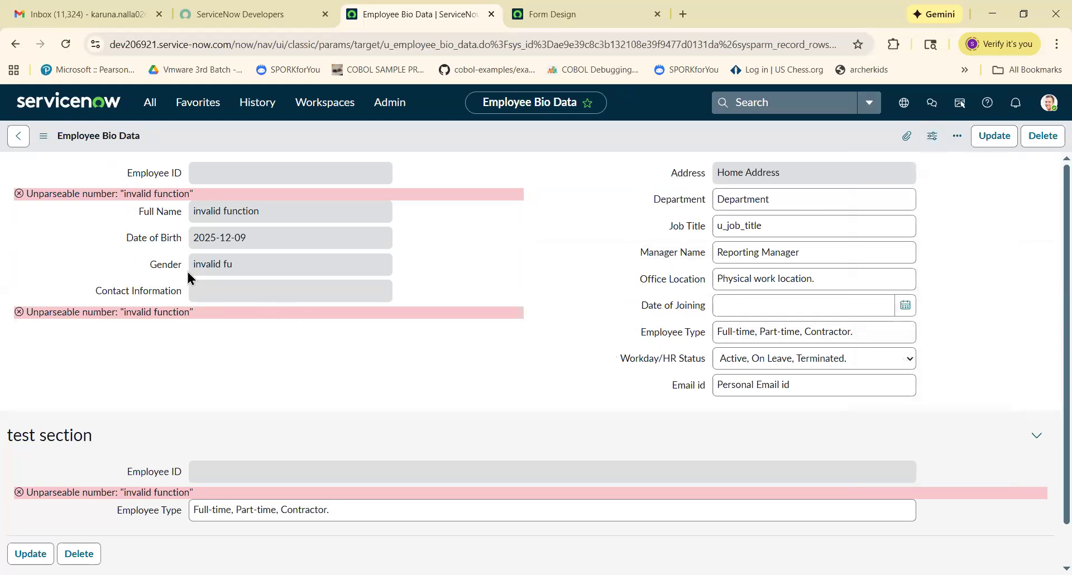
Step: Go back through the previously visited pages to the Employee Bio Data list in Test View
{"action": "left_click", "coordinate": [19, 44]}
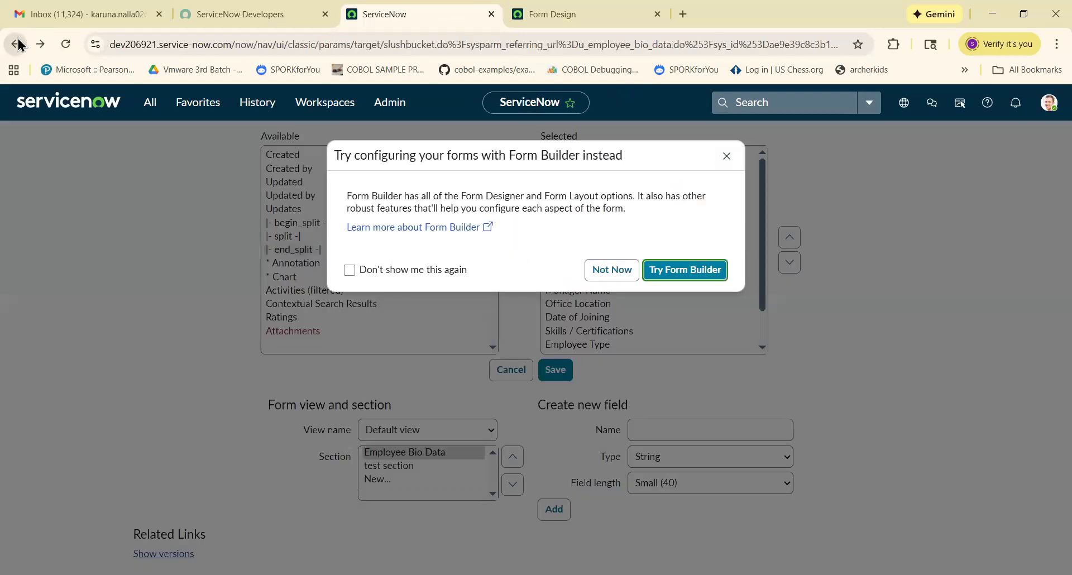
{"action": "left_click", "coordinate": [18, 44]}
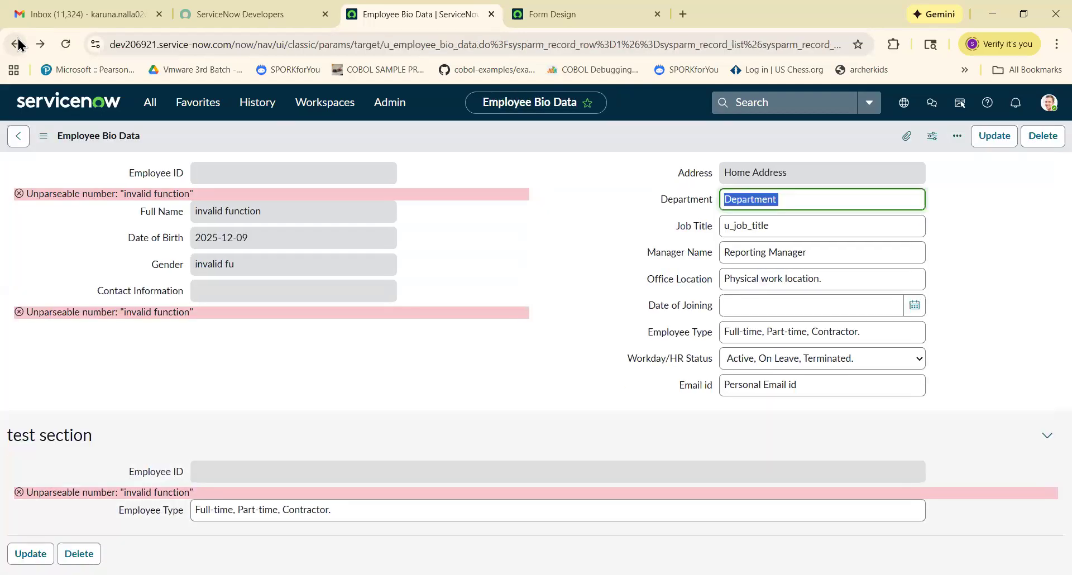
{"action": "left_click", "coordinate": [18, 44]}
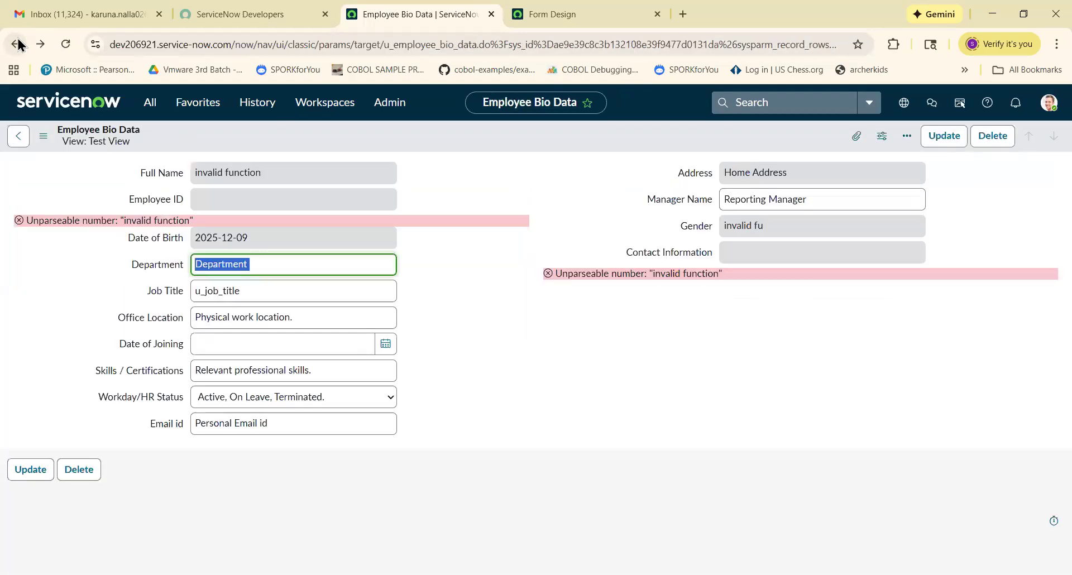
{"action": "left_click", "coordinate": [19, 44]}
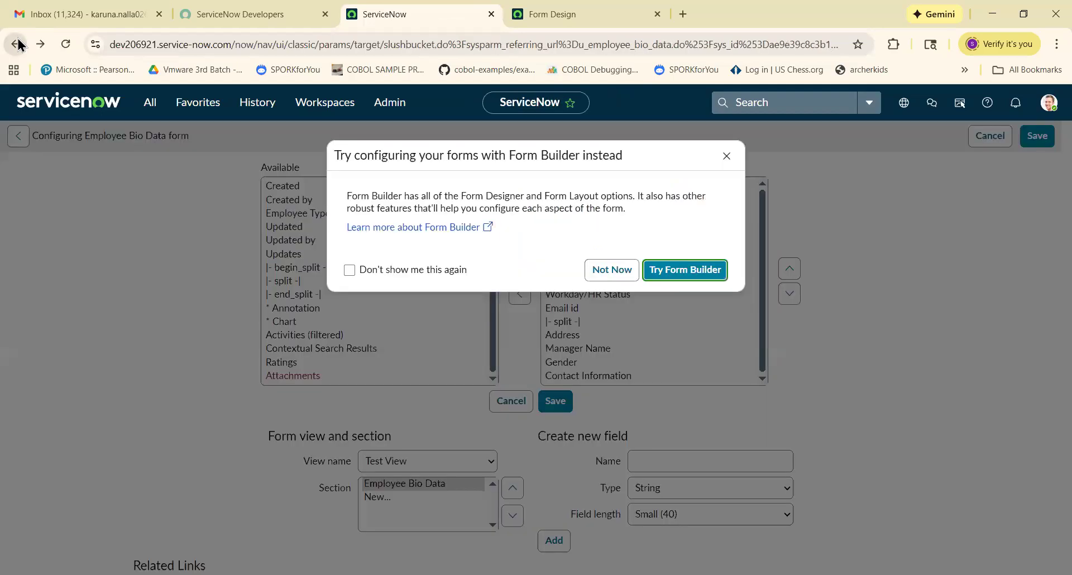
{"action": "left_click", "coordinate": [19, 44]}
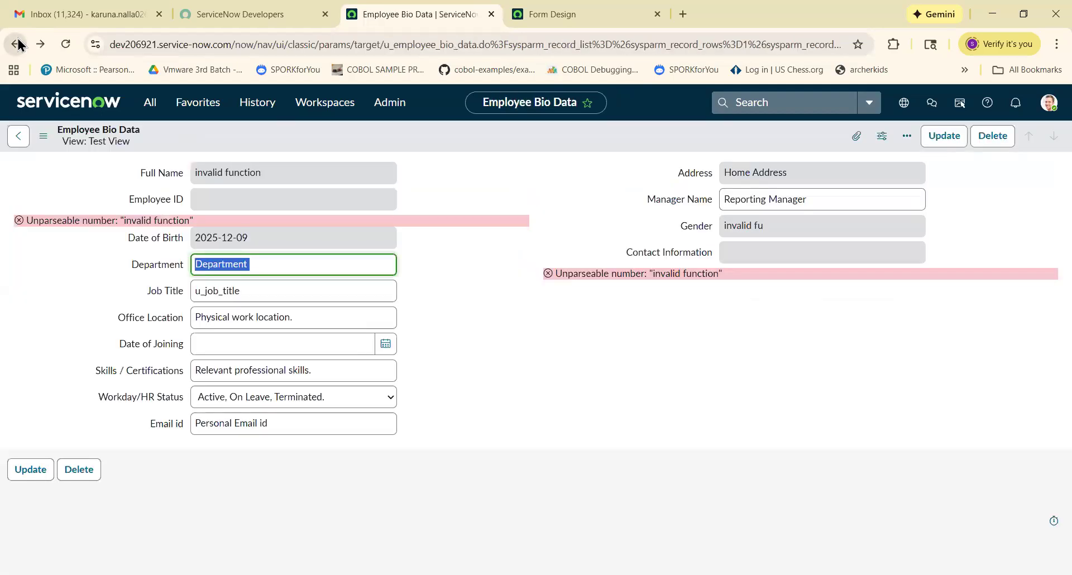
{"action": "left_click", "coordinate": [18, 44]}
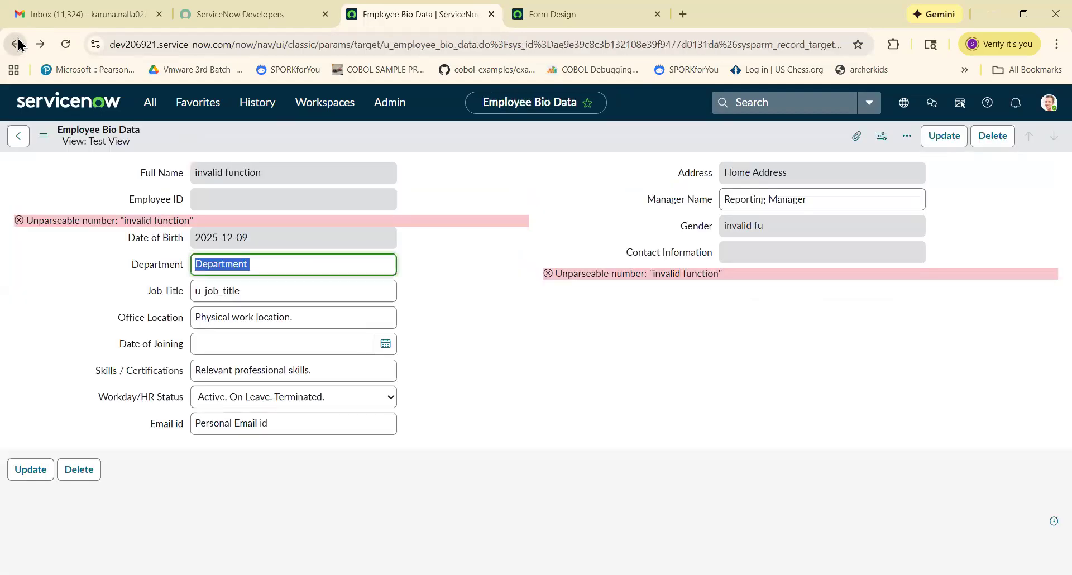
{"action": "left_click", "coordinate": [19, 44]}
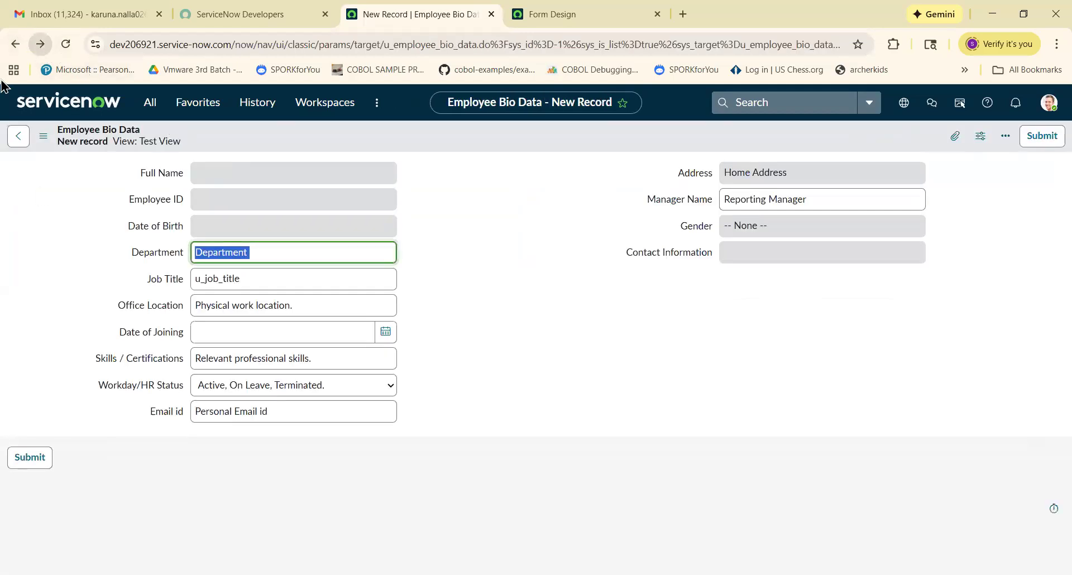
{"action": "left_click", "coordinate": [39, 45]}
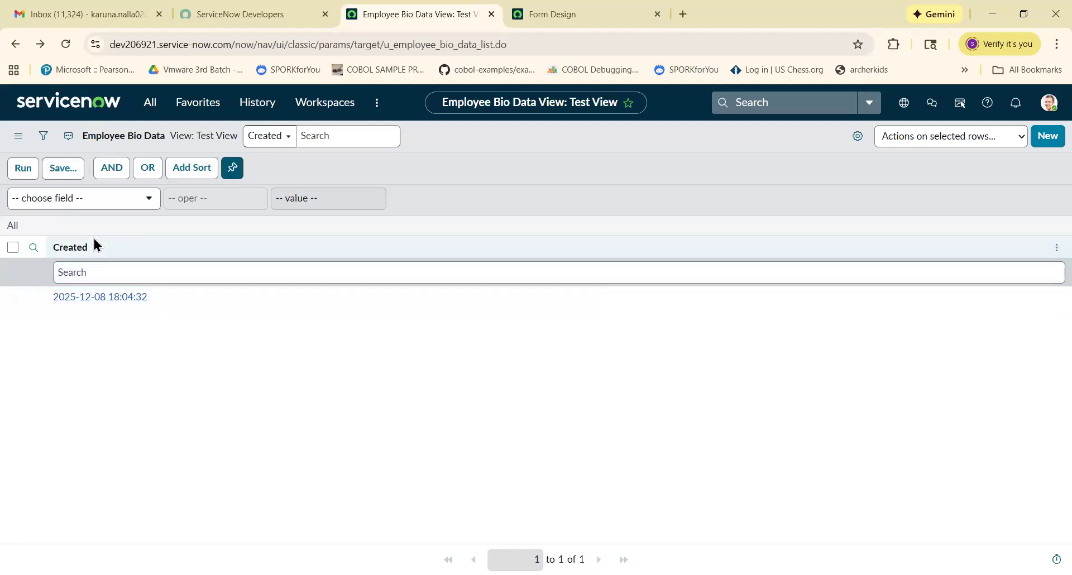
Step: Open the List Layout configuration for the Employee Bio Data list
{"action": "left_click_drag", "start_coordinate": [102, 249], "coordinate": [51, 251]}
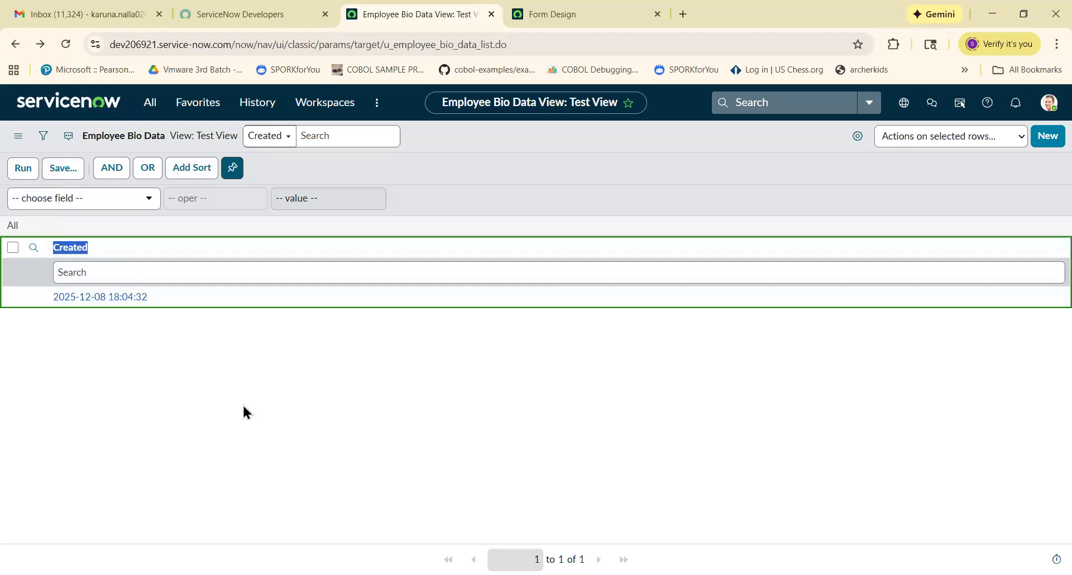
{"action": "left_click", "coordinate": [299, 399]}
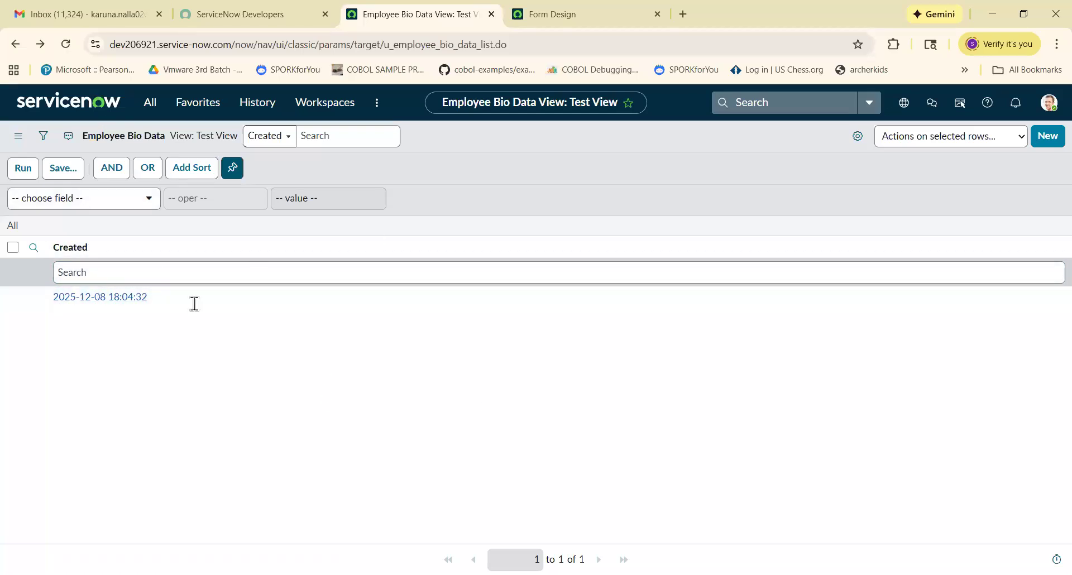
{"action": "right_click", "coordinate": [69, 244]}
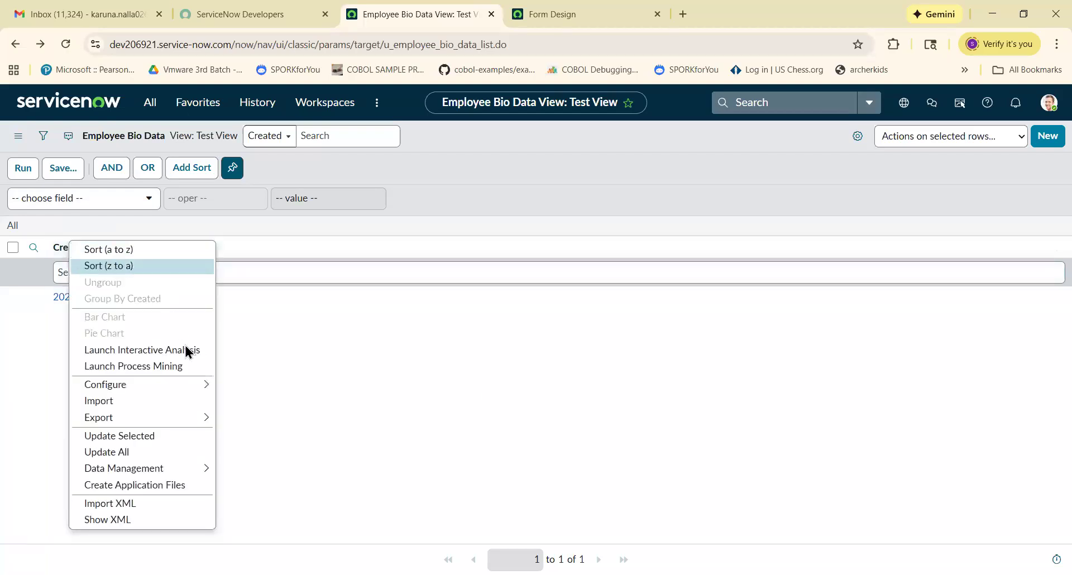
{"action": "mouse_move", "coordinate": [147, 394]}
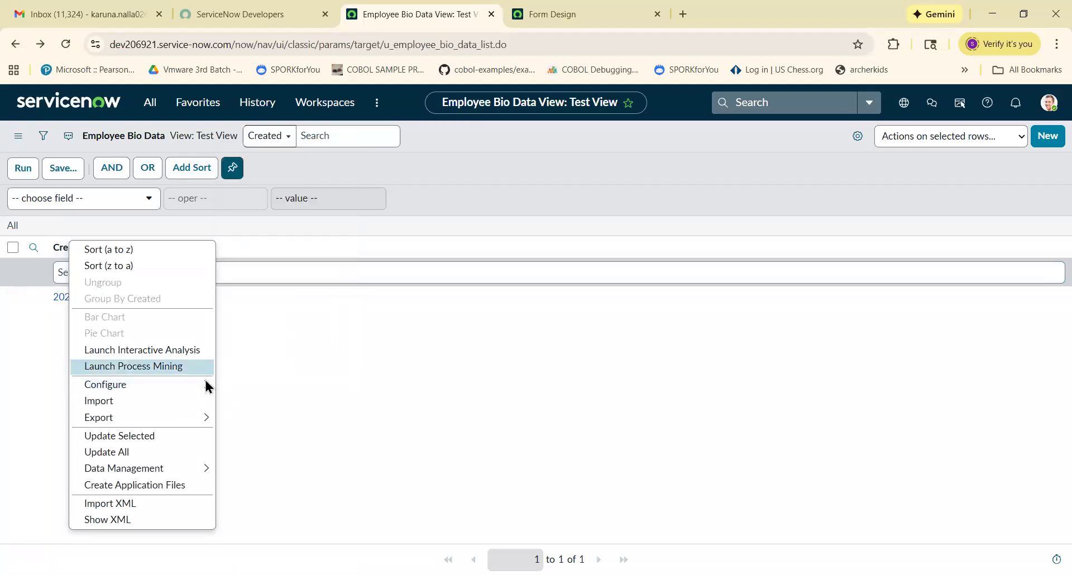
{"action": "mouse_move", "coordinate": [207, 384]}
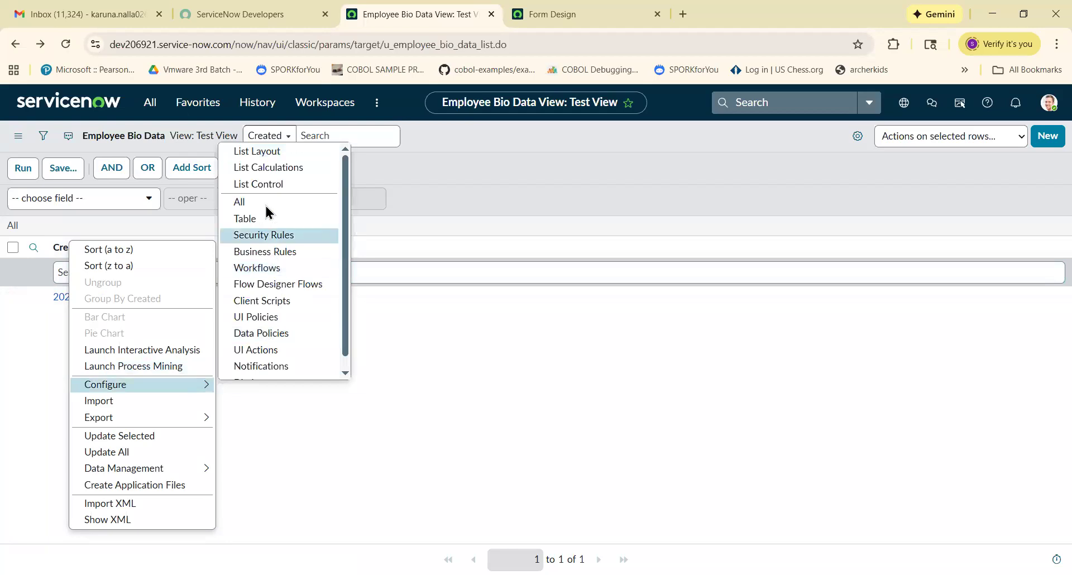
{"action": "left_click", "coordinate": [264, 155]}
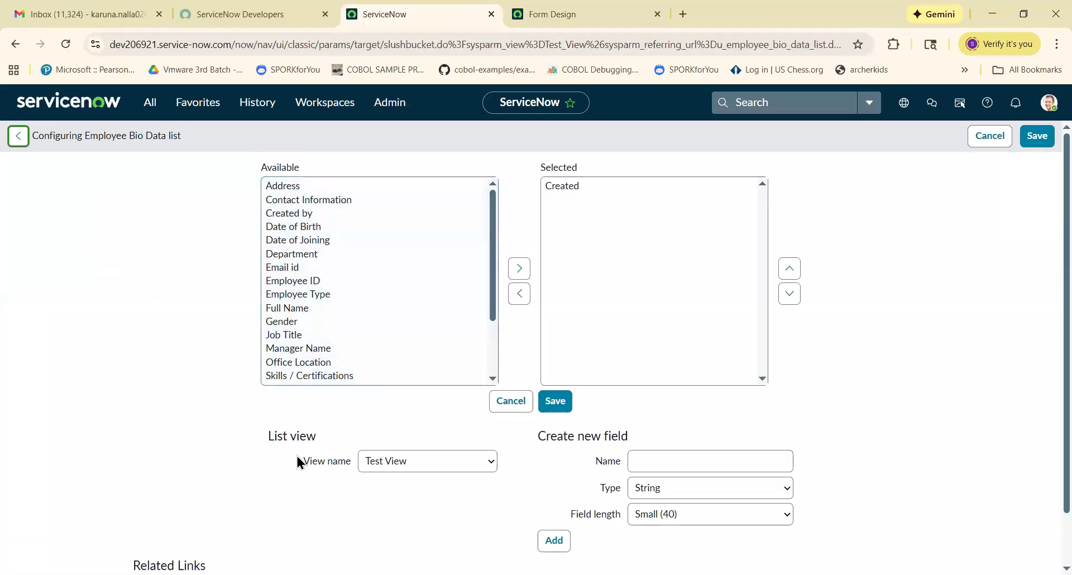
Step: Switch the list view being configured to Default view
{"action": "left_click_drag", "start_coordinate": [302, 460], "coordinate": [416, 468]}
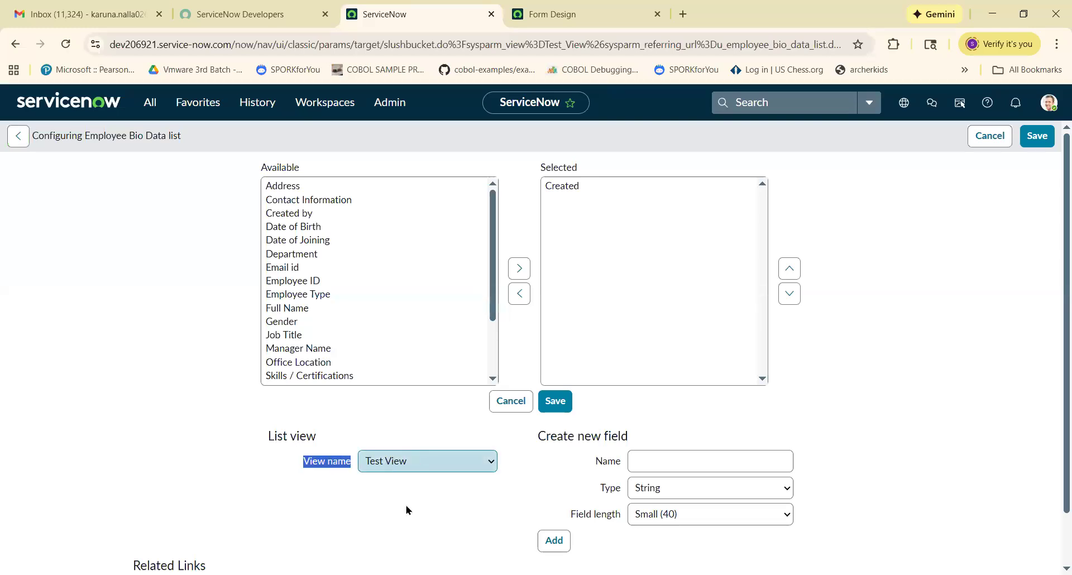
{"action": "left_click", "coordinate": [388, 467]}
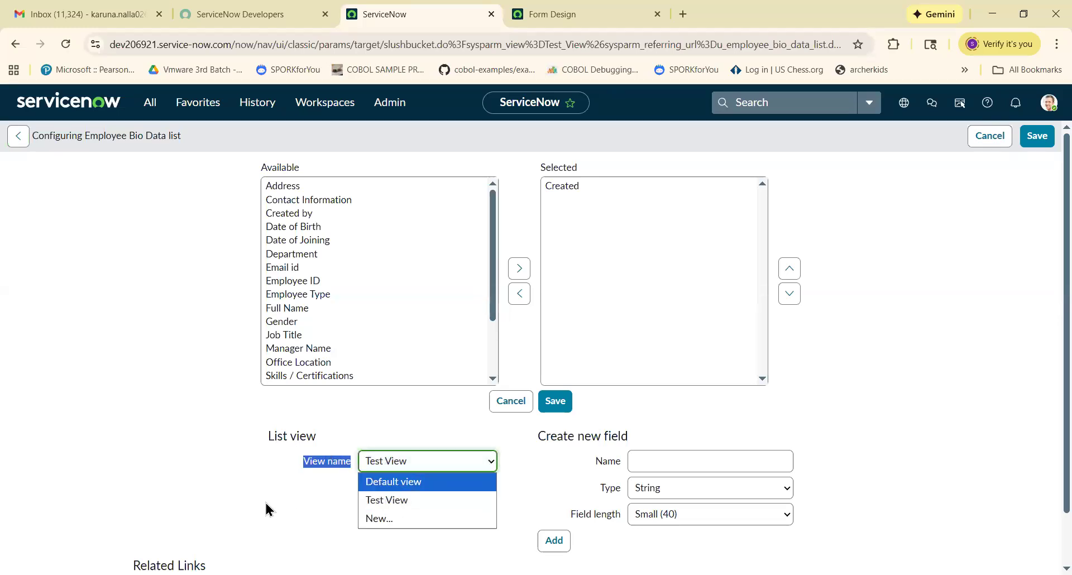
{"action": "left_click", "coordinate": [382, 468]}
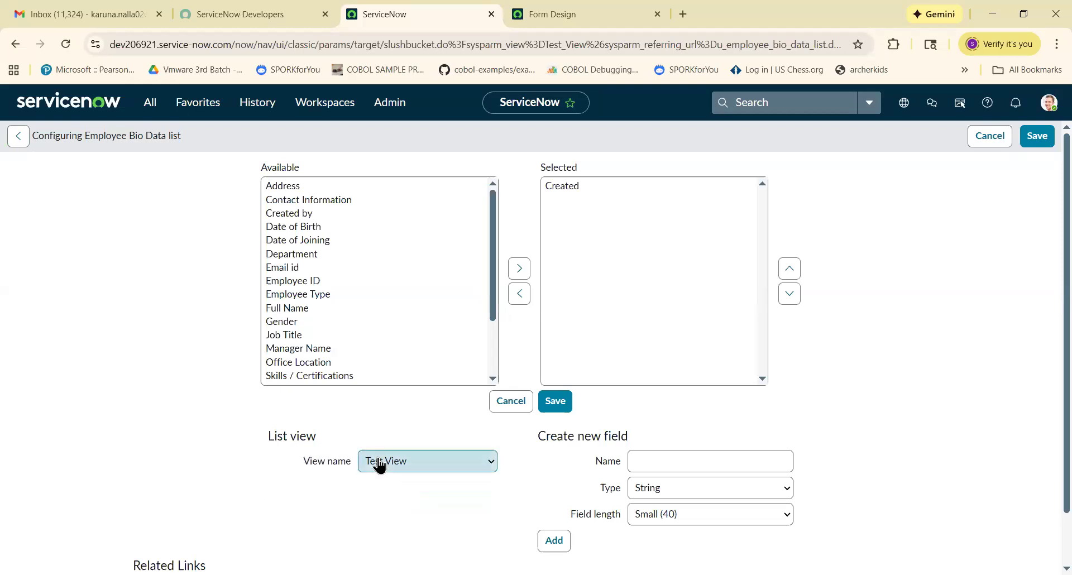
{"action": "left_click", "coordinate": [382, 468]}
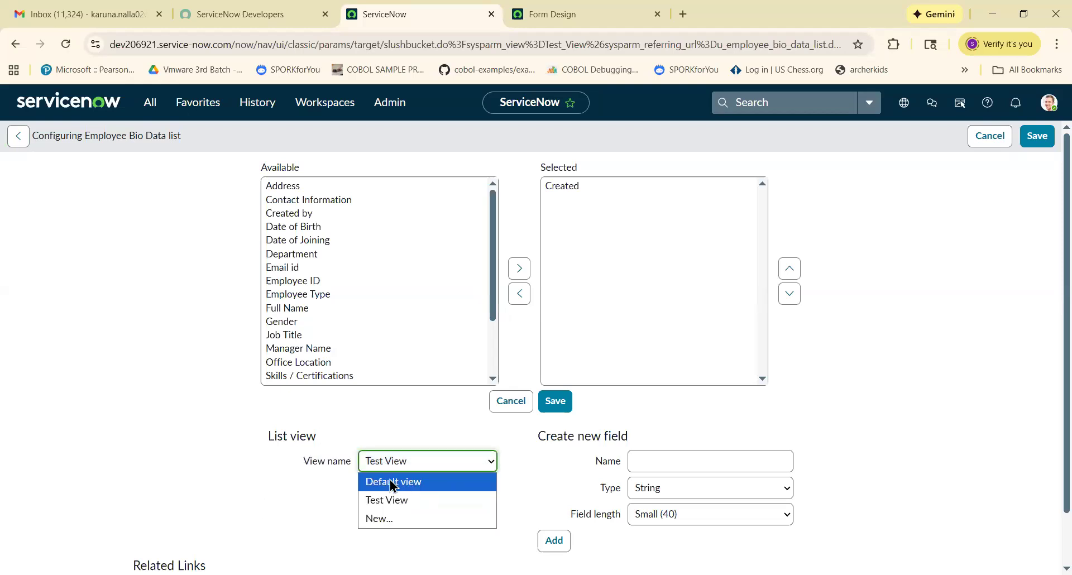
{"action": "left_click", "coordinate": [394, 482]}
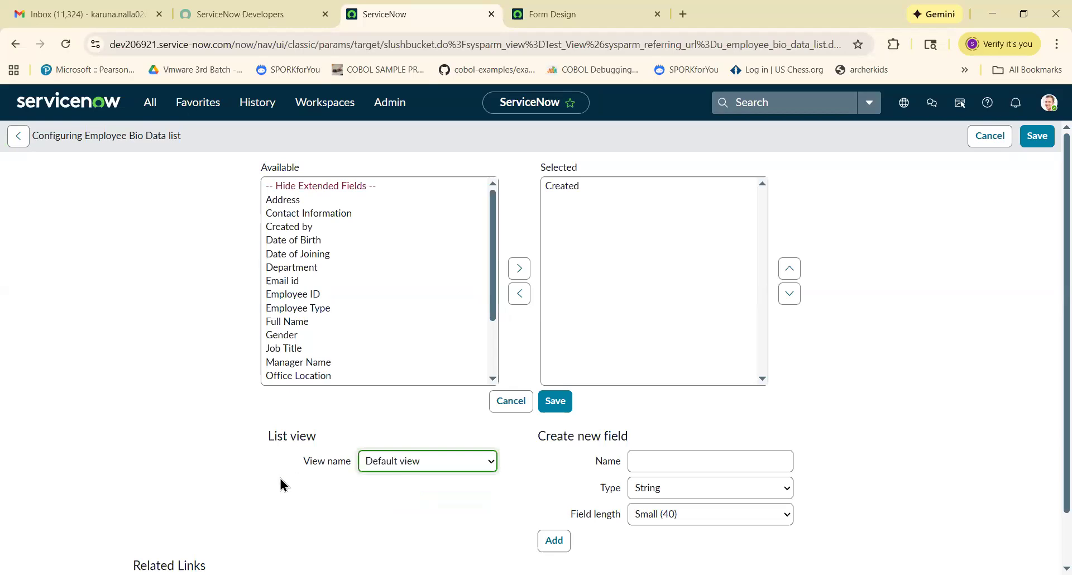
Step: Add Email id, Employee ID and Employee Type to the selected list columns
{"action": "double_click", "coordinate": [304, 280]}
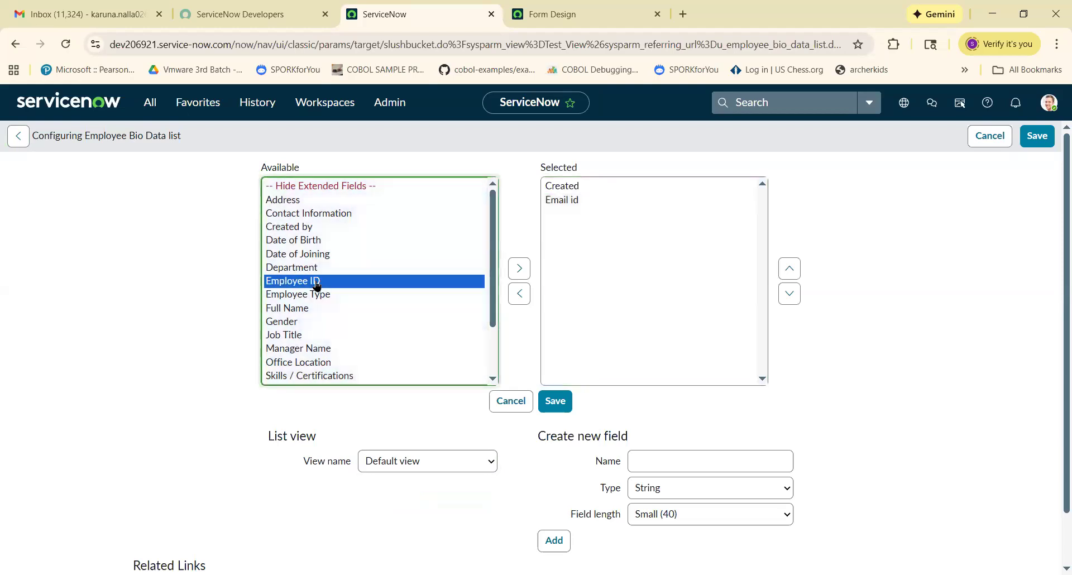
{"action": "double_click", "coordinate": [335, 282]}
{"action": "double_click", "coordinate": [296, 283]}
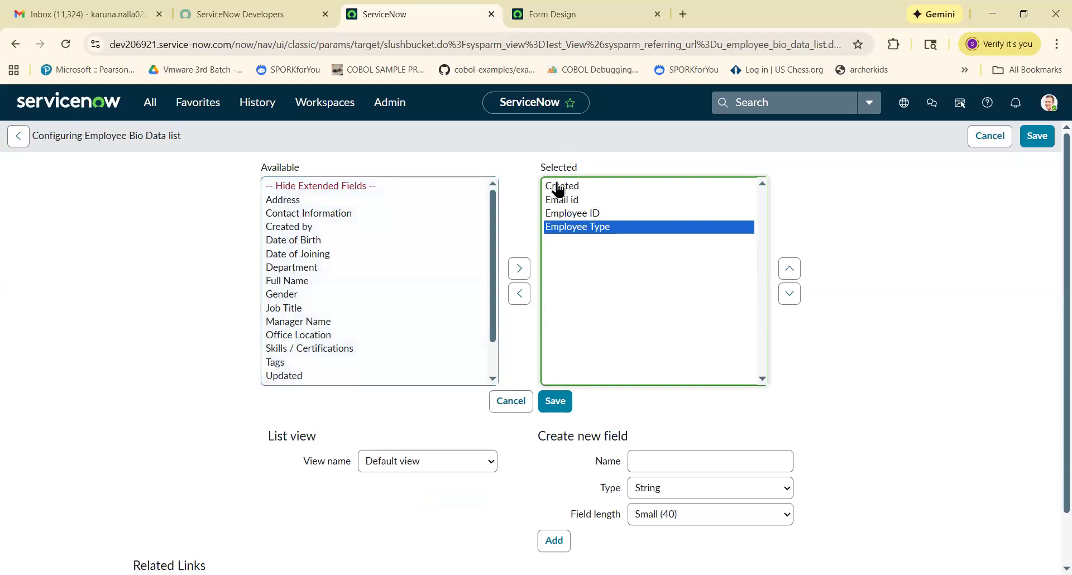
Step: Remove Created from the selected list columns and save the list layout
{"action": "left_click", "coordinate": [577, 188]}
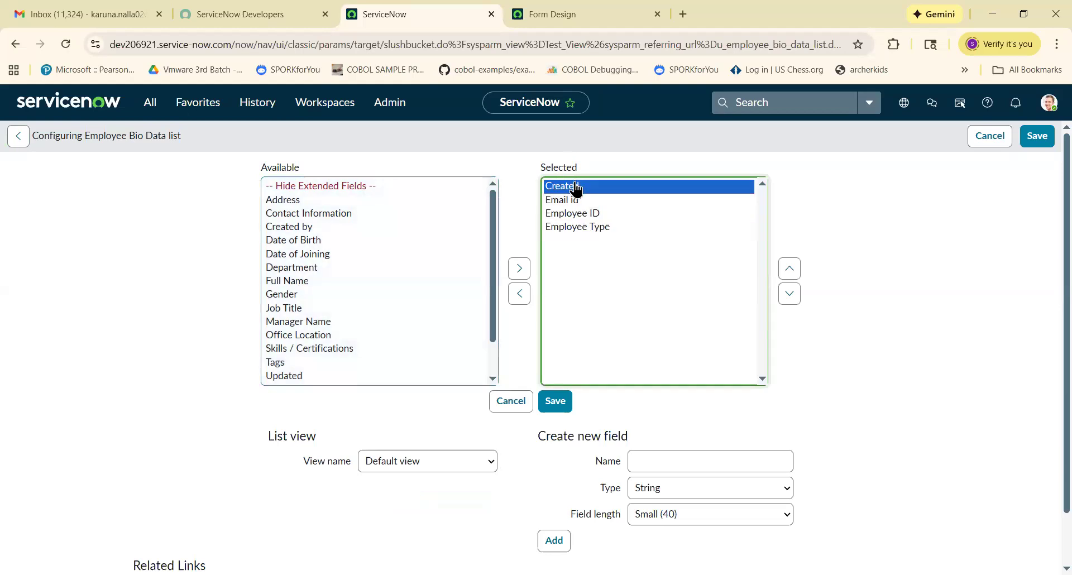
{"action": "left_click", "coordinate": [519, 293]}
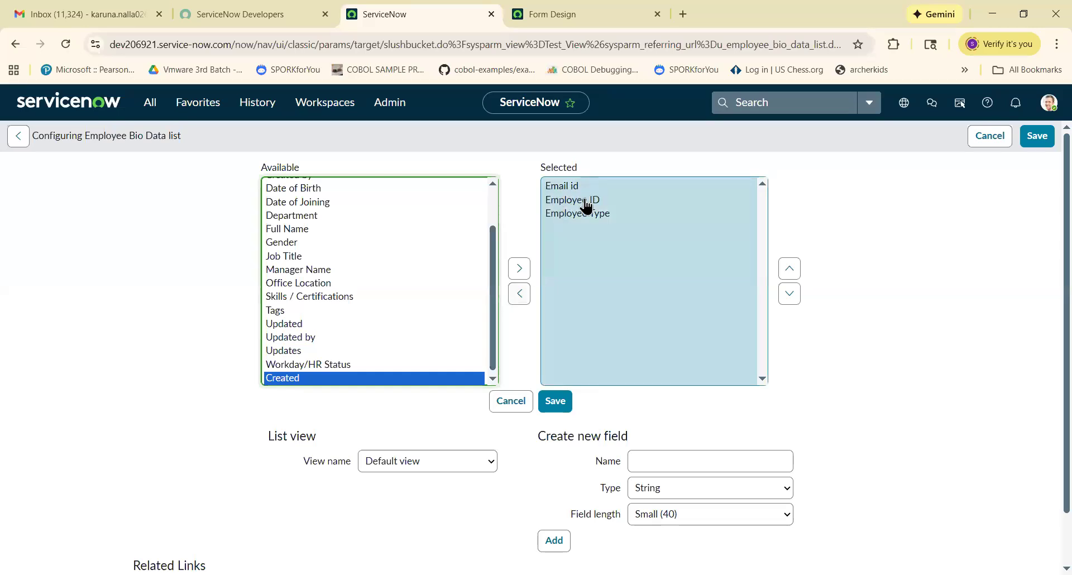
{"action": "left_click", "coordinate": [558, 407]}
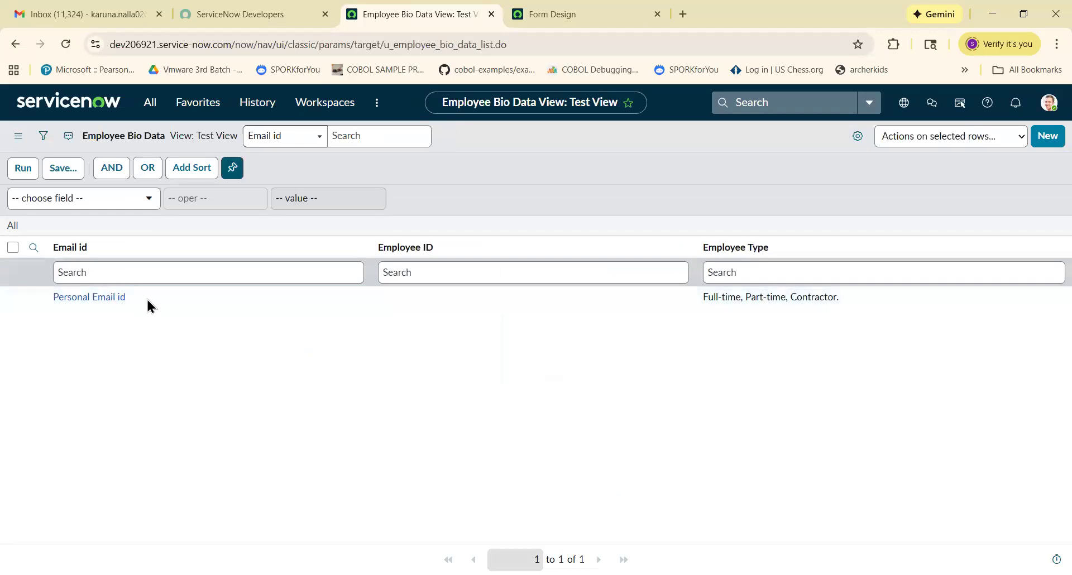
{"action": "left_click_drag", "start_coordinate": [98, 250], "coordinate": [46, 243]}
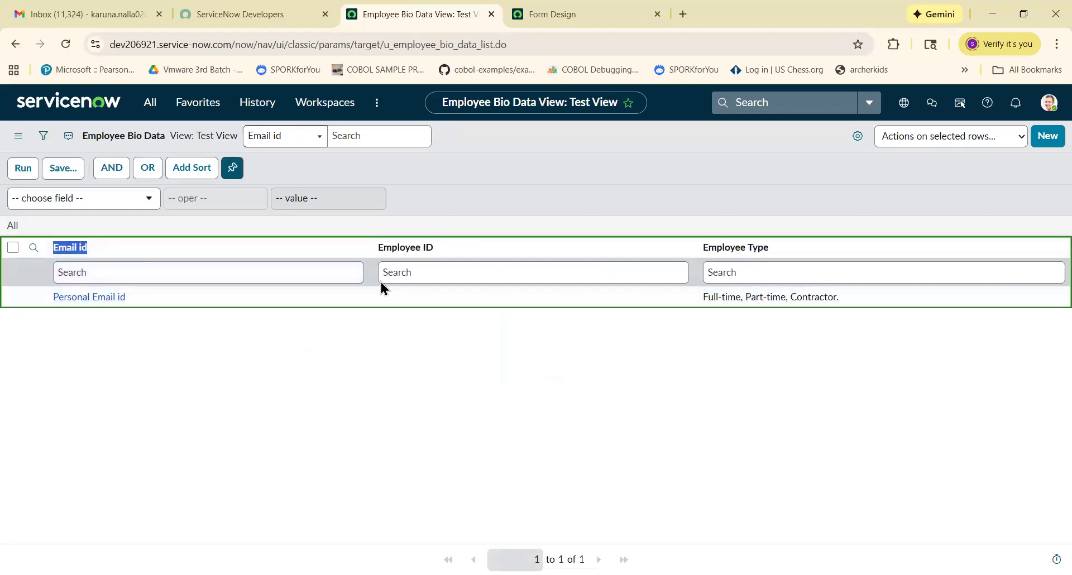
{"action": "left_click", "coordinate": [697, 437]}
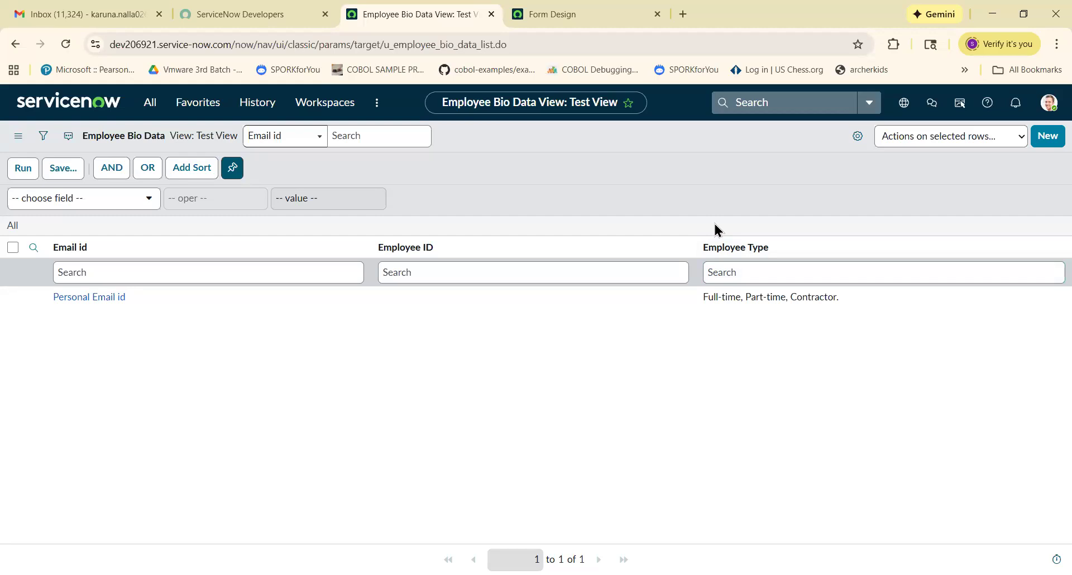
{"action": "left_click", "coordinate": [1050, 103]}
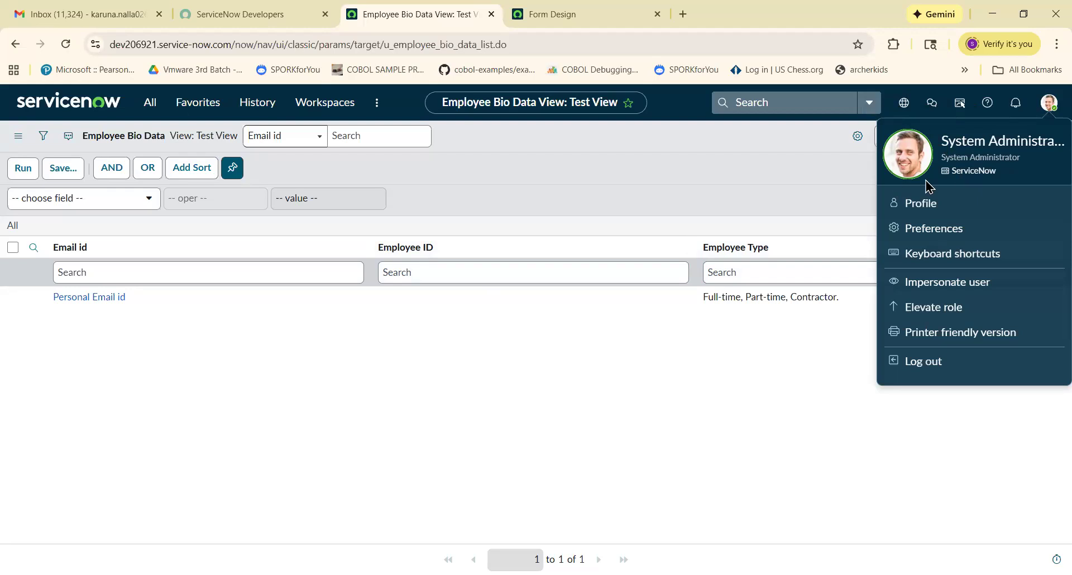
{"action": "left_click", "coordinate": [704, 216]}
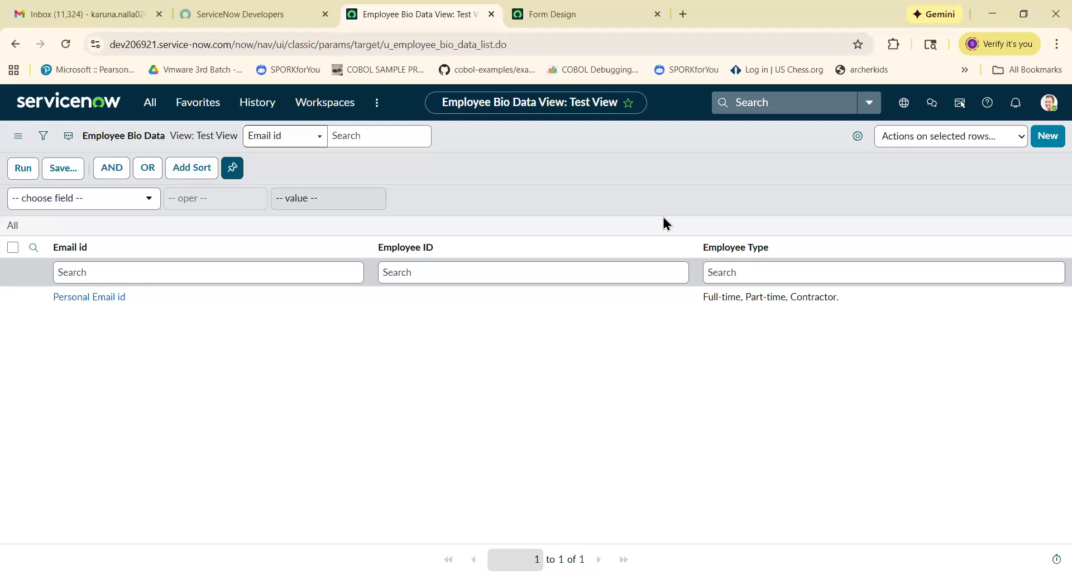
Step: Personalize the Employee Bio Data list columns by adding Gender, Full Name and Updated
{"action": "left_click", "coordinate": [858, 137]}
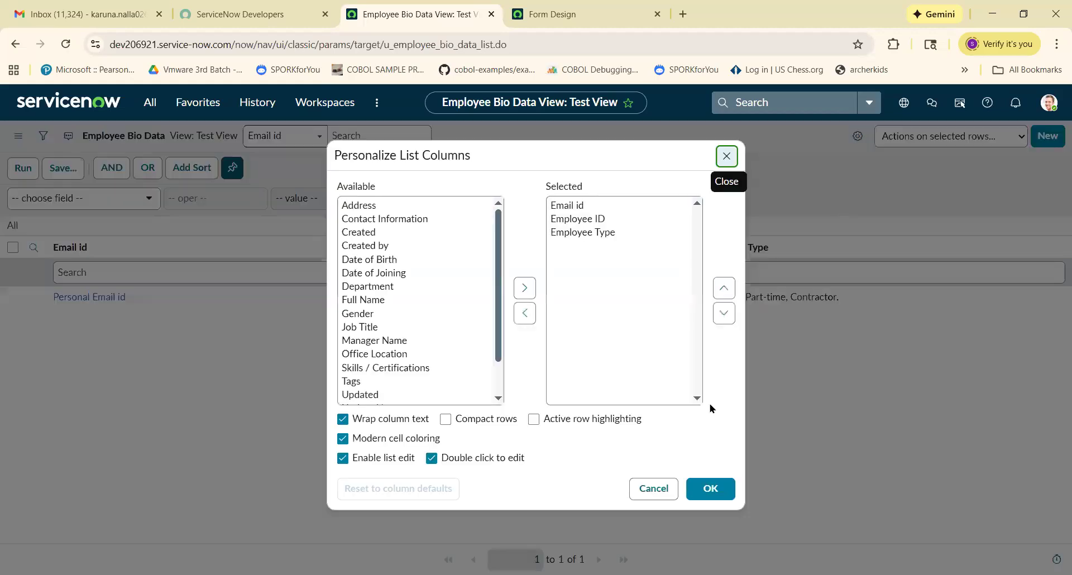
{"action": "double_click", "coordinate": [379, 315]}
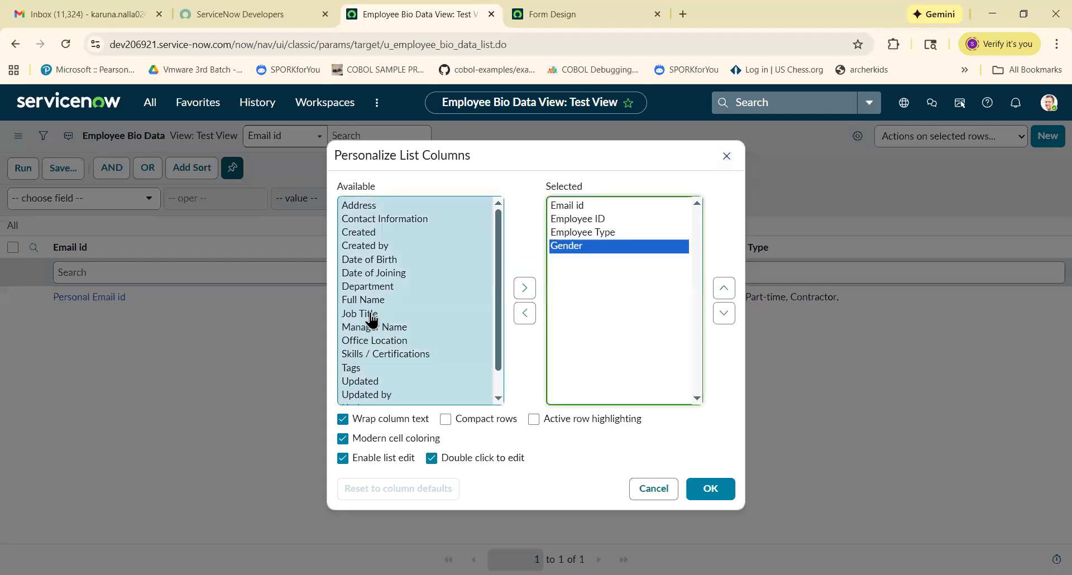
{"action": "double_click", "coordinate": [347, 301]}
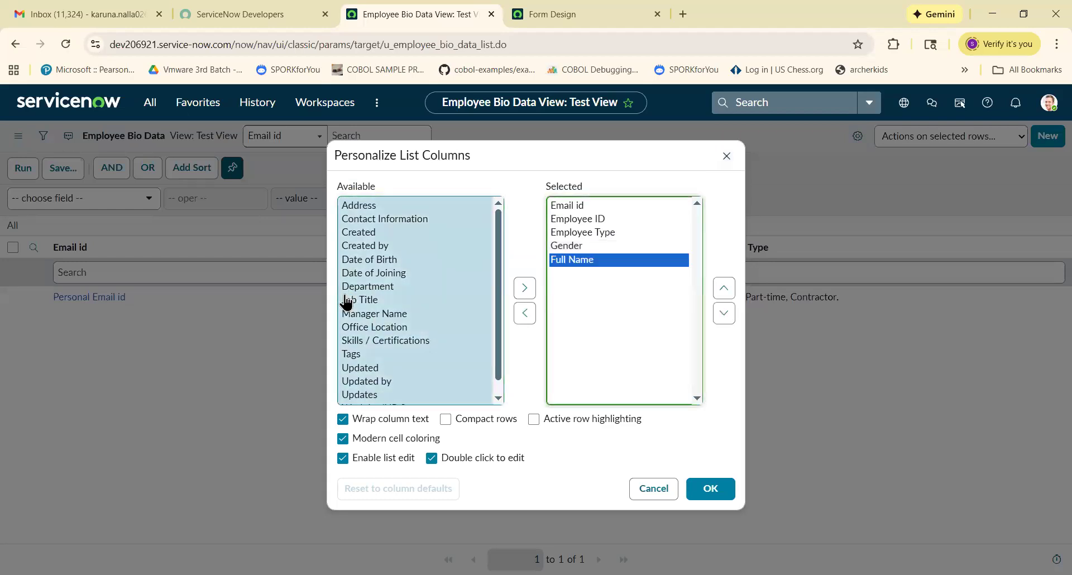
{"action": "double_click", "coordinate": [370, 369]}
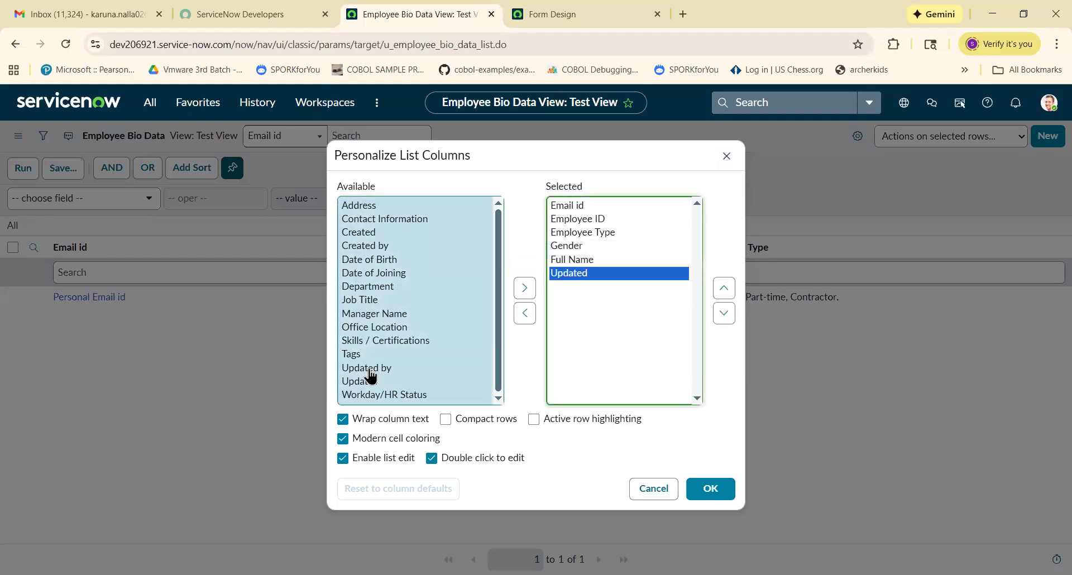
{"action": "left_click", "coordinate": [717, 500]}
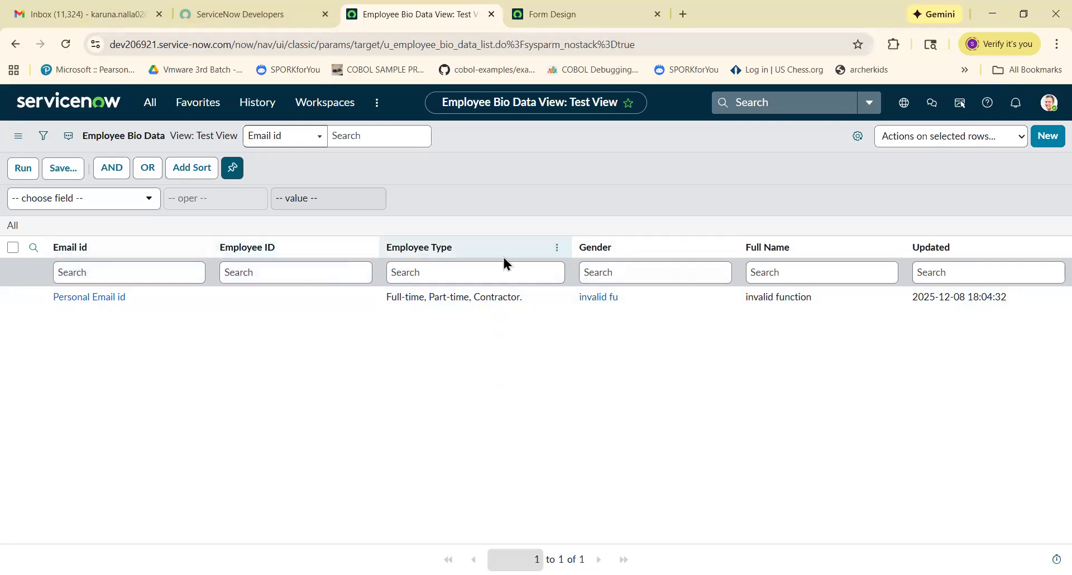
{"action": "left_click_drag", "start_coordinate": [783, 303], "coordinate": [942, 382]}
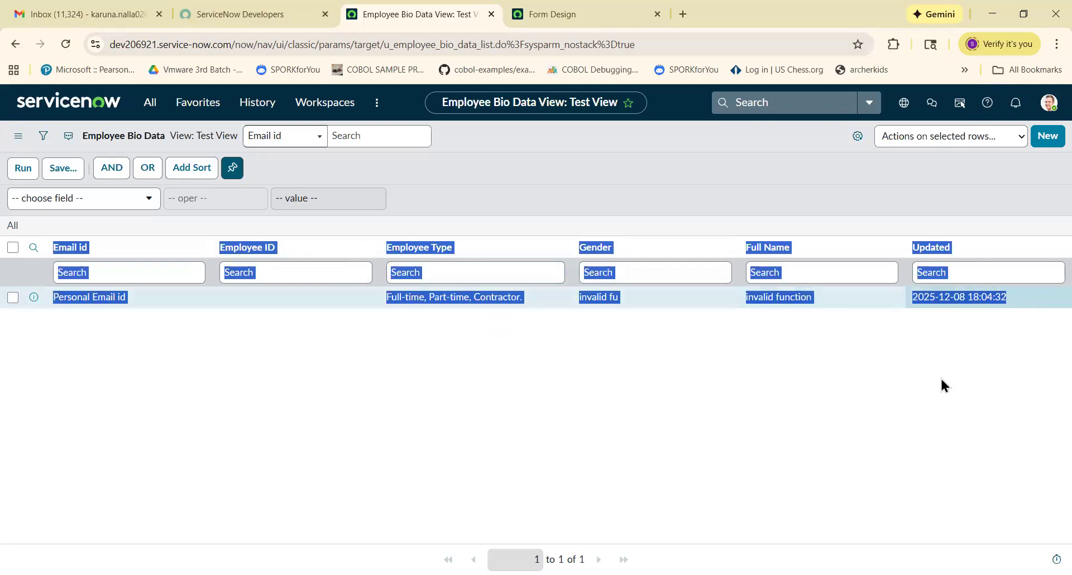
{"action": "left_click", "coordinate": [908, 388]}
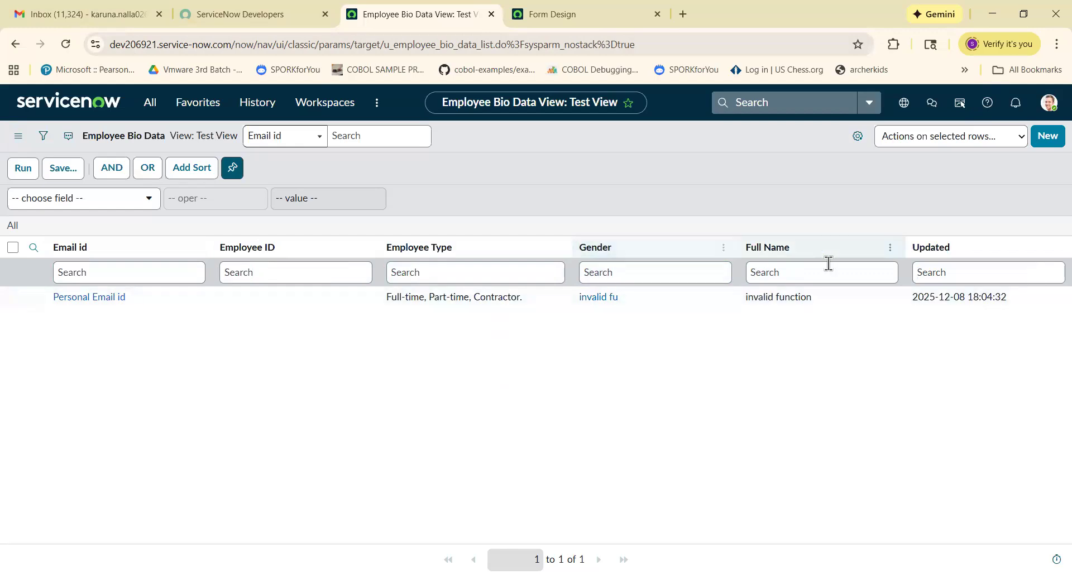
Step: Reset the personalized list columns to the column defaults
{"action": "left_click", "coordinate": [857, 137]}
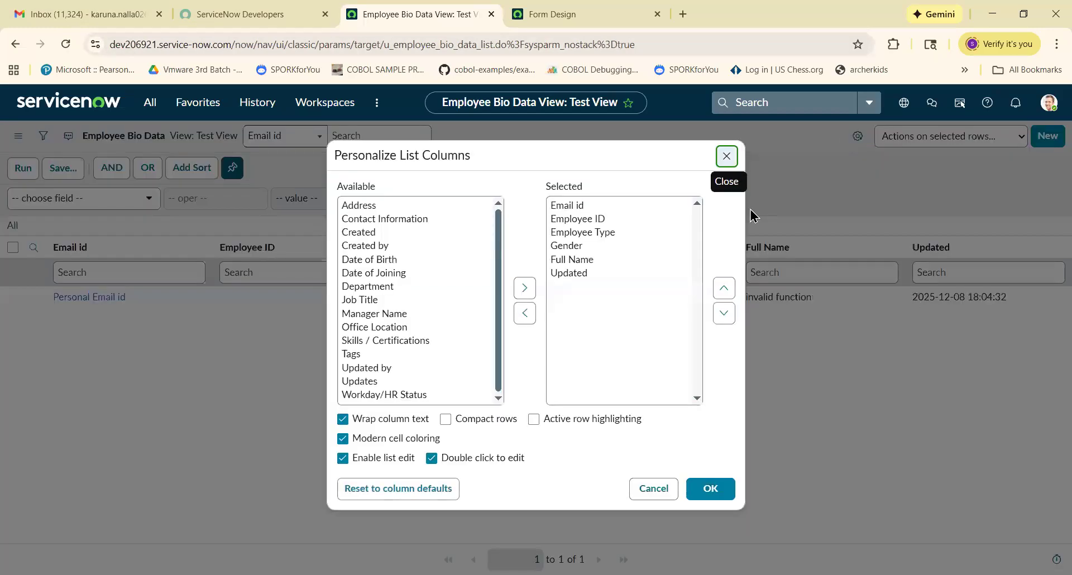
{"action": "left_click", "coordinate": [725, 158]}
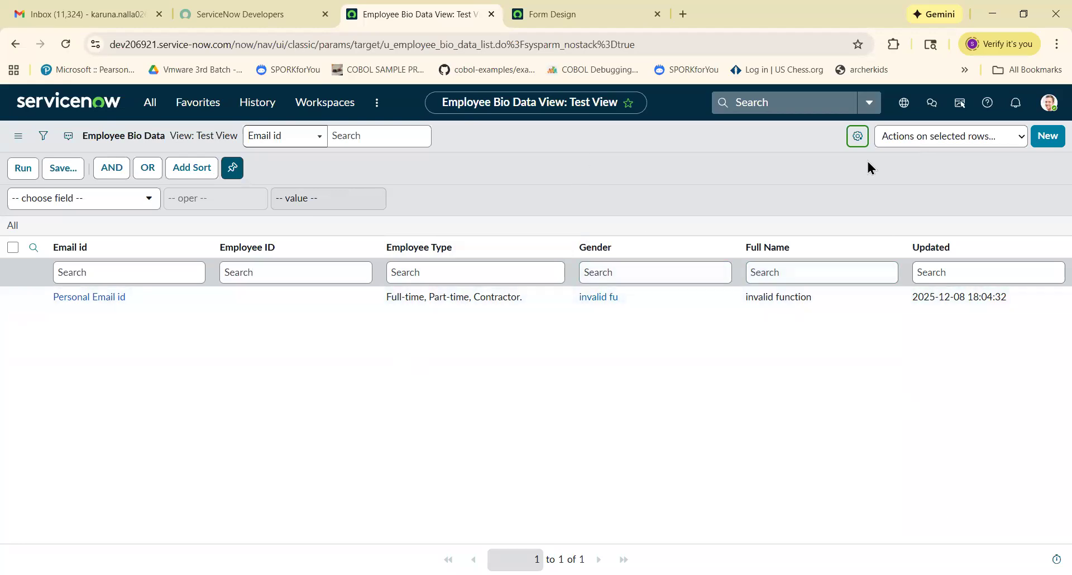
{"action": "left_click", "coordinate": [859, 136]}
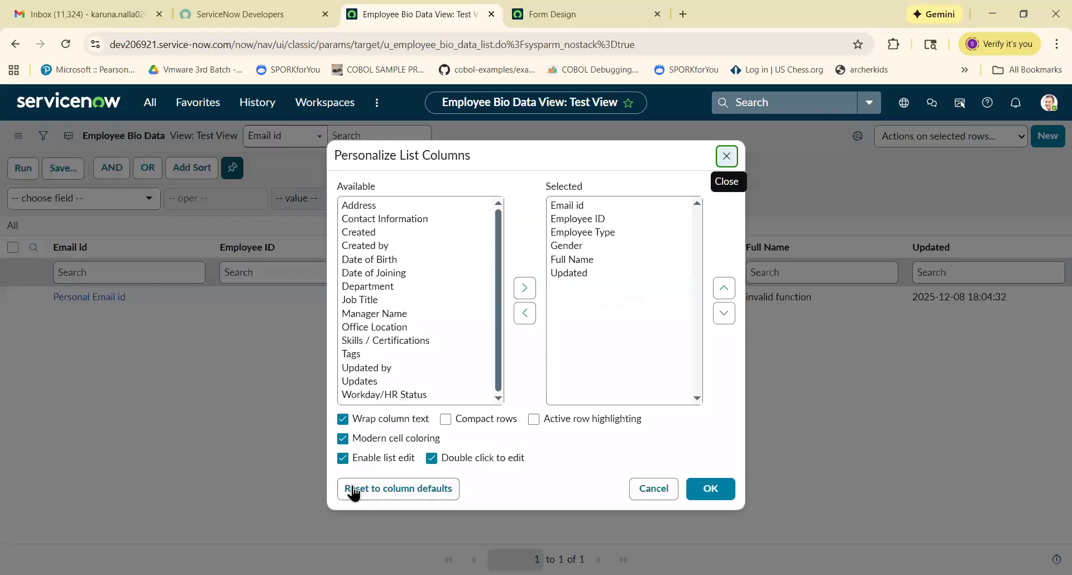
{"action": "left_click", "coordinate": [410, 494]}
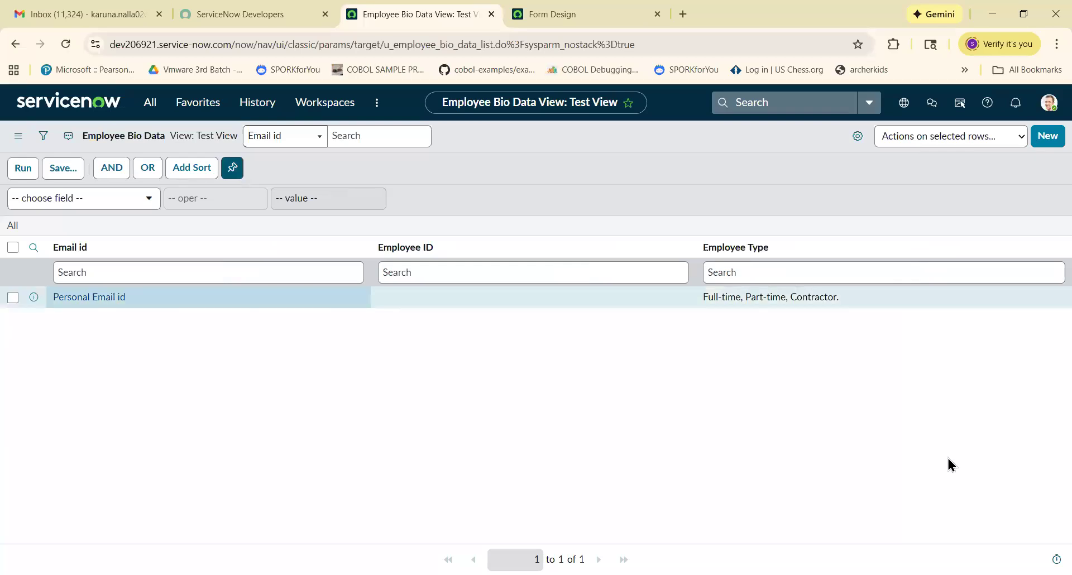
{"action": "left_click_drag", "start_coordinate": [875, 307], "coordinate": [2, 244]}
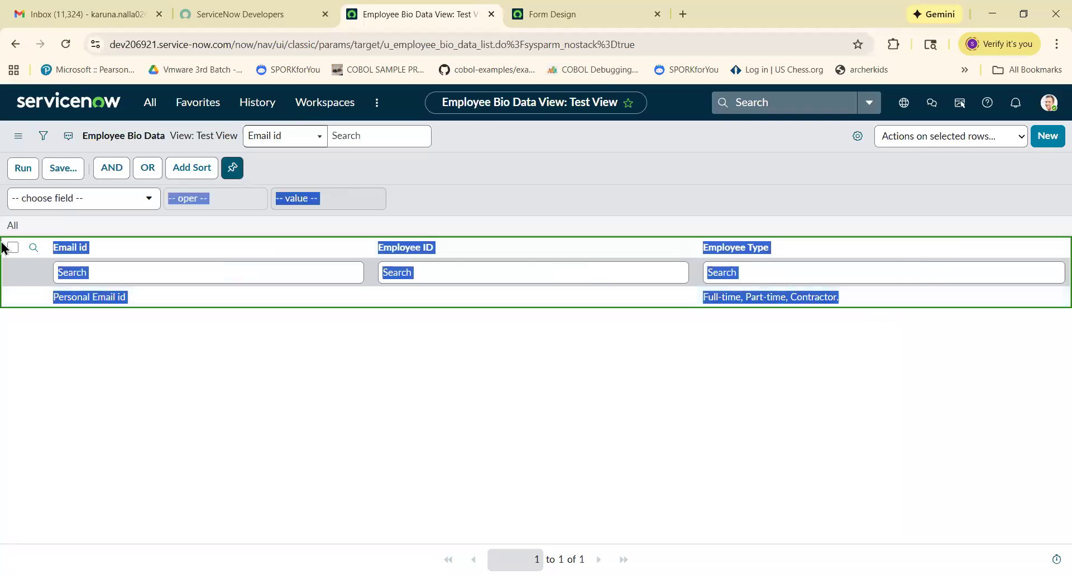
{"action": "left_click", "coordinate": [343, 417]}
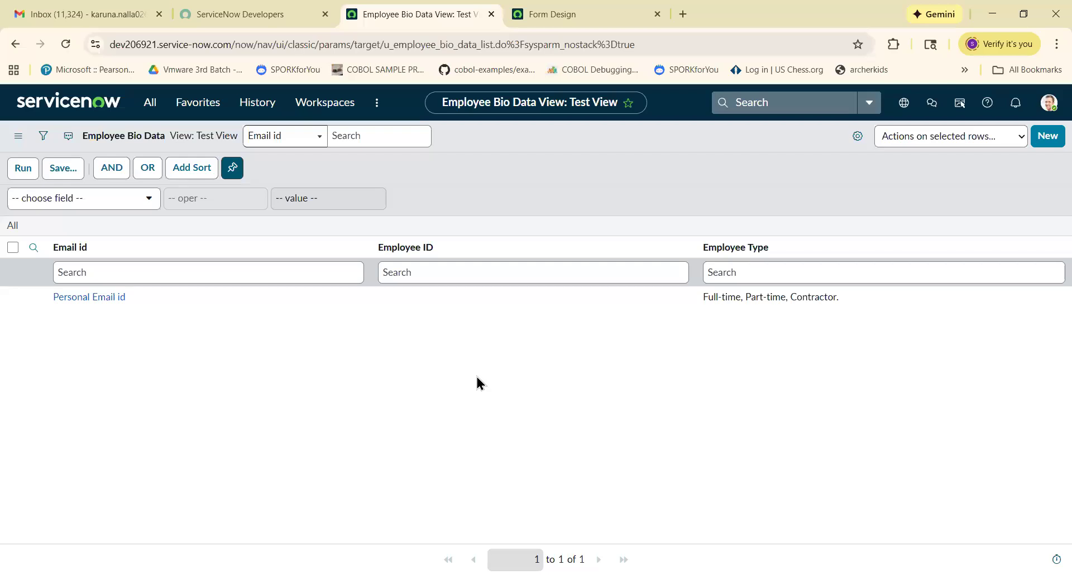
Step: Filter the Employee Bio Data list by Created on Today and run the filter
{"action": "left_click", "coordinate": [45, 139]}
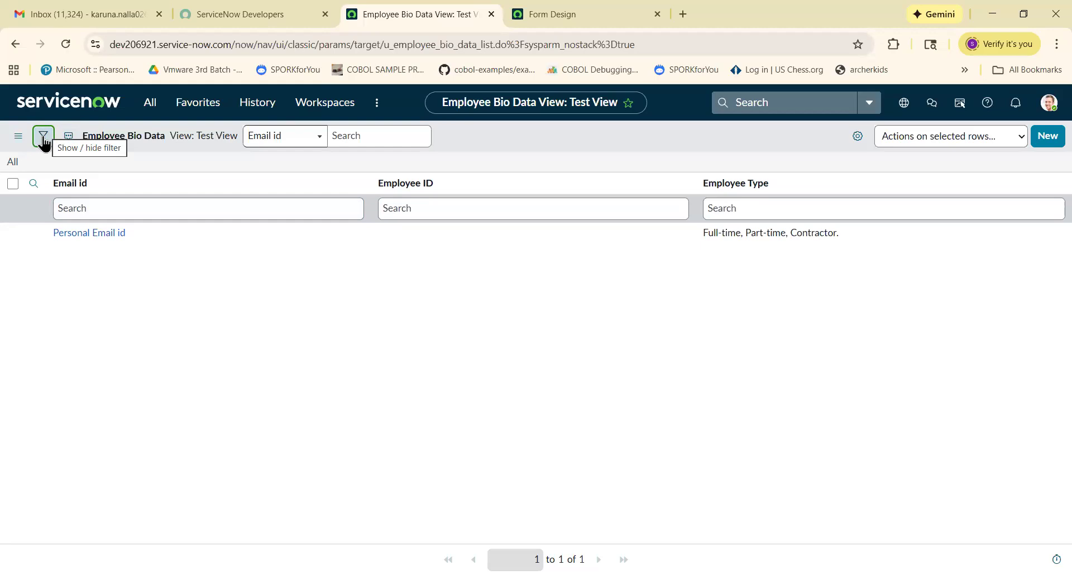
{"action": "left_click", "coordinate": [44, 141]}
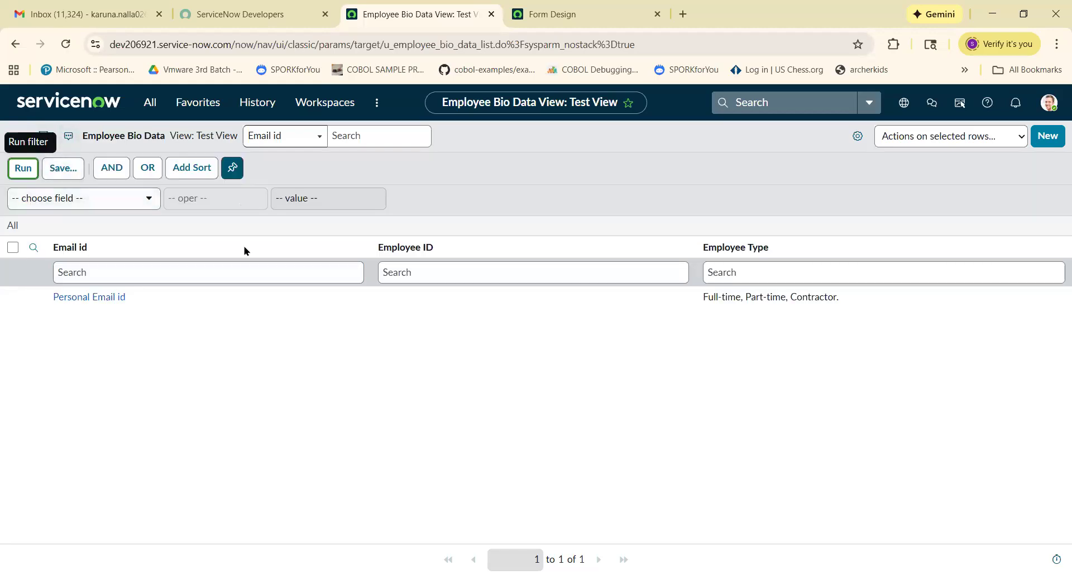
{"action": "left_click", "coordinate": [147, 203]}
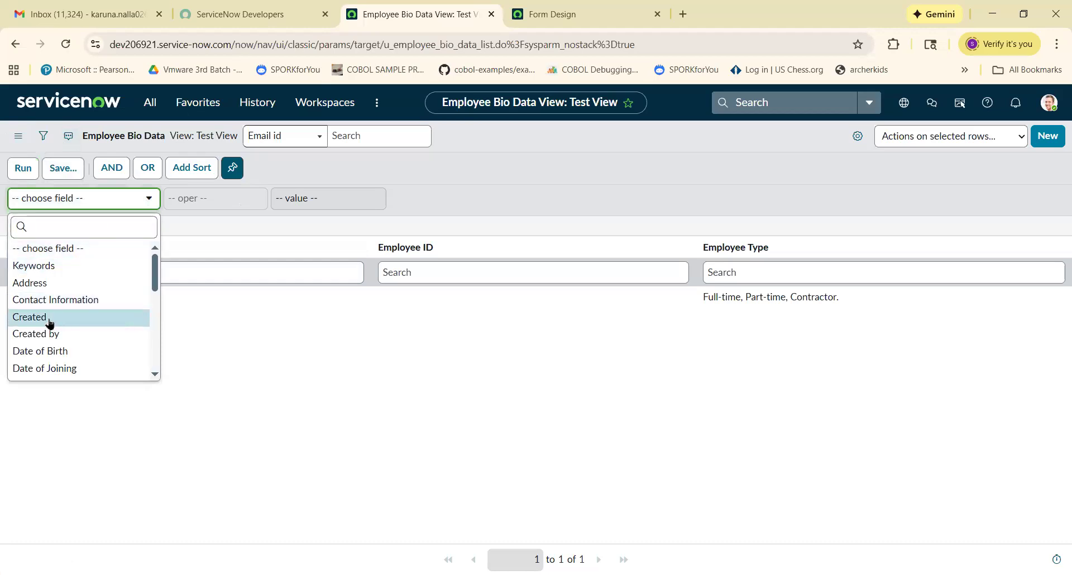
{"action": "key", "text": "Return"}
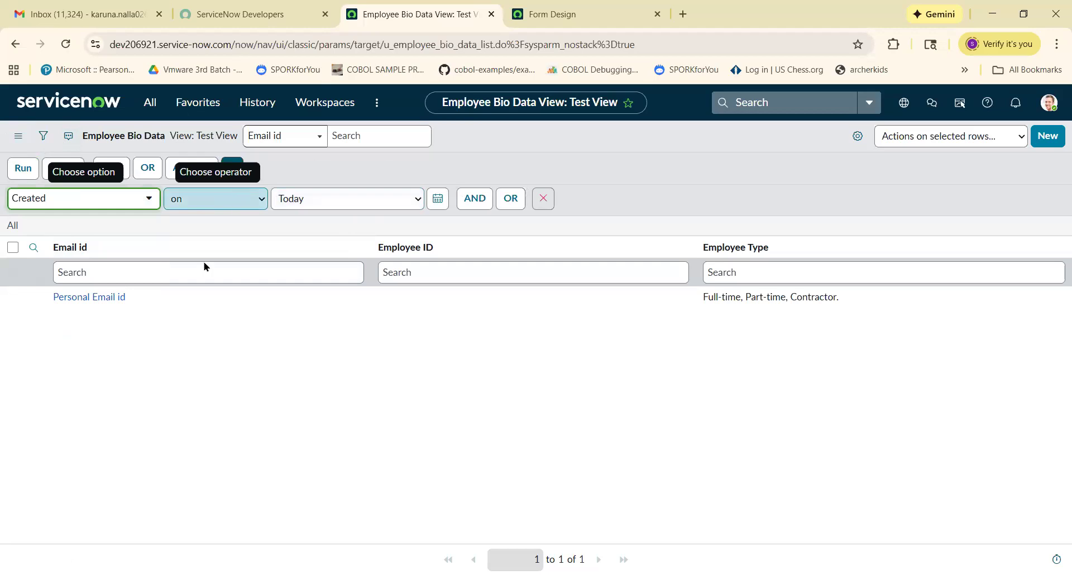
{"action": "left_click", "coordinate": [216, 198]}
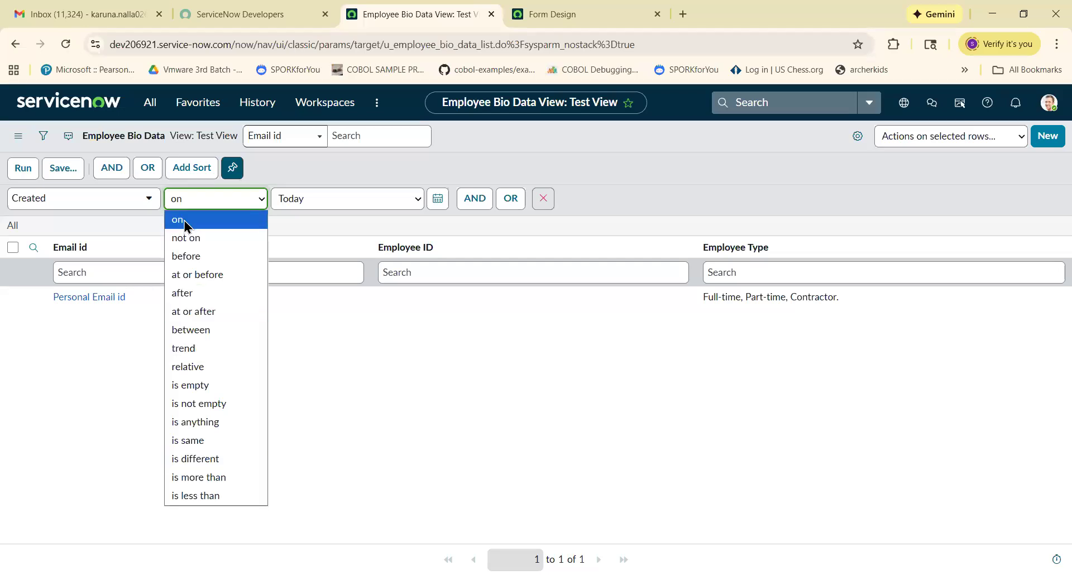
{"action": "left_click", "coordinate": [362, 204]}
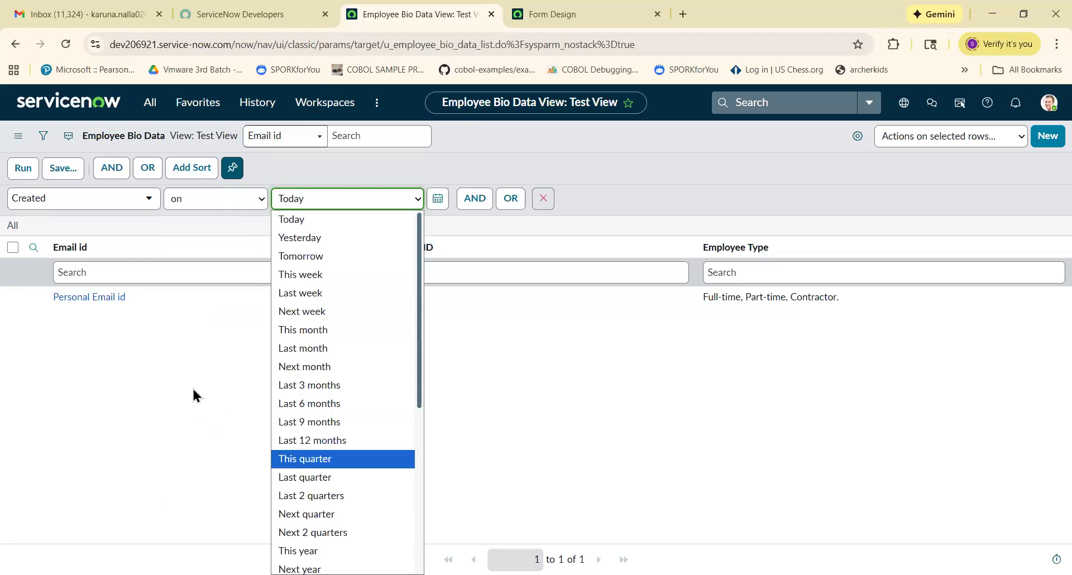
{"action": "left_click", "coordinate": [319, 224]}
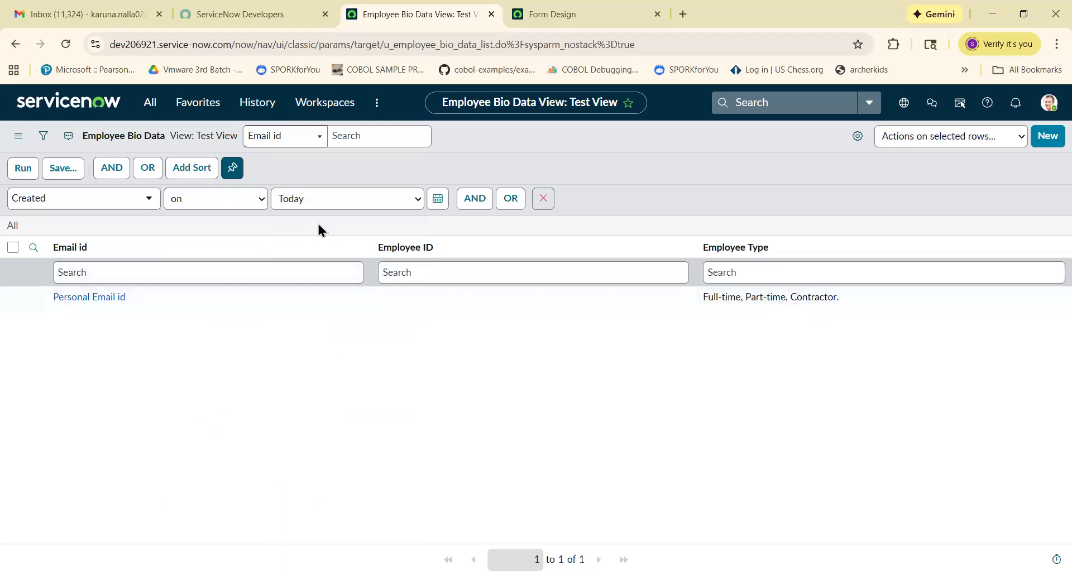
{"action": "left_click", "coordinate": [20, 171]}
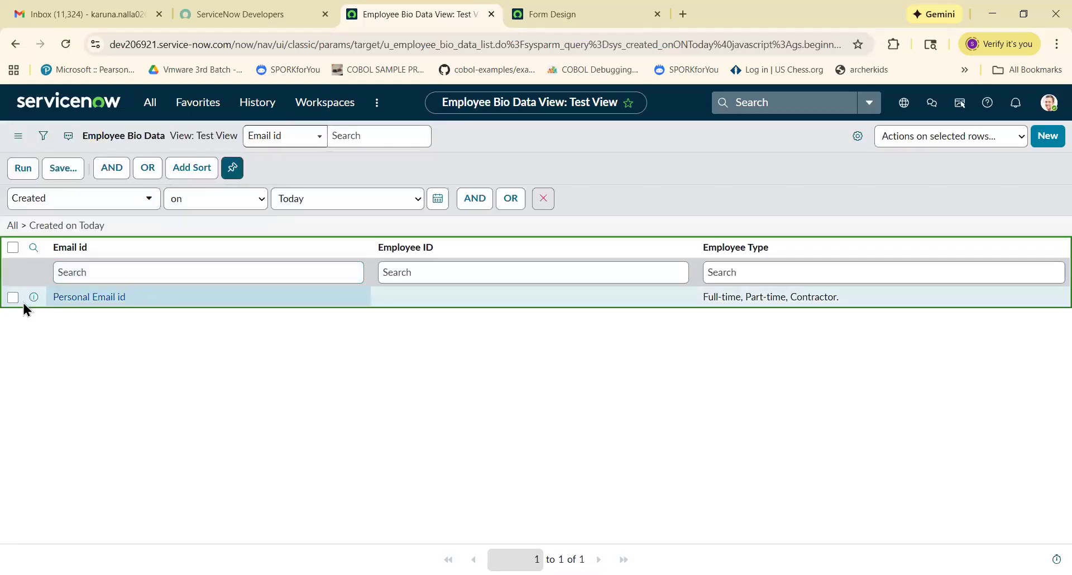
{"action": "left_click_drag", "start_coordinate": [23, 303], "coordinate": [170, 370]}
{"action": "left_click", "coordinate": [170, 365]}
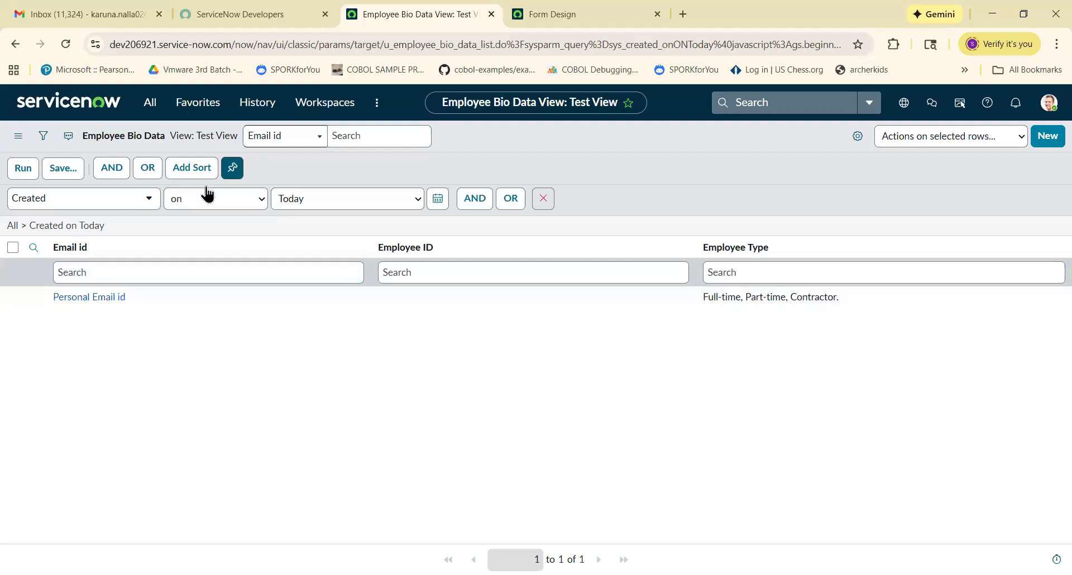
Step: Run the list filter with Created on Yesterday, and remove the condition from the filter builder
{"action": "left_click", "coordinate": [321, 206]}
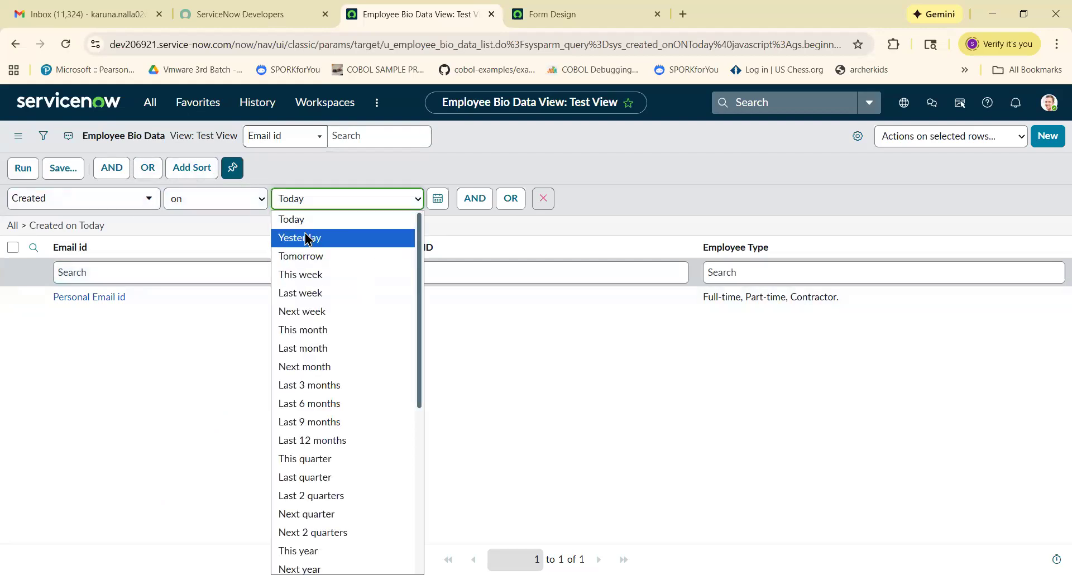
{"action": "left_click", "coordinate": [309, 239]}
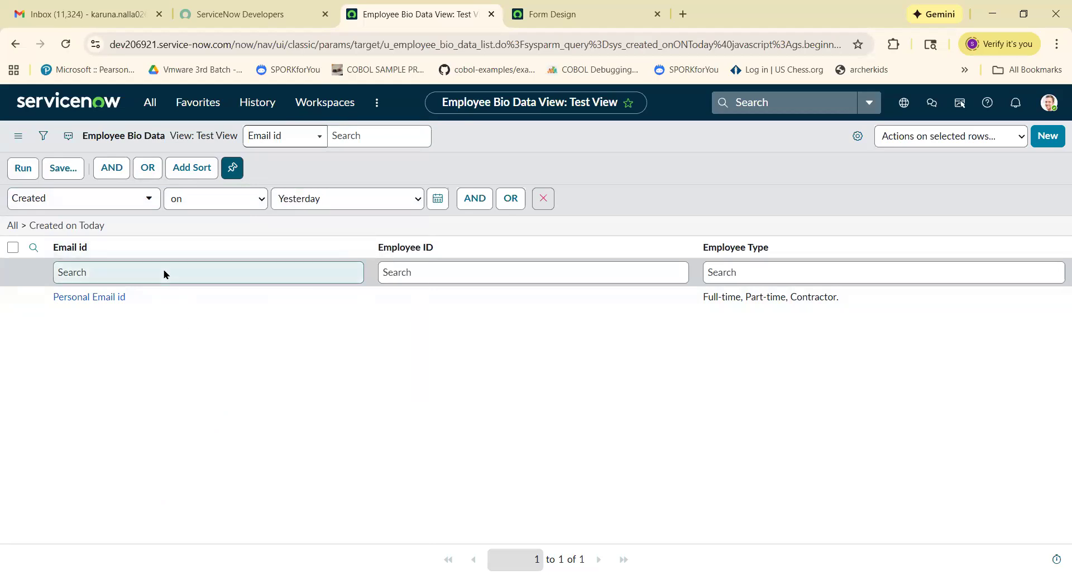
{"action": "left_click", "coordinate": [19, 172]}
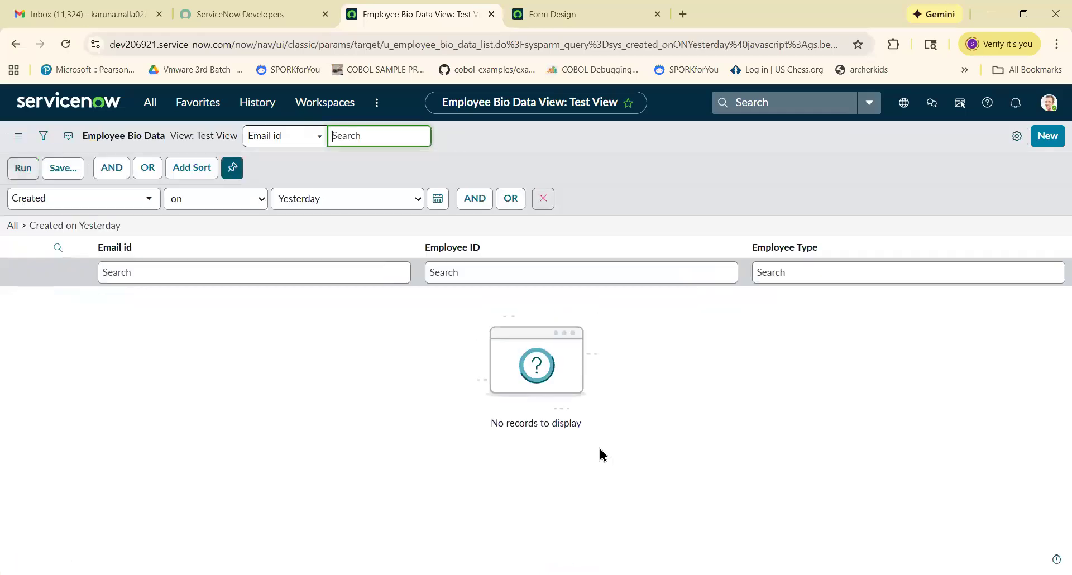
{"action": "left_click_drag", "start_coordinate": [485, 420], "coordinate": [647, 420]}
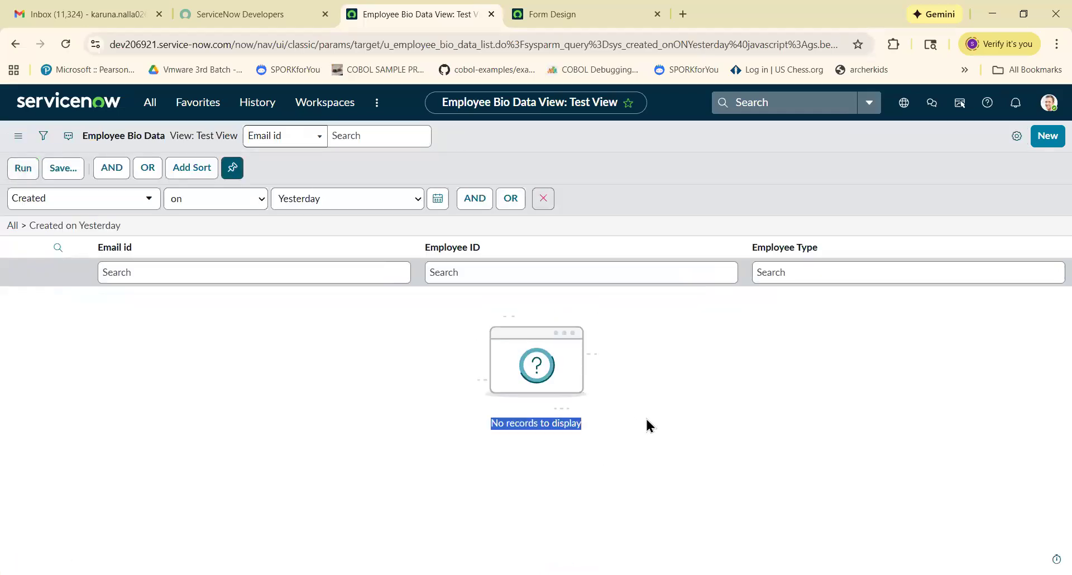
{"action": "left_click", "coordinate": [314, 342]}
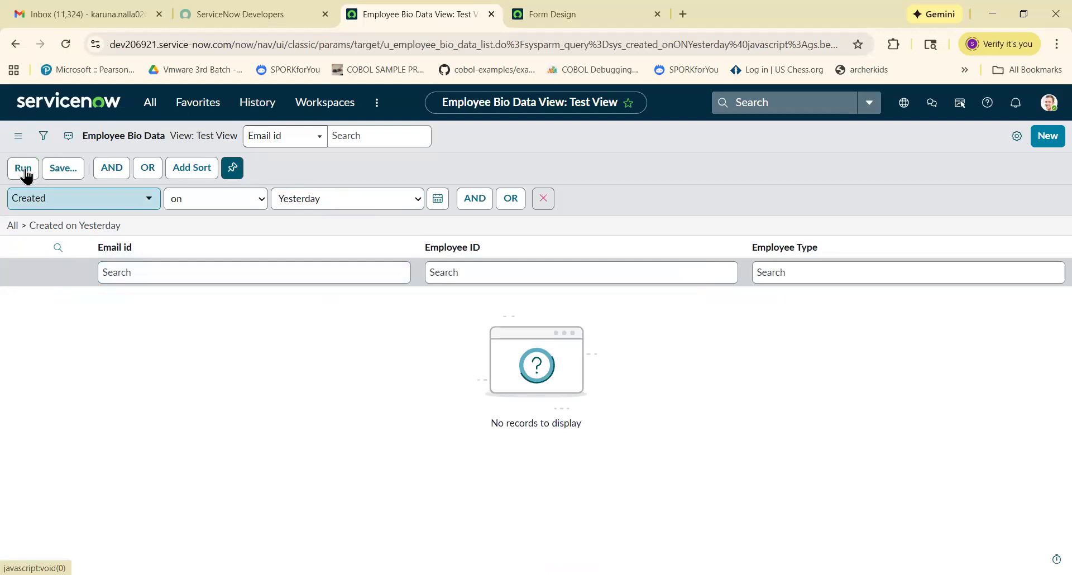
{"action": "left_click", "coordinate": [544, 204]}
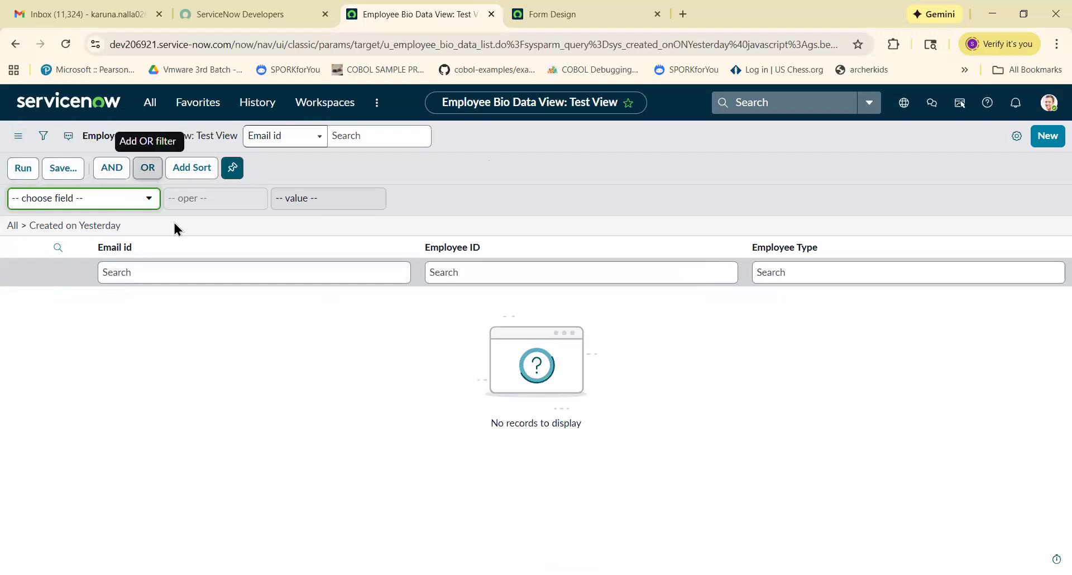
{"action": "left_click", "coordinate": [160, 261]}
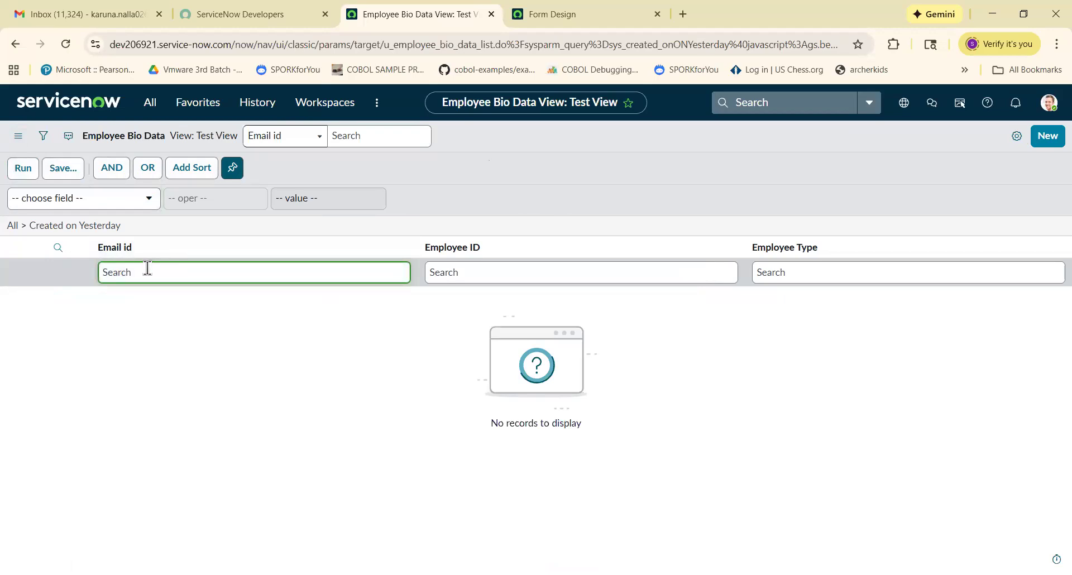
{"action": "left_click", "coordinate": [463, 269]}
{"action": "left_click", "coordinate": [762, 271]}
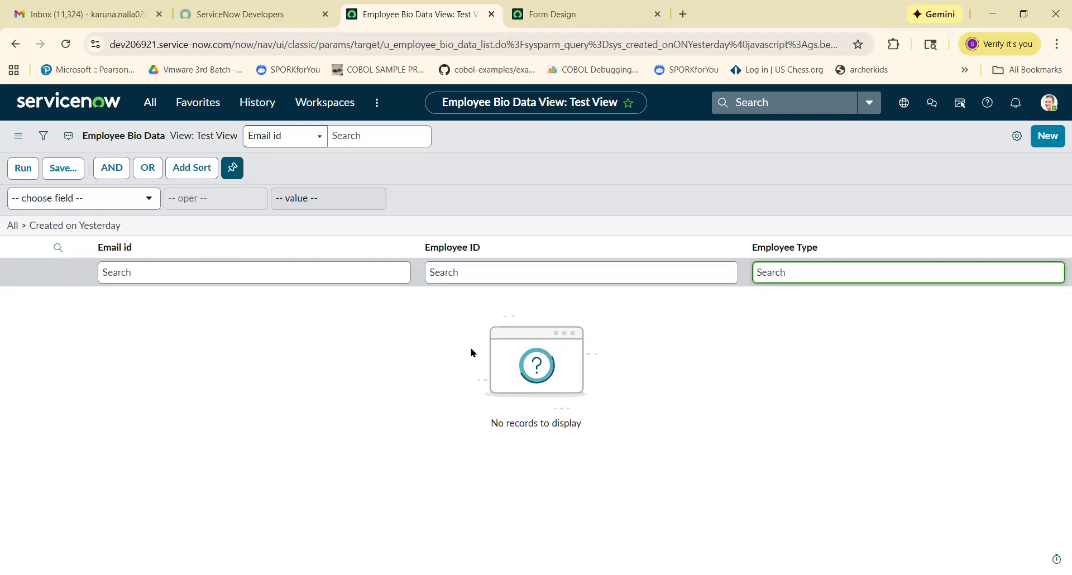
{"action": "right_click", "coordinate": [117, 250]}
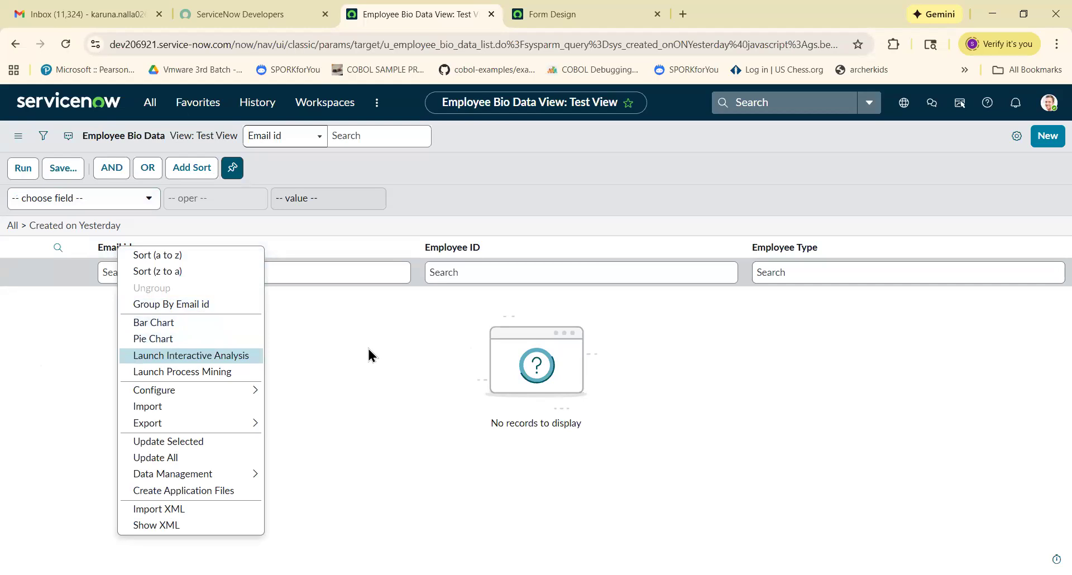
{"action": "key", "text": "Escape"}
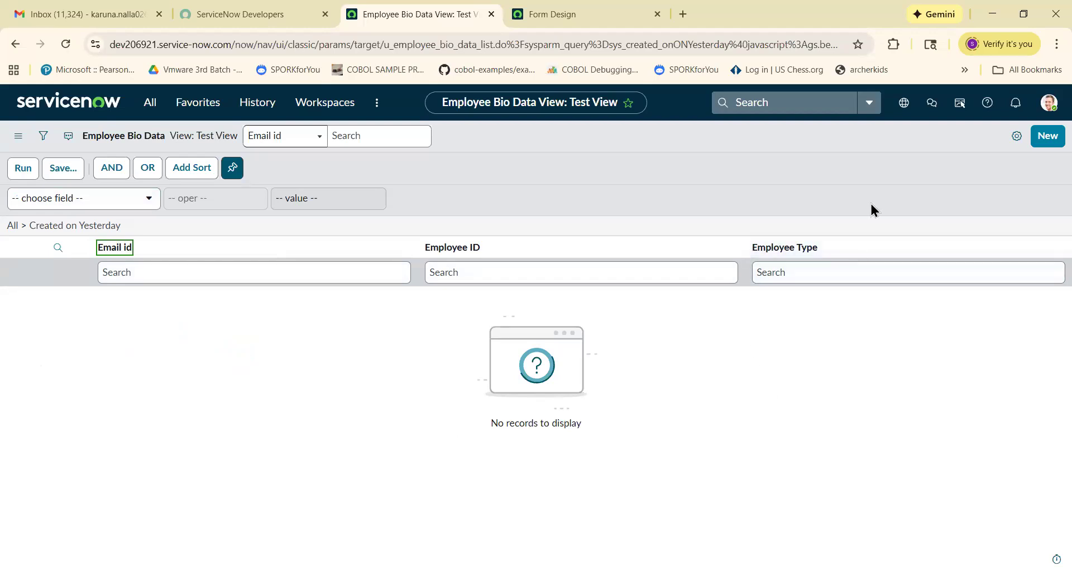
Step: Examine the available and selected columns in Personalize List Columns for the Employee Bio Data list, and close it without changes
{"action": "left_click", "coordinate": [1017, 135]}
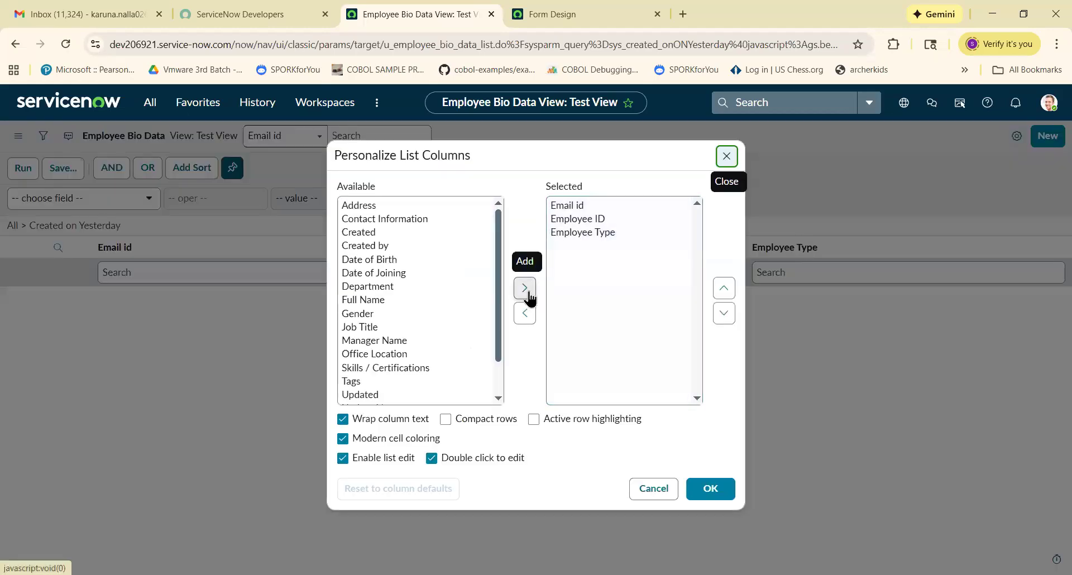
{"action": "left_click", "coordinate": [390, 355]}
{"action": "key", "text": "ctrl+a"}
{"action": "scroll", "coordinate": [391, 356], "scroll_direction": "down", "scroll_amount": 2}
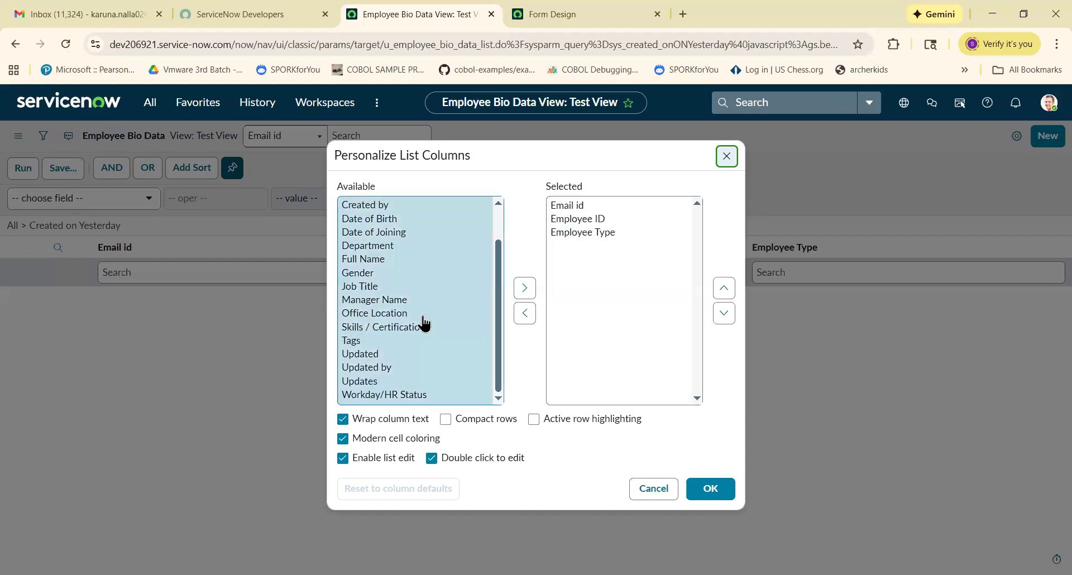
{"action": "left_click", "coordinate": [386, 219]}
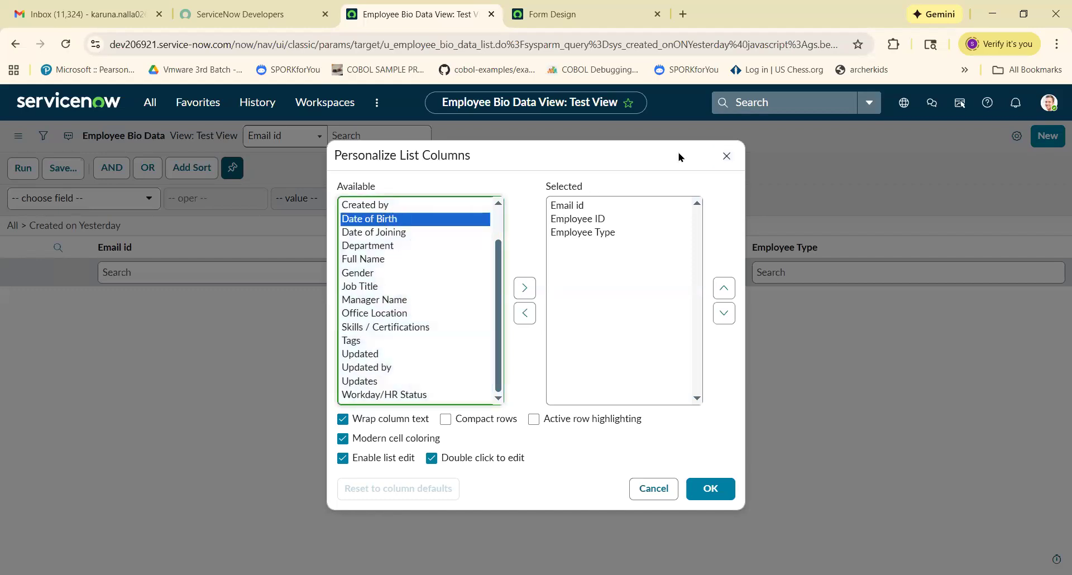
{"action": "left_click", "coordinate": [726, 157]}
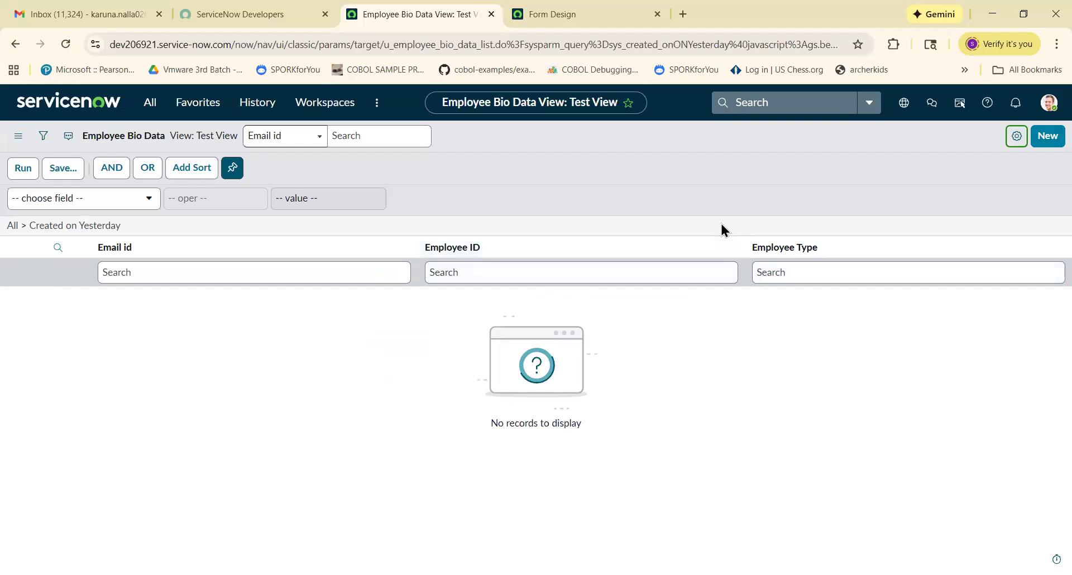
{"action": "left_click_drag", "start_coordinate": [825, 242], "coordinate": [87, 293]}
{"action": "left_click", "coordinate": [79, 265]}
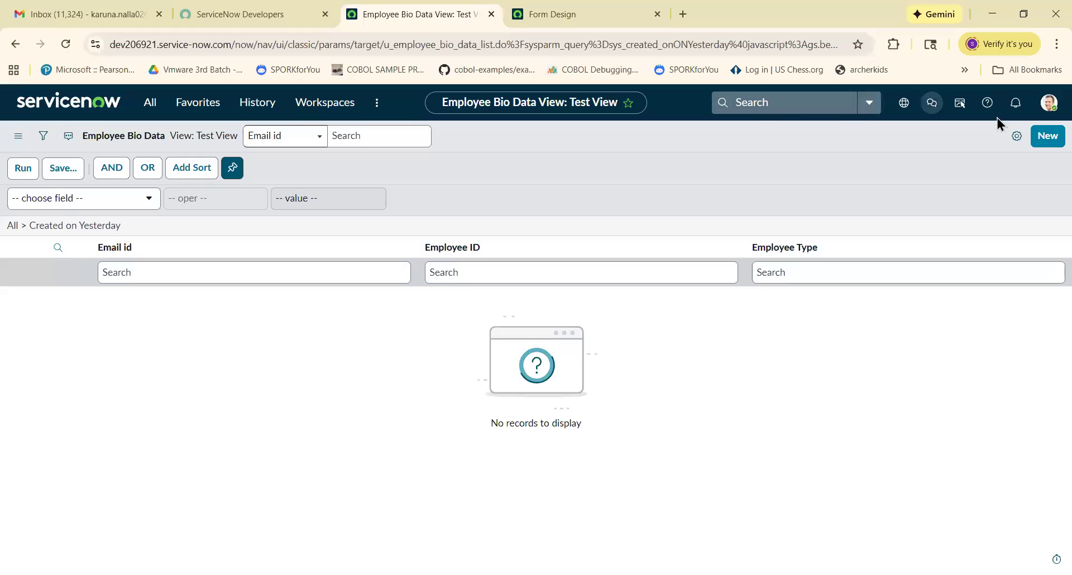
{"action": "left_click", "coordinate": [1017, 136]}
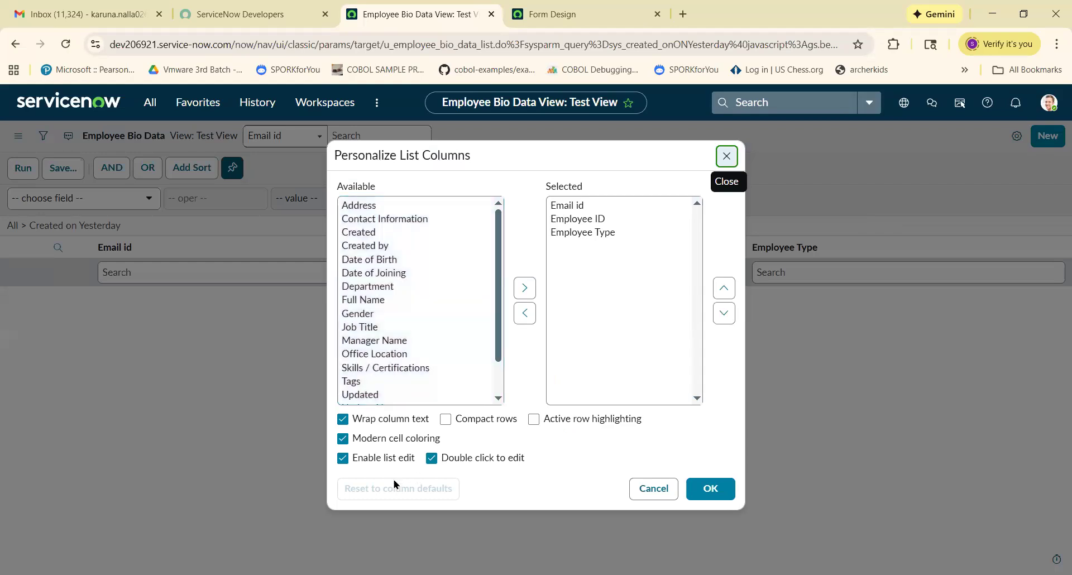
{"action": "left_click", "coordinate": [726, 158]}
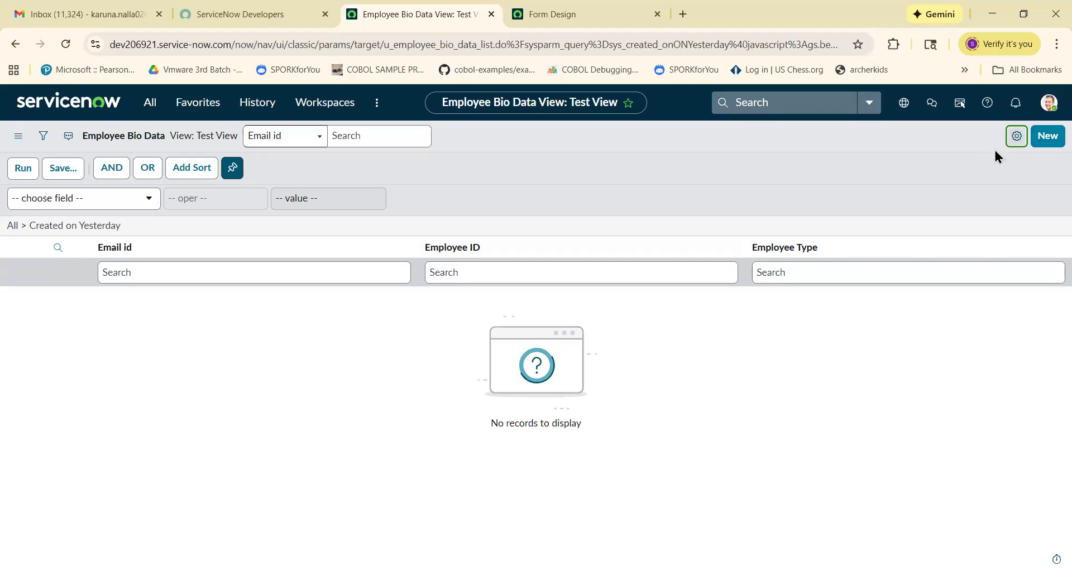
{"action": "key", "text": "ctrl+a"}
{"action": "left_click", "coordinate": [972, 227]}
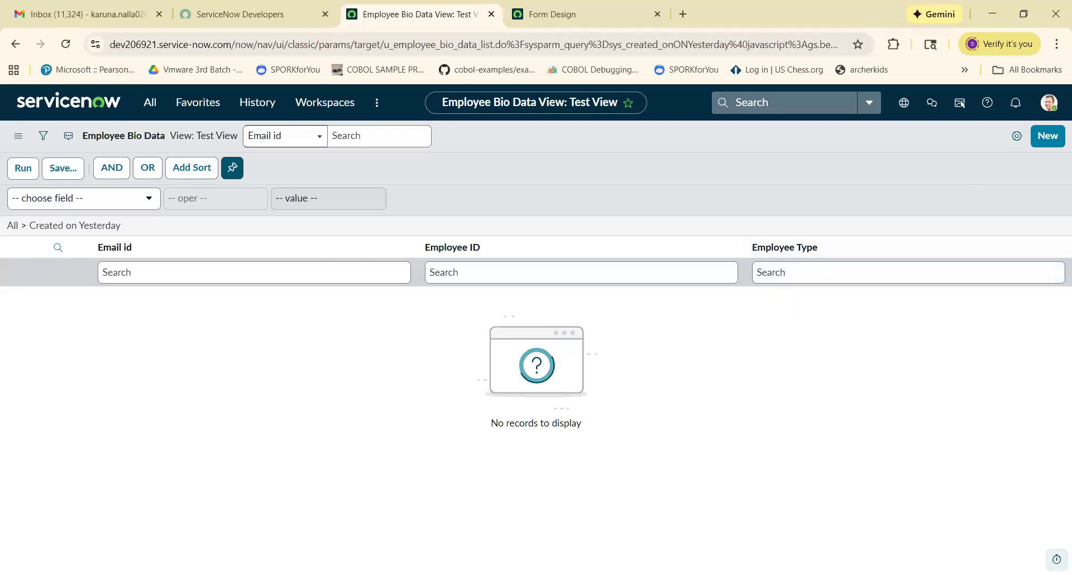
{"action": "mouse_move", "coordinate": [1056, 559]}
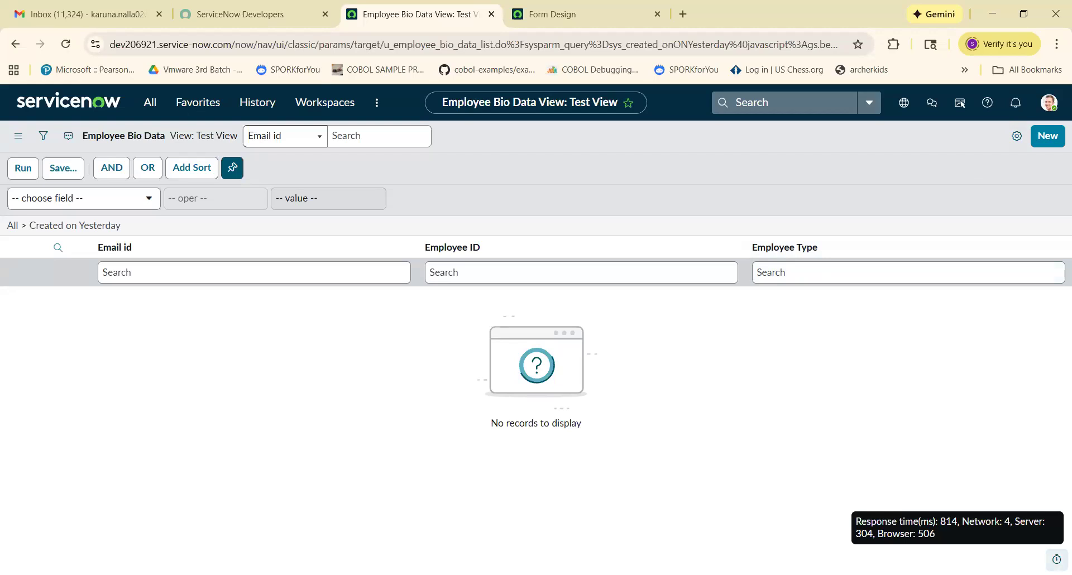